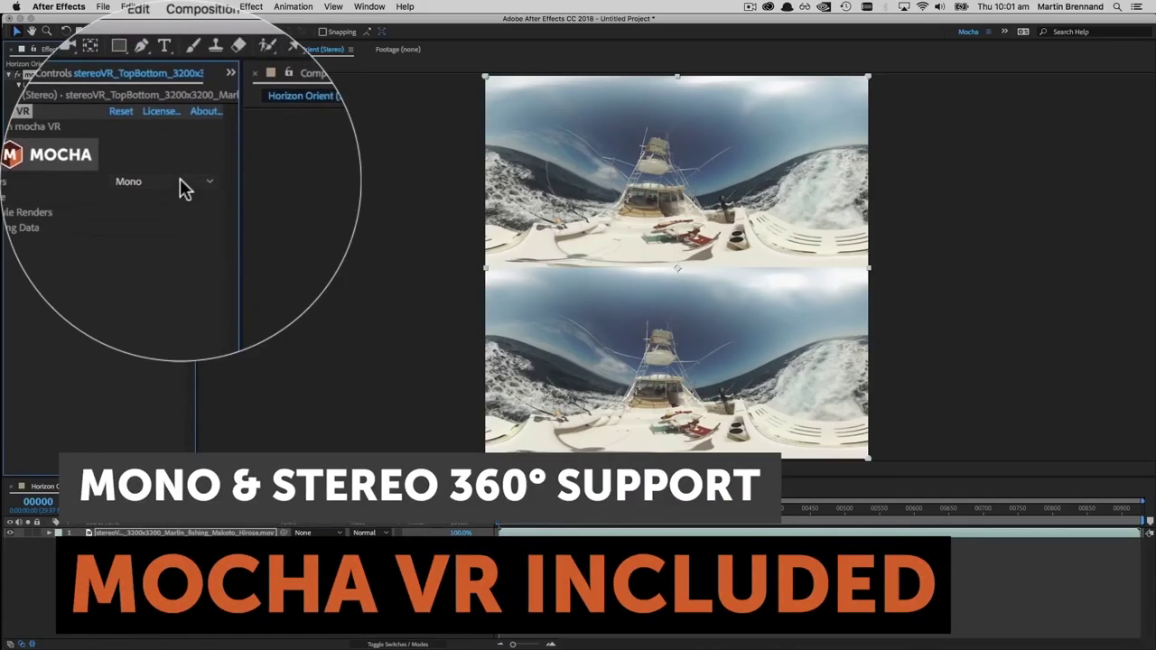
pyautogui.click(180, 186)
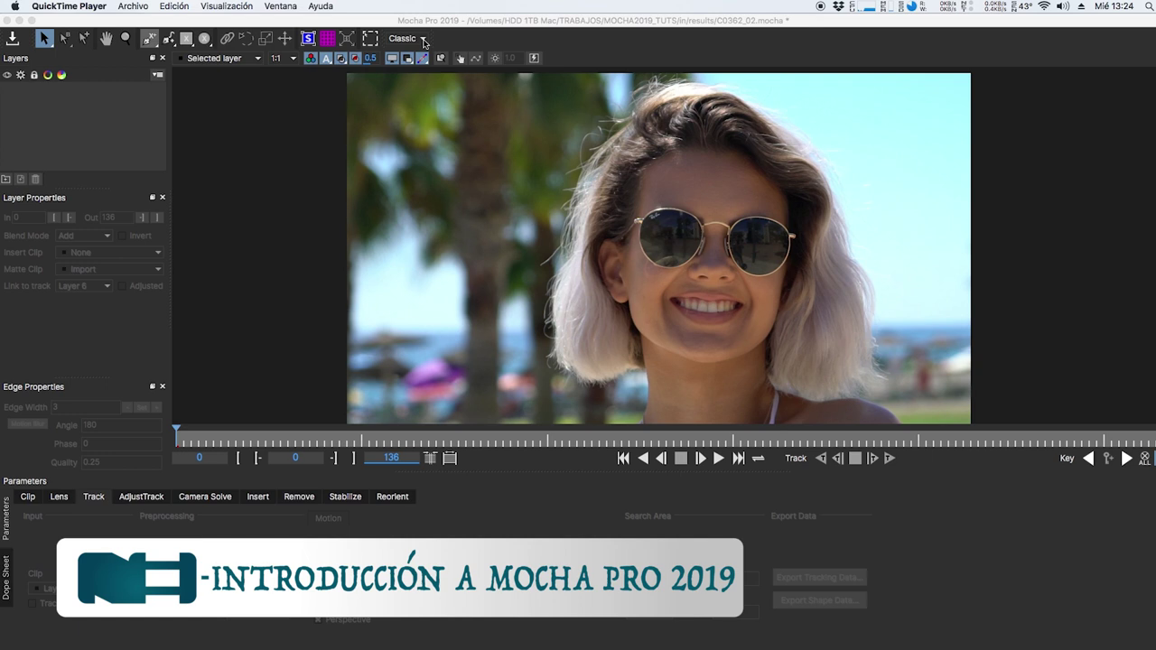
# Switch to the Essentials workspace and centre the clip in the viewer
pyautogui.click(422, 39)
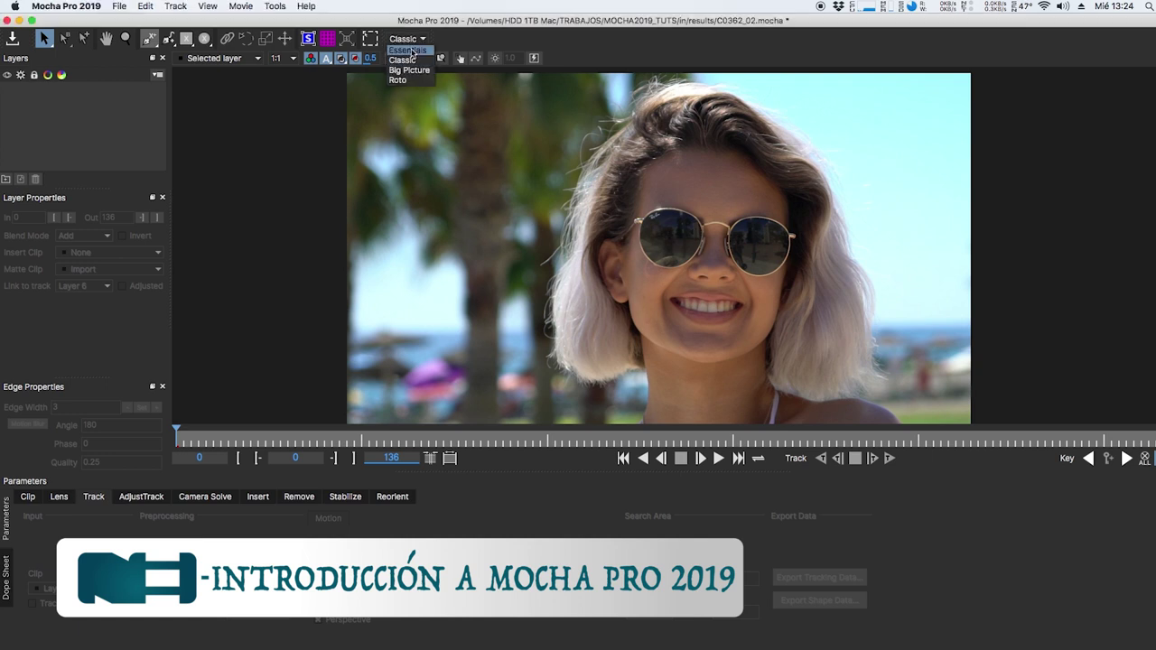
pyautogui.click(407, 50)
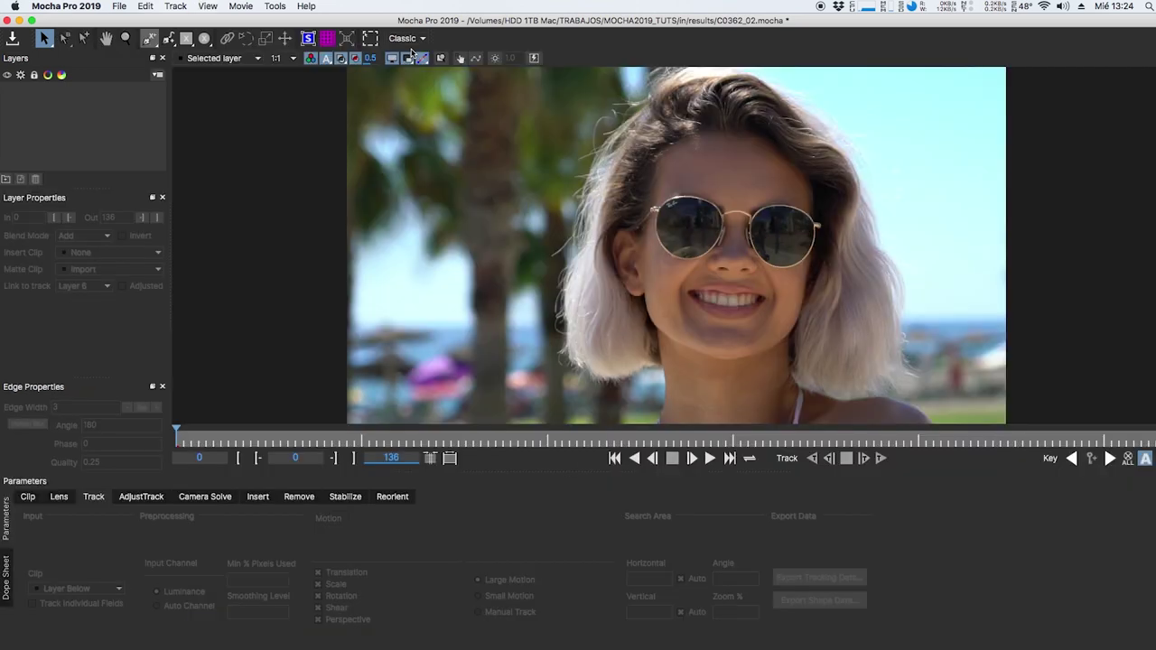
pyautogui.press('super+3')
pyautogui.press('super+4')
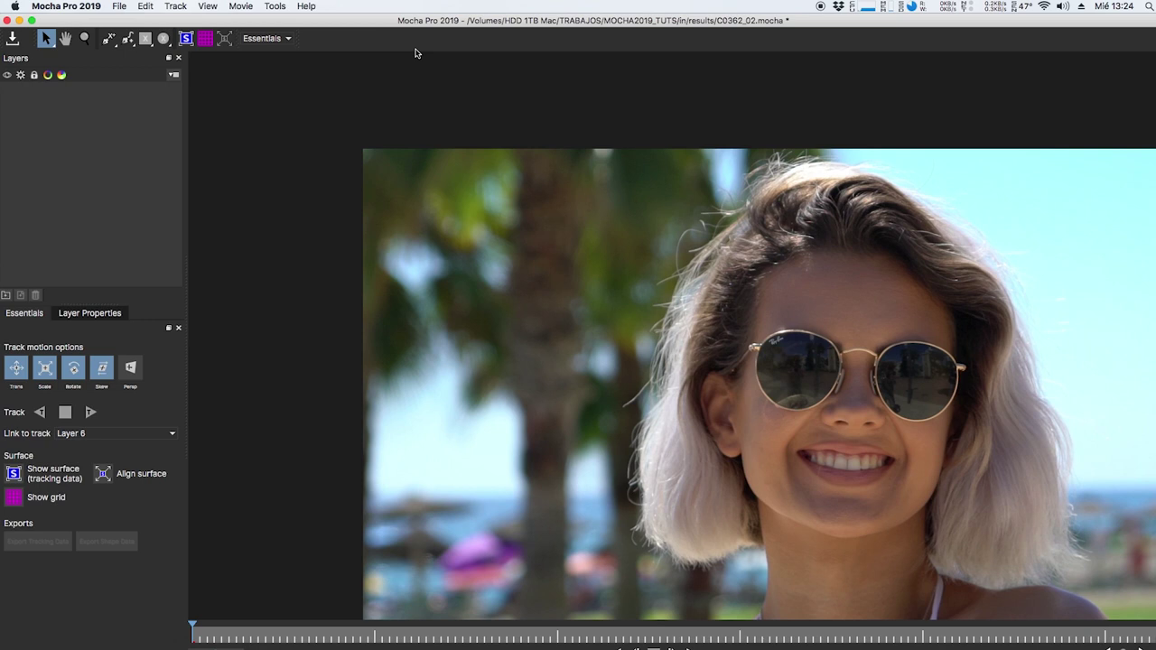
pyautogui.press('x')
pyautogui.moveTo(805, 245); pyautogui.dragTo(707, 202)
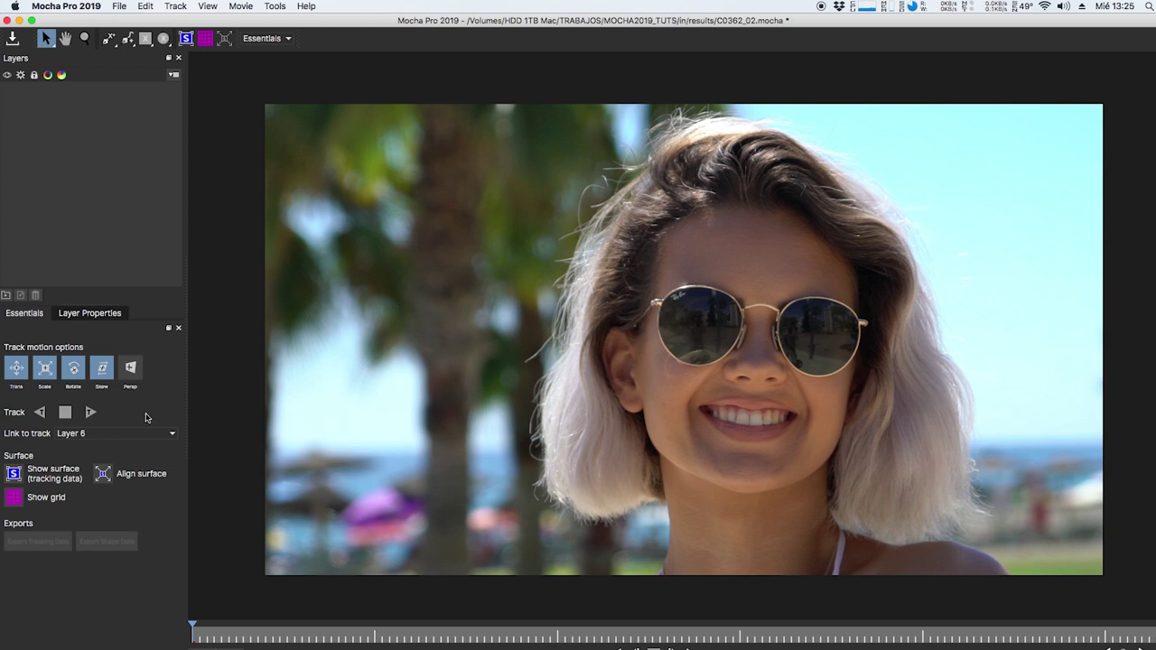
# Return to the Classic workspace, reposition the clip, and change to the Big Picture workspace
pyautogui.press('super+2')
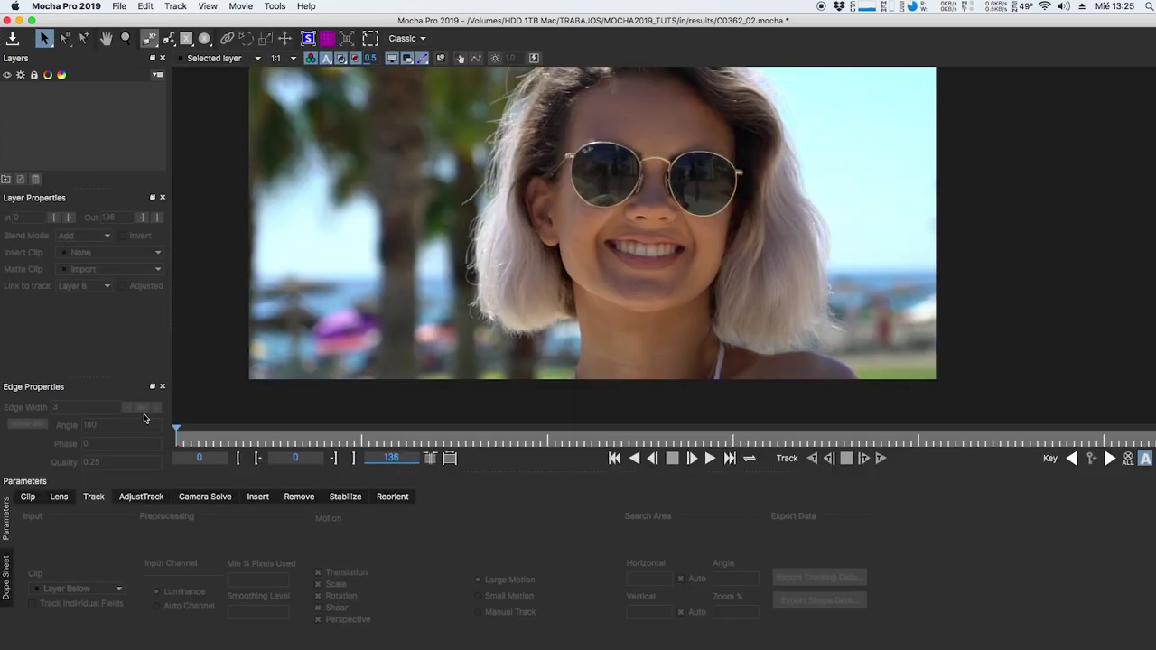
pyautogui.moveTo(378, 331); pyautogui.dragTo(442, 386)
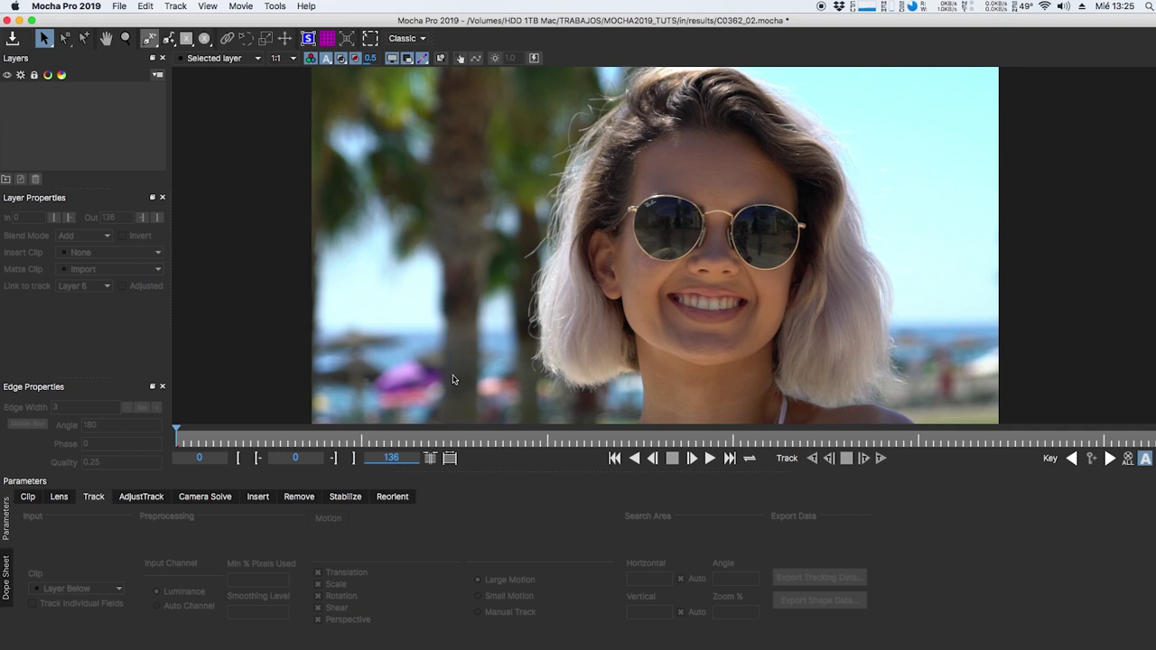
pyautogui.press('super+b')
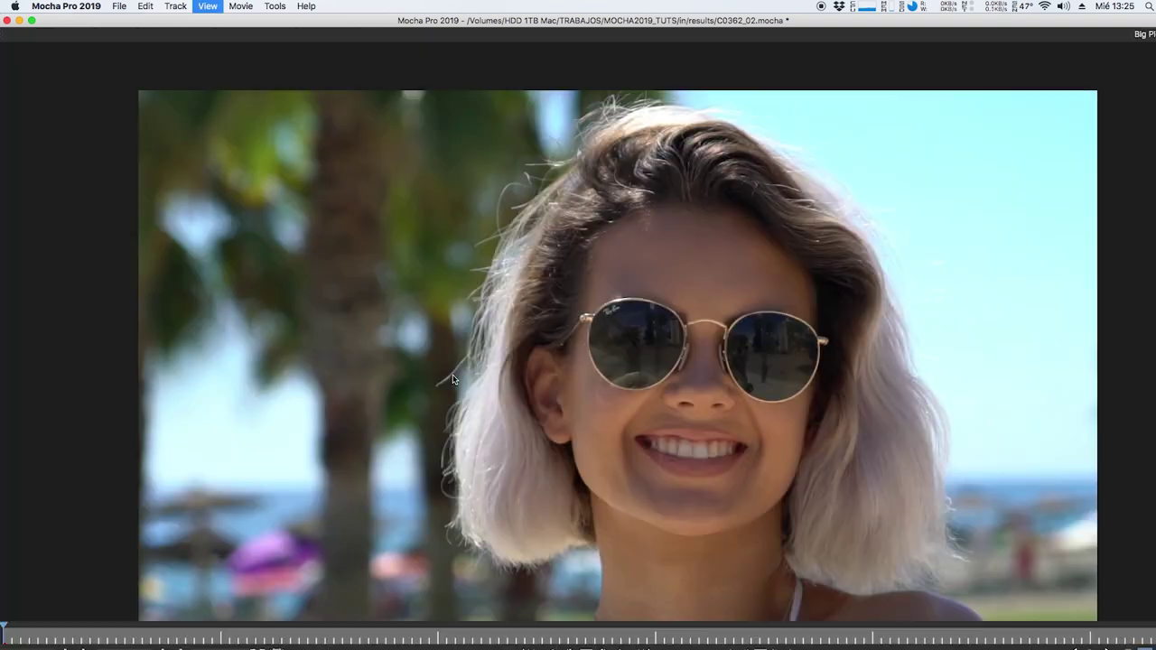
pyautogui.moveTo(461, 342); pyautogui.dragTo(457, 303)
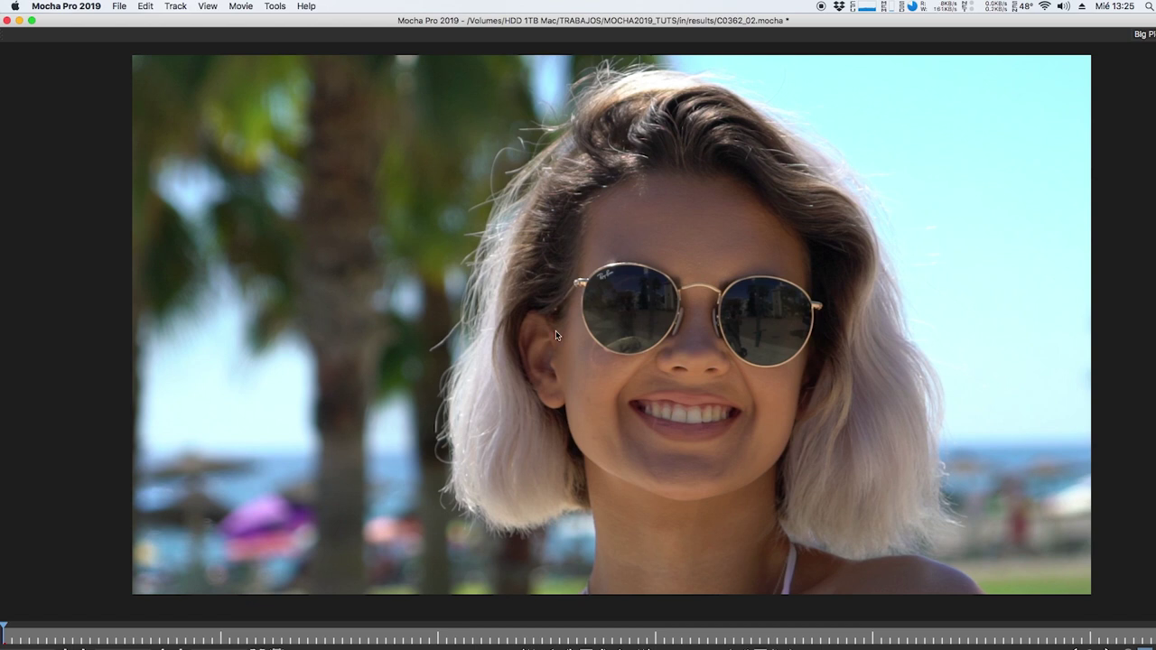
# Switch to the Roto workspace with the clip centred in the viewer
pyautogui.press('Tab')
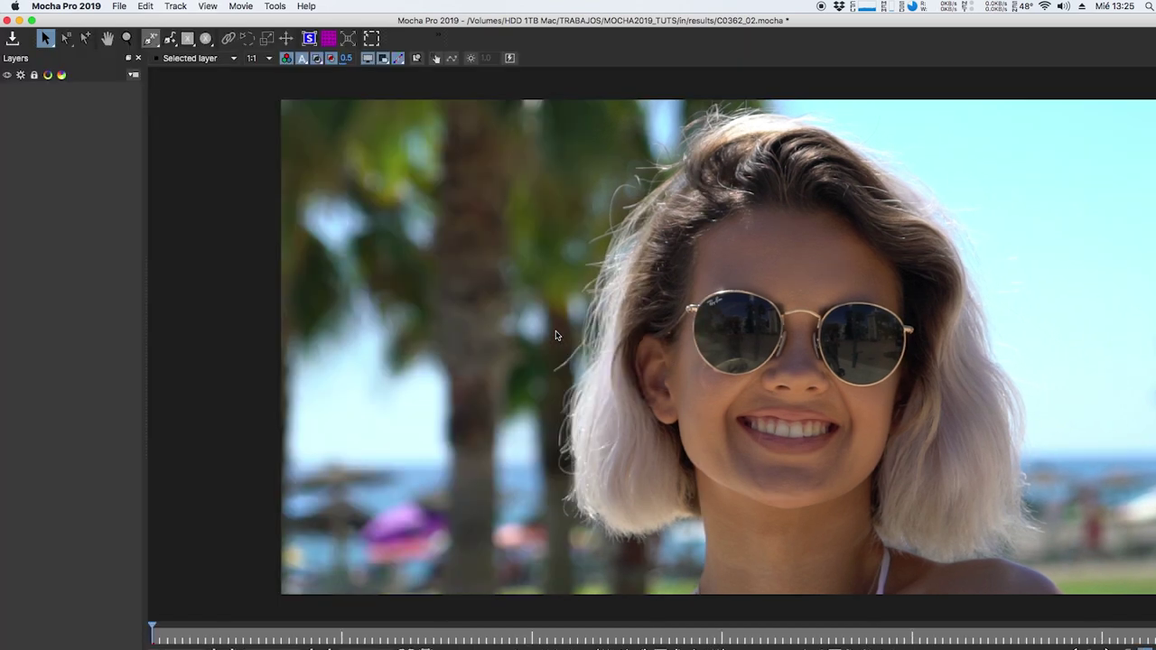
pyautogui.press('x')
pyautogui.moveTo(906, 260); pyautogui.dragTo(826, 259)
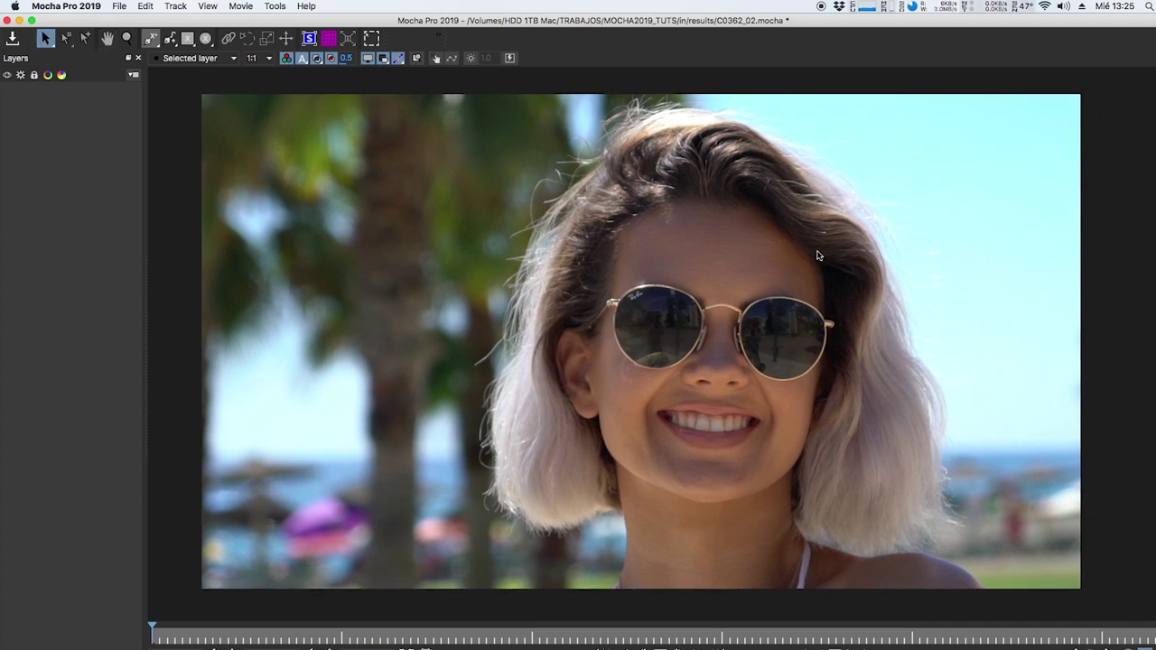
# Set the workspace back to Classic and reposition the clip so the face is in view
pyautogui.press('Tab')
pyautogui.click(421, 41)
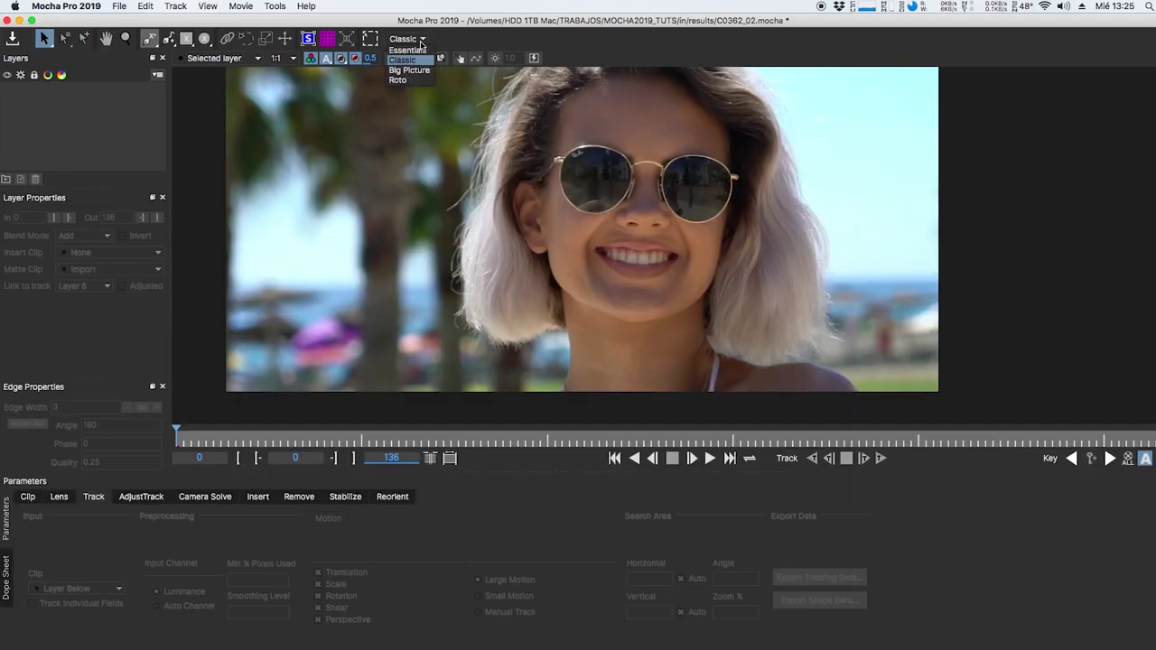
pyautogui.click(413, 61)
pyautogui.moveTo(709, 209); pyautogui.dragTo(746, 238)
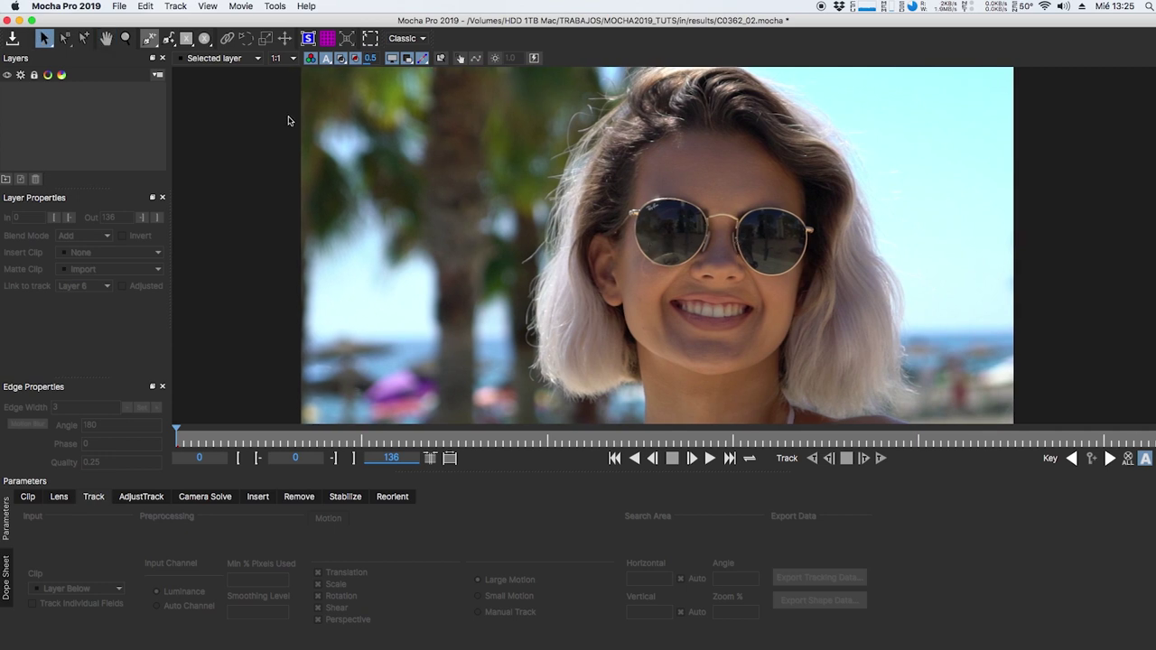
# Draw a magnetic spline layer around the woman's forehead, following the hairline and the area above the sunglasses
pyautogui.click(168, 38)
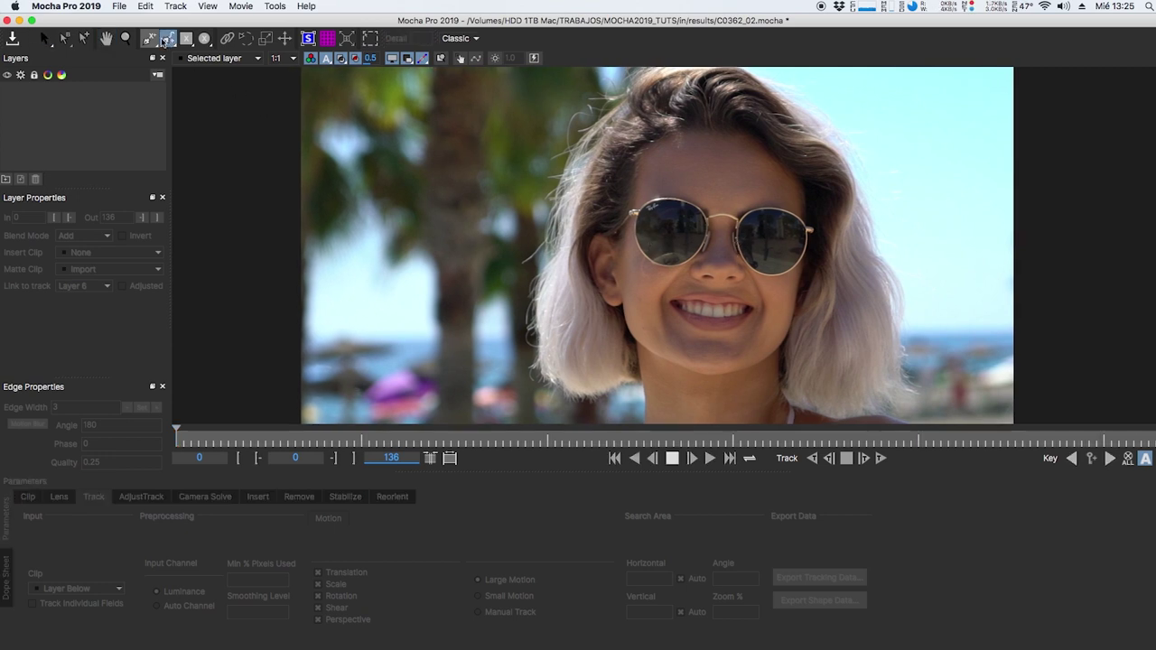
pyautogui.click(168, 38)
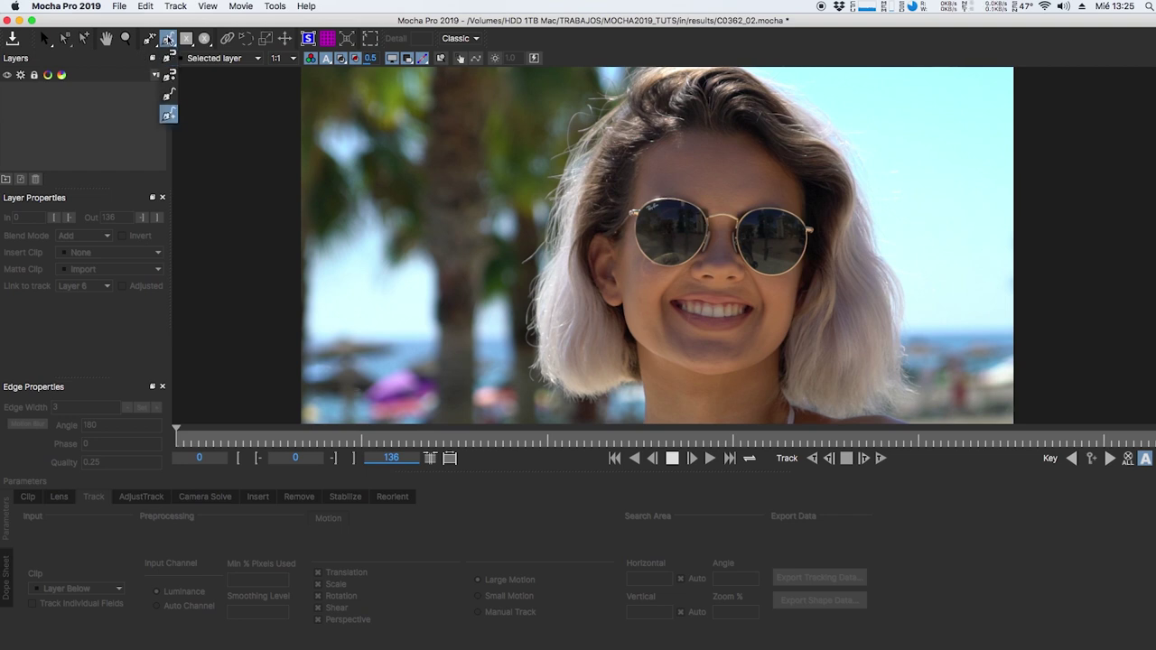
pyautogui.click(169, 58)
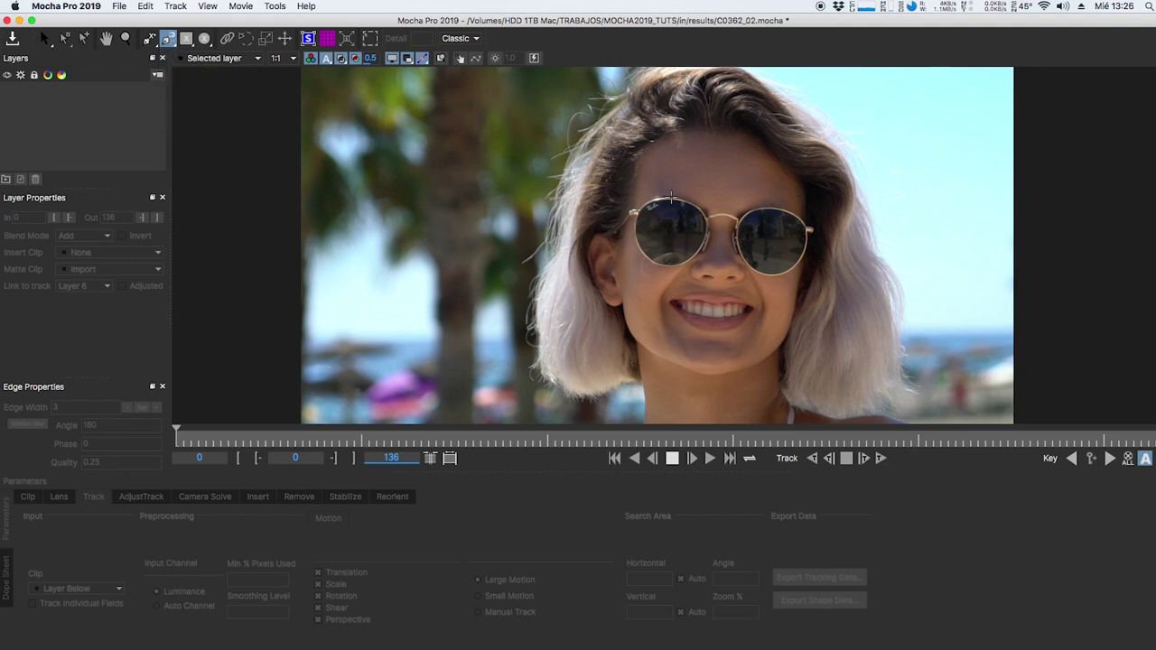
pyautogui.moveTo(634, 201)
pyautogui.mouseDown()
pyautogui.moveTo(643, 155)
pyautogui.moveTo(707, 125)
pyautogui.moveTo(737, 131)
pyautogui.mouseUp()
pyautogui.click(690, 134)
pyautogui.click(765, 148)
pyautogui.click(793, 175)
pyautogui.click(679, 179)
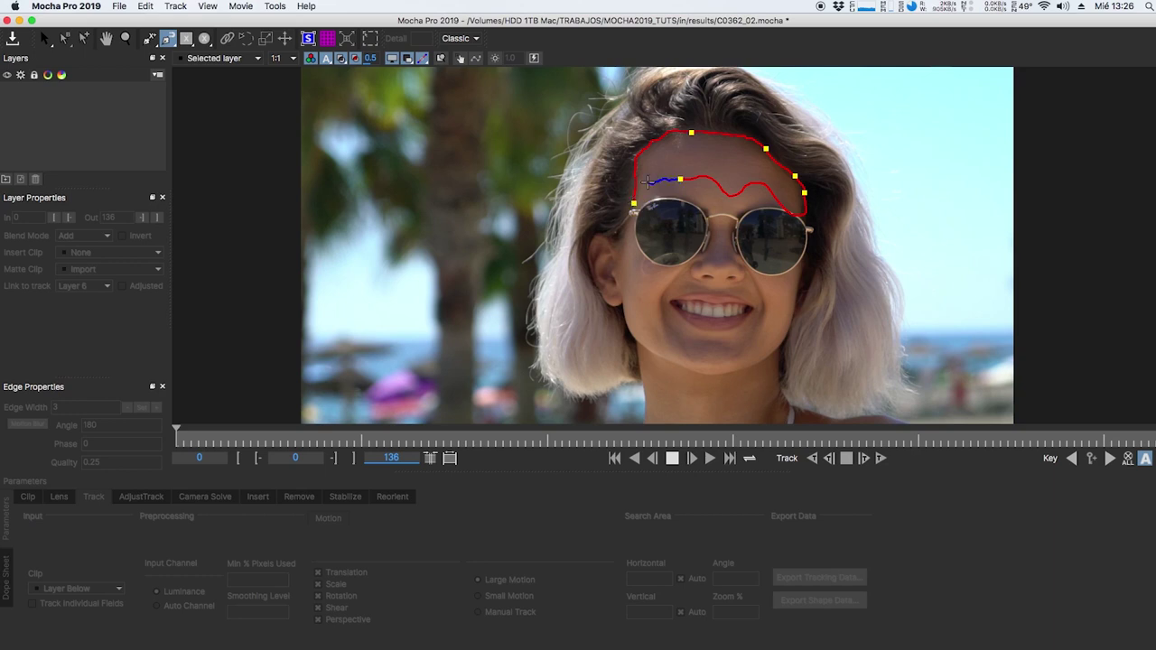
pyautogui.rightClick(649, 182)
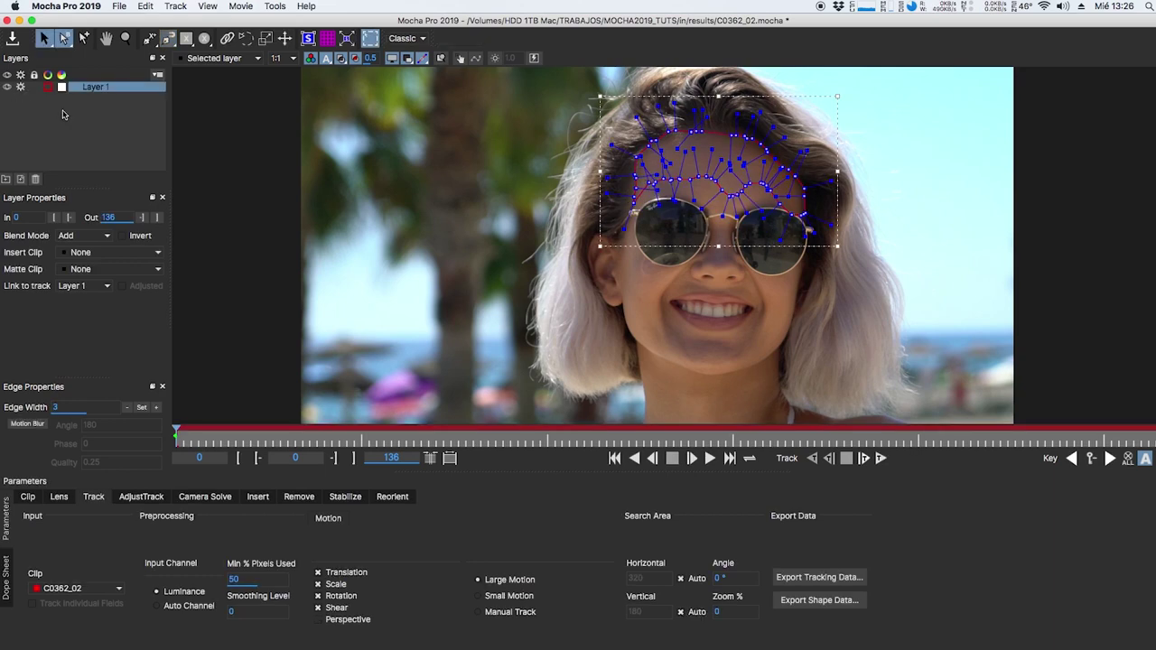
# Close the forehead's magnetic spline at its starting point and delete the resulting layer
pyautogui.click(36, 181)
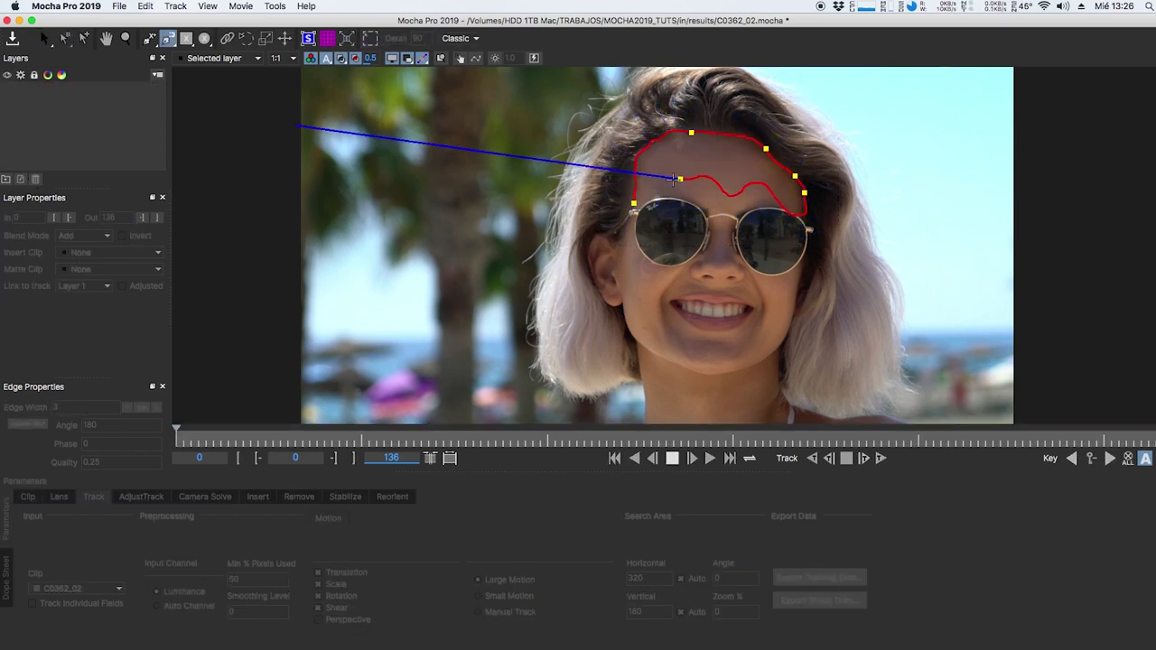
pyautogui.click(632, 200)
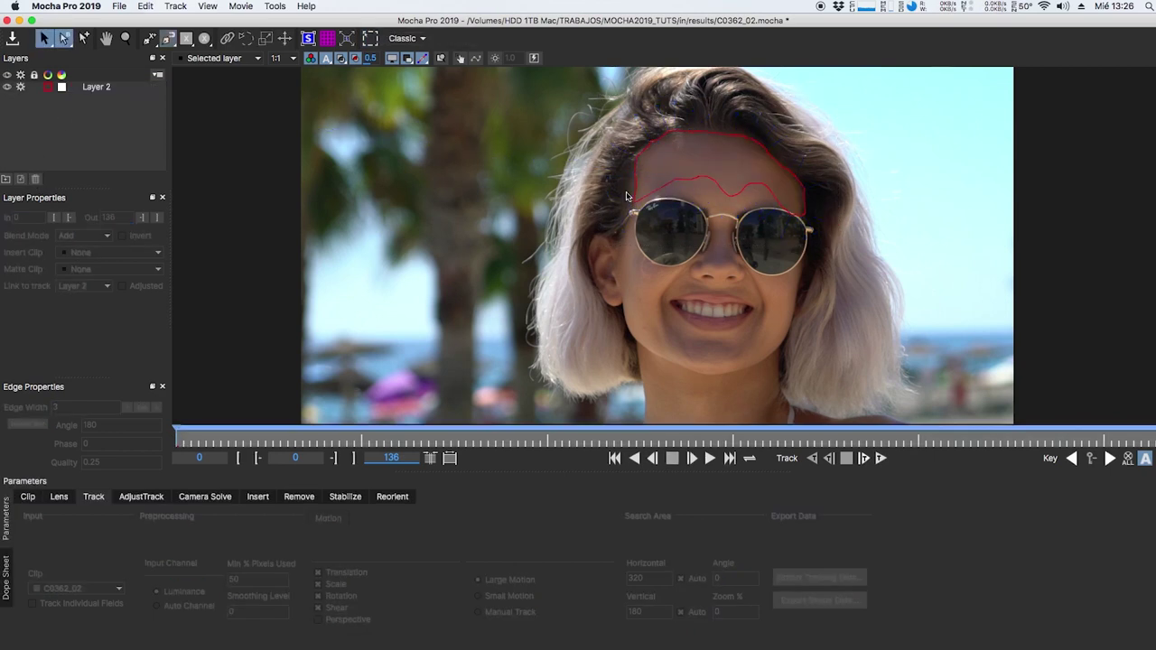
pyautogui.click(94, 90)
pyautogui.press('BackSpace')
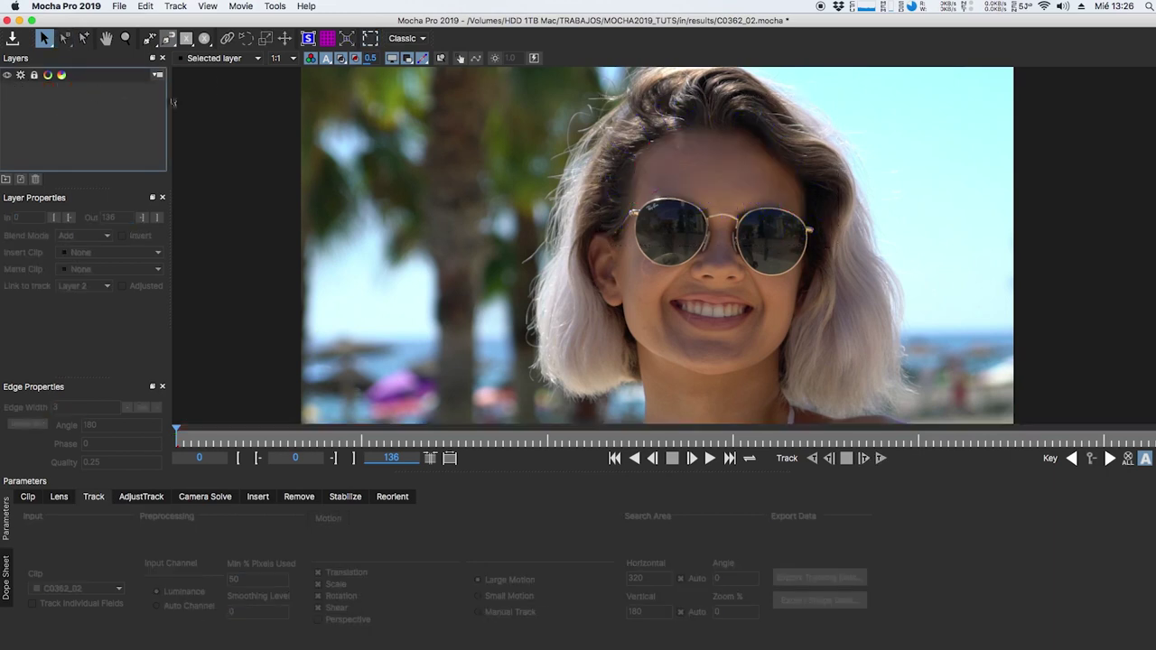
# Draw a closed freehand spline layer across the hairline and the upper forehead
pyautogui.click(169, 42)
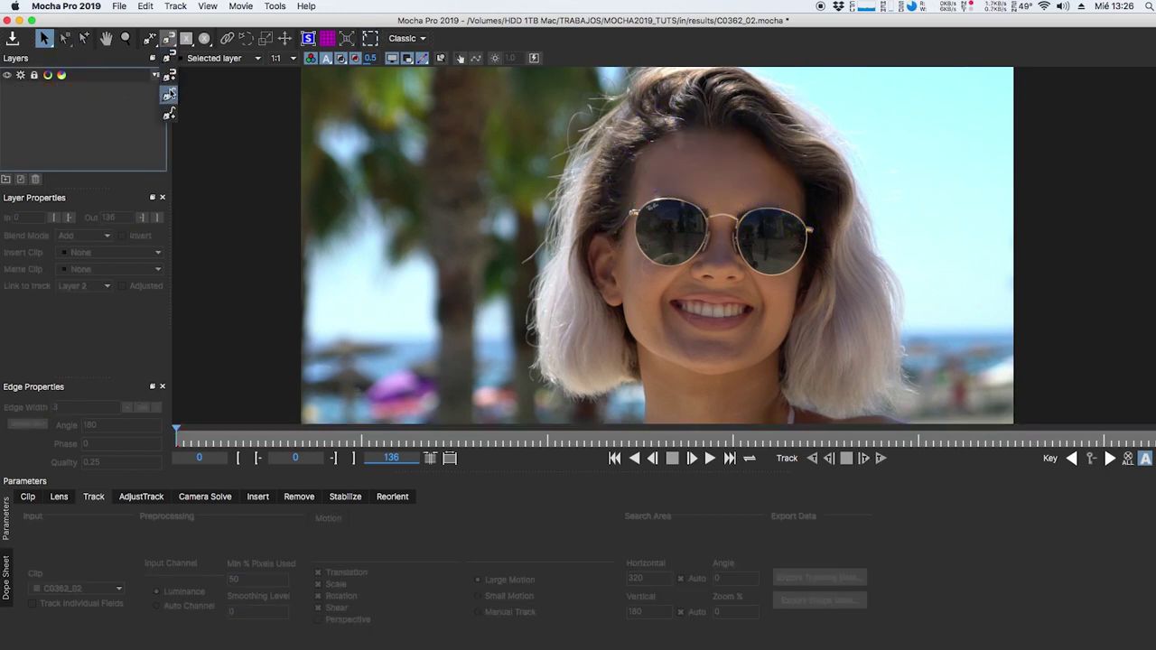
pyautogui.click(169, 94)
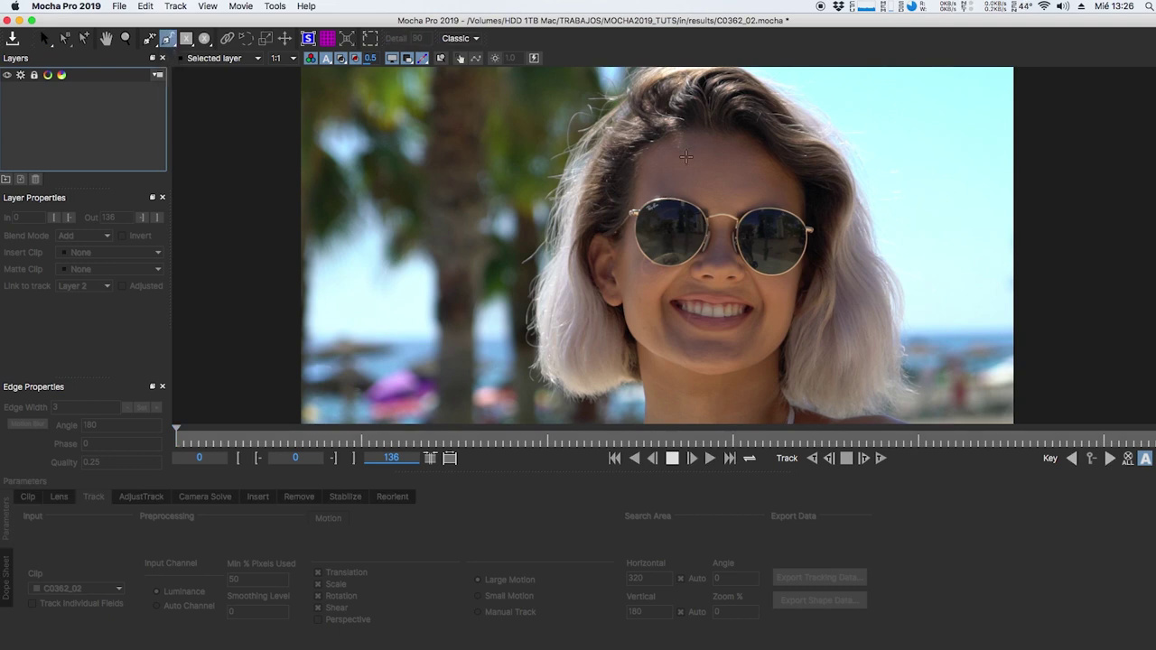
pyautogui.click(660, 146)
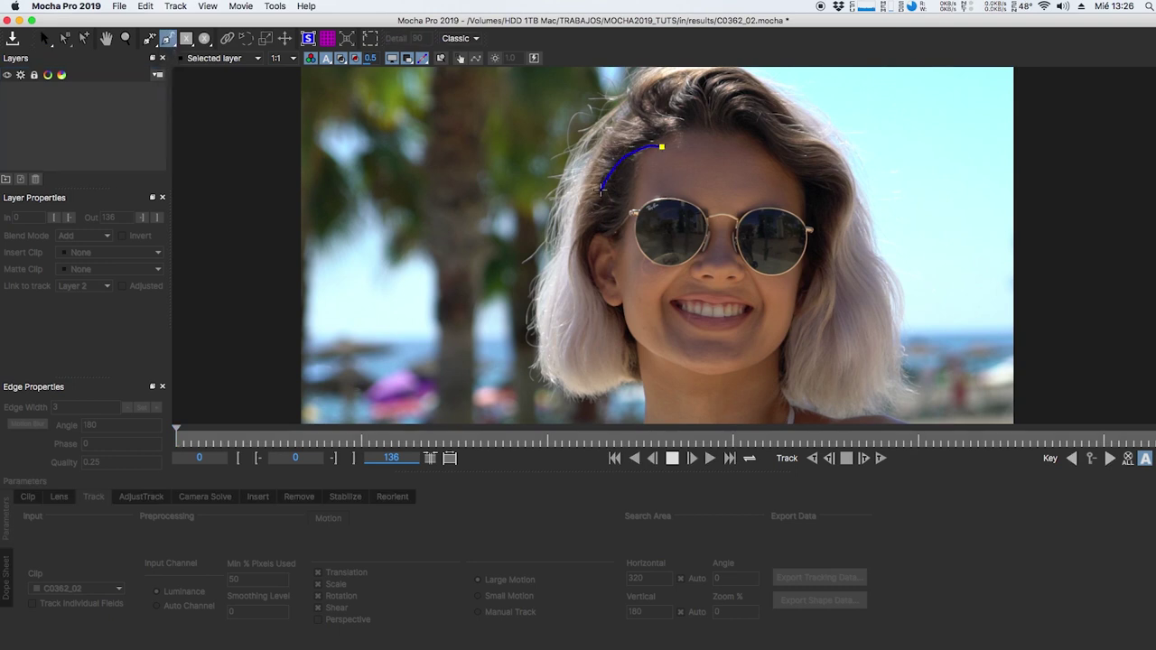
pyautogui.click(612, 201)
pyautogui.click(688, 186)
pyautogui.click(748, 136)
pyautogui.click(662, 145)
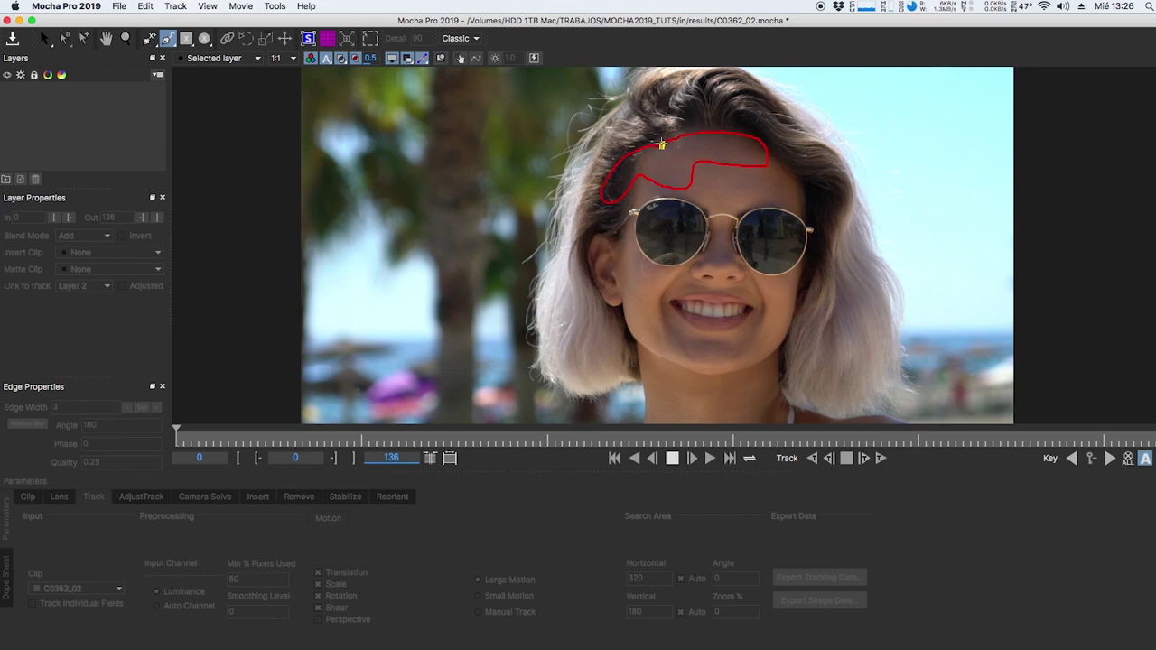
pyautogui.rightClick(683, 155)
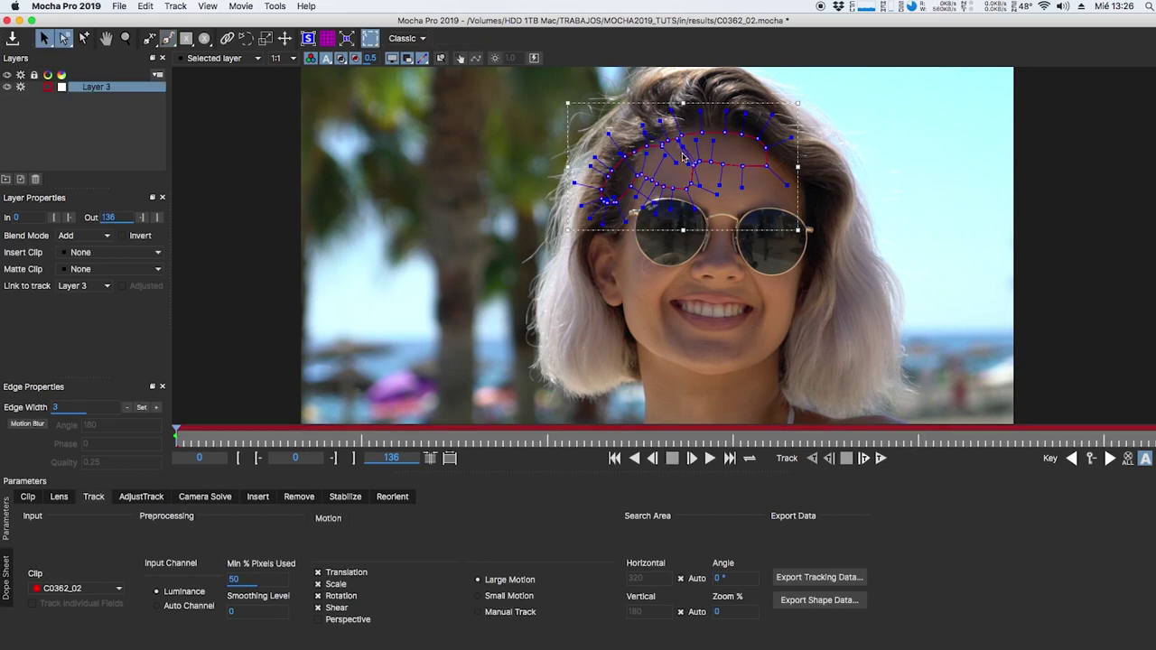
# Undo and redo the completion of the freehand spline, and delete its layer
pyautogui.press('super+z')
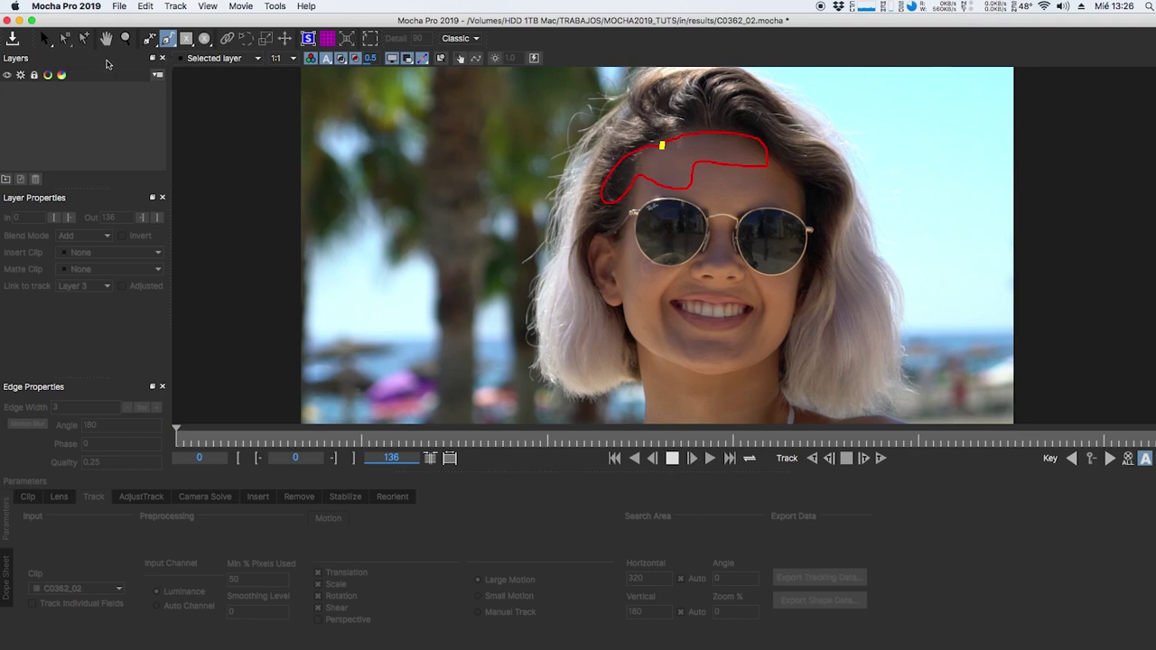
pyautogui.rightClick(669, 145)
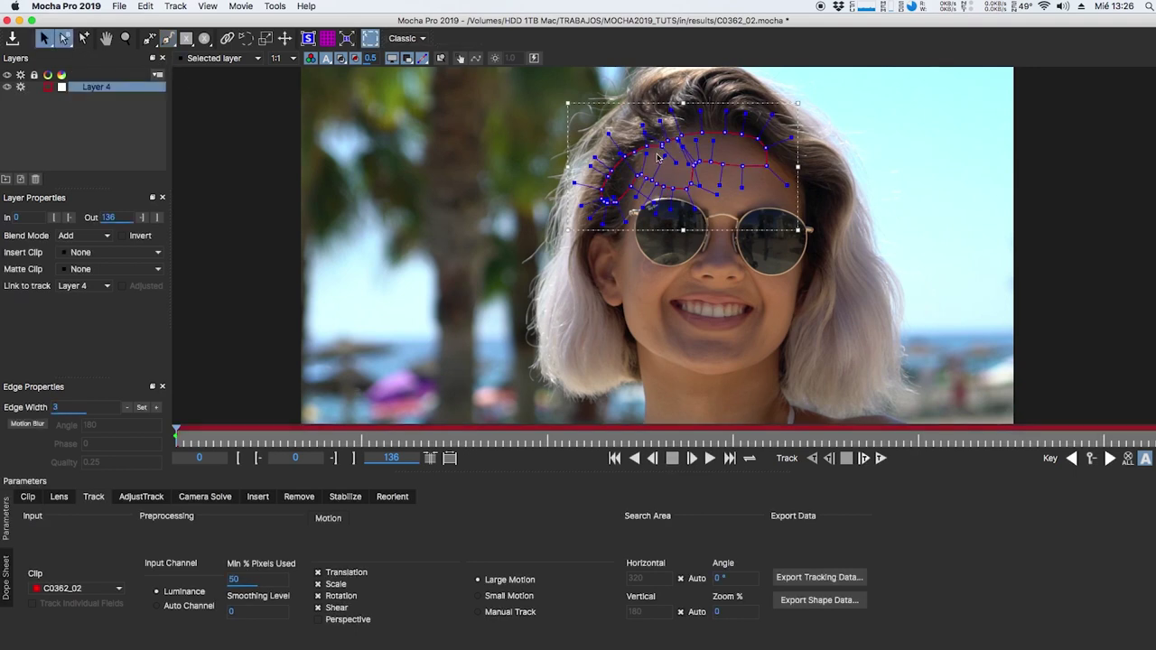
pyautogui.click(34, 178)
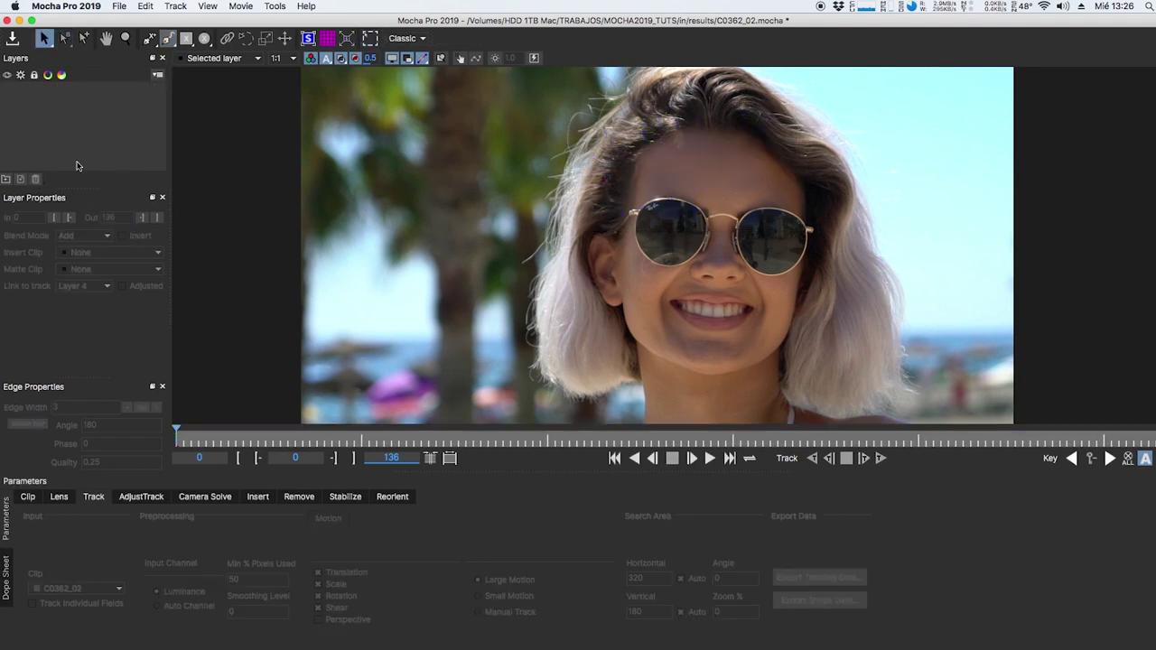
# Draw a rectangular spline over the face from the forehead to the mouth and delete its layer
pyautogui.click(182, 38)
pyautogui.moveTo(548, 148); pyautogui.dragTo(838, 291)
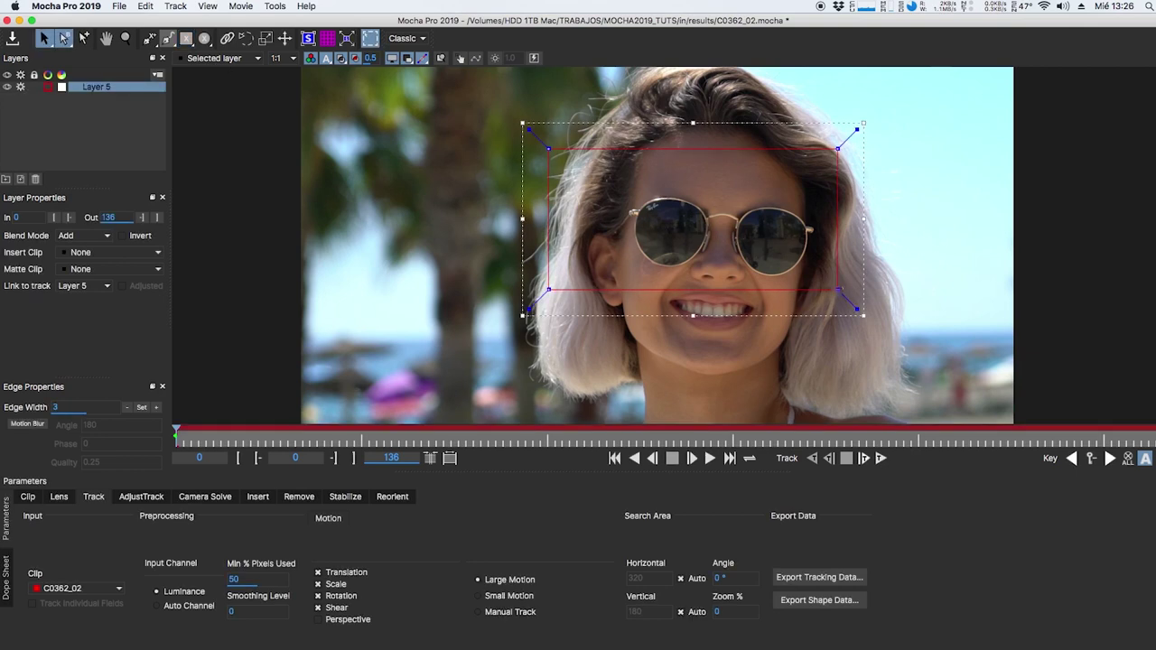
pyautogui.click(36, 178)
# Draw an elliptical spline around the face and stretch its lower control points down to the chin
pyautogui.click(204, 38)
pyautogui.moveTo(623, 141); pyautogui.dragTo(820, 325)
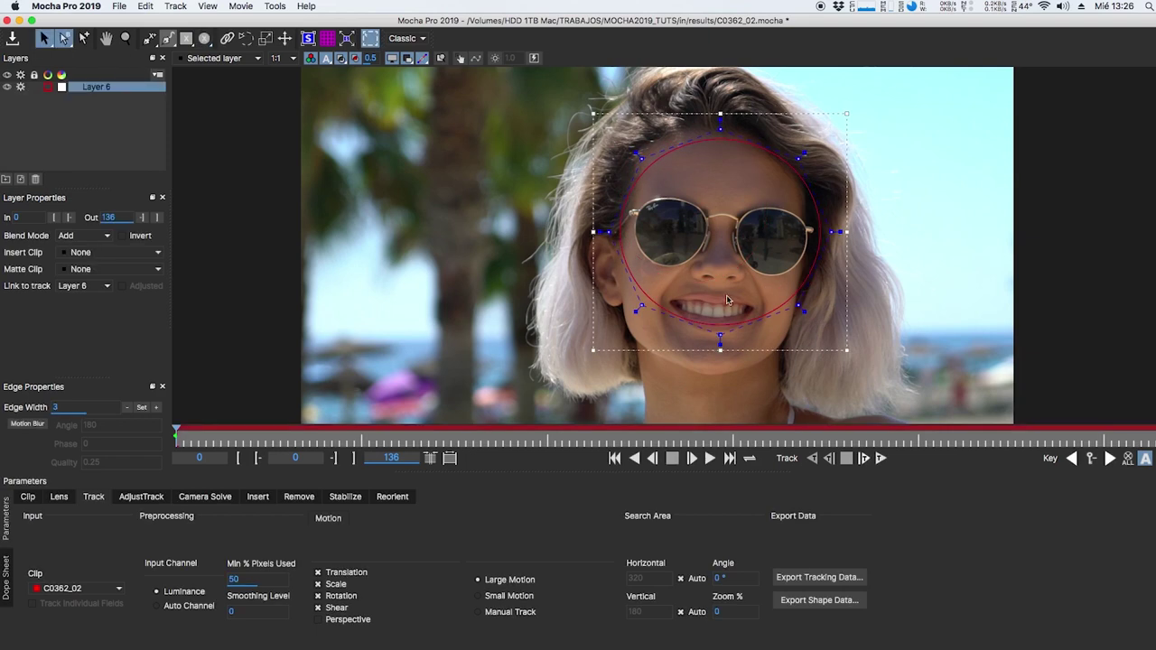
pyautogui.moveTo(719, 338); pyautogui.dragTo(720, 380)
pyautogui.moveTo(638, 309); pyautogui.dragTo(619, 344)
pyautogui.moveTo(801, 310); pyautogui.dragTo(812, 344)
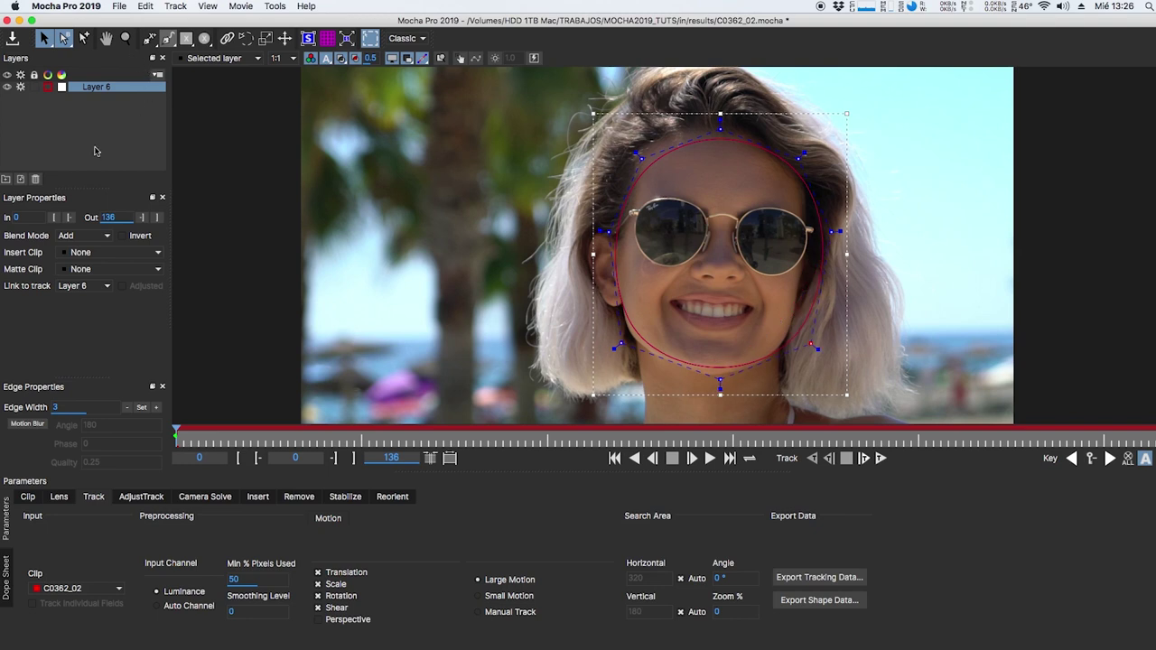
# Delete the elliptical face layer
pyautogui.click(35, 180)
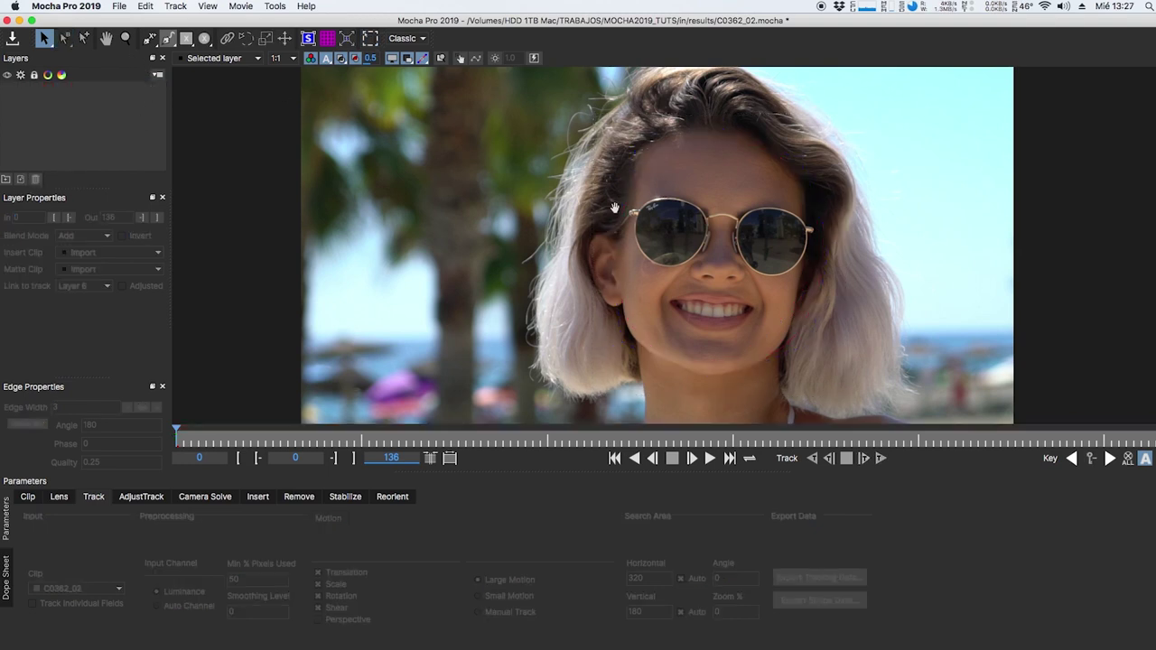
pyautogui.moveTo(618, 212); pyautogui.dragTo(526, 202)
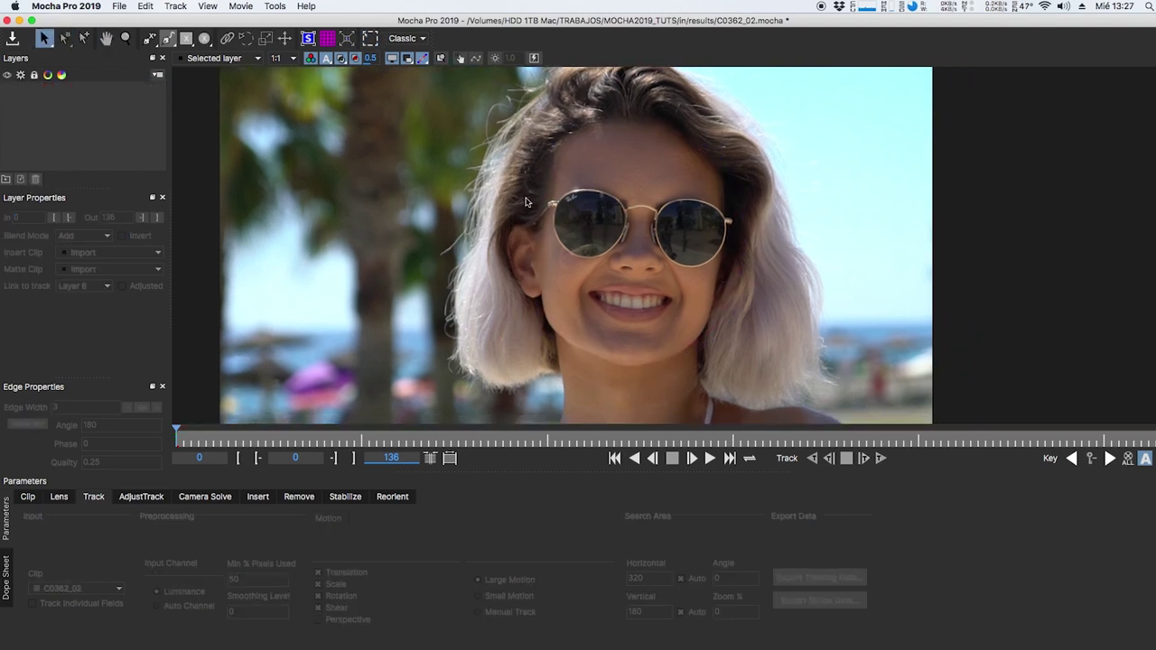
pyautogui.click(167, 39)
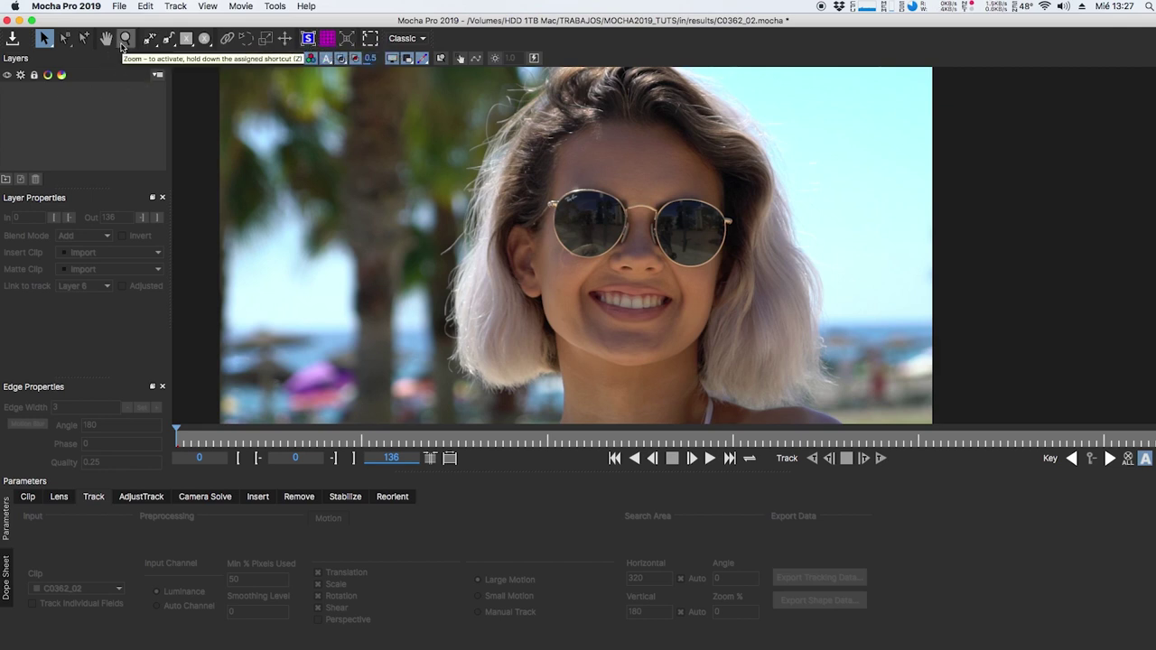
# Draw a freehand spline around both lenses of the sunglasses and move the planar surface corners outward to fit them
pyautogui.click(168, 40)
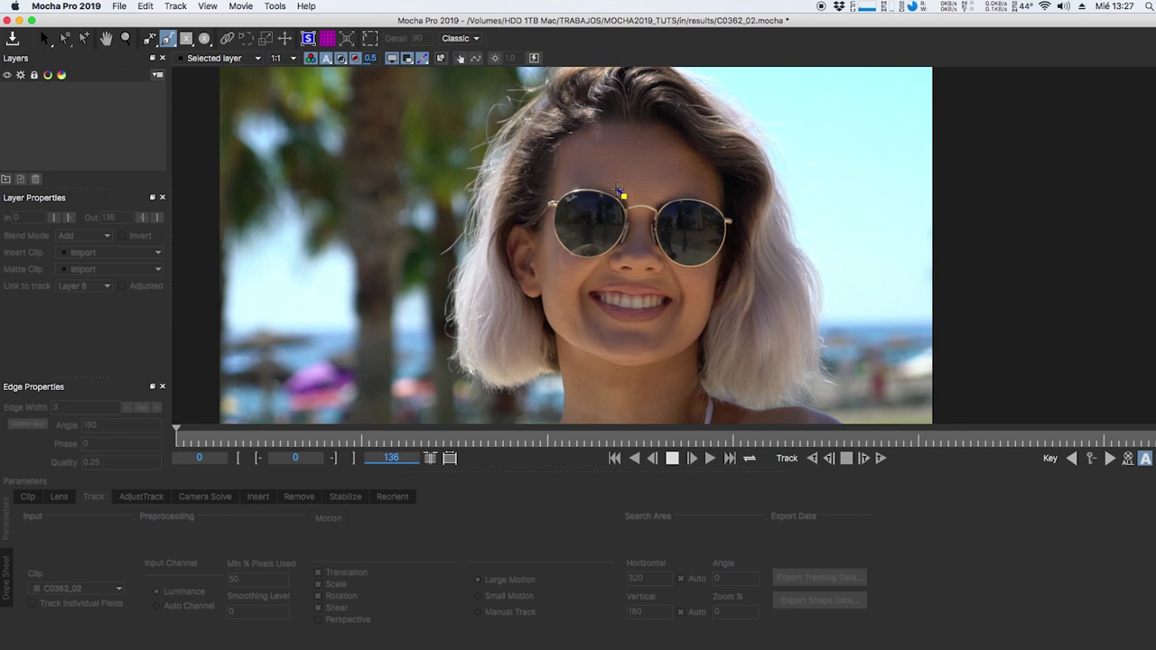
pyautogui.moveTo(590, 183)
pyautogui.mouseDown()
pyautogui.moveTo(547, 214)
pyautogui.moveTo(584, 263)
pyautogui.moveTo(647, 214)
pyautogui.moveTo(659, 258)
pyautogui.moveTo(699, 271)
pyautogui.moveTo(729, 231)
pyautogui.moveTo(689, 196)
pyautogui.moveTo(624, 196)
pyautogui.mouseUp()
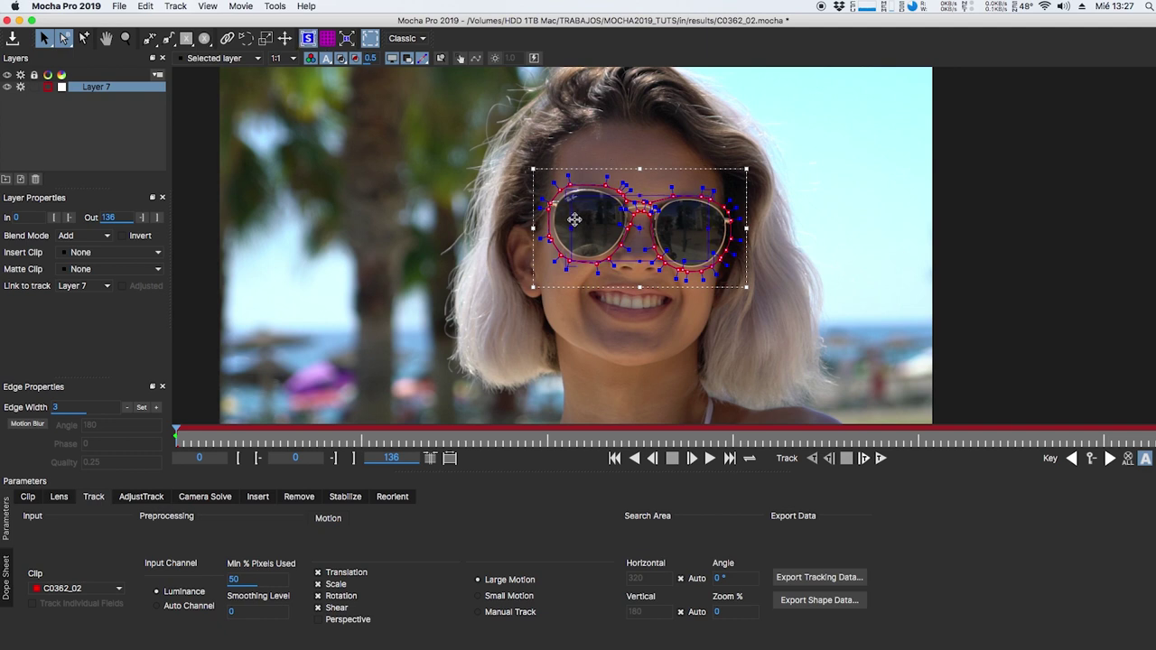
pyautogui.moveTo(572, 224); pyautogui.dragTo(544, 221)
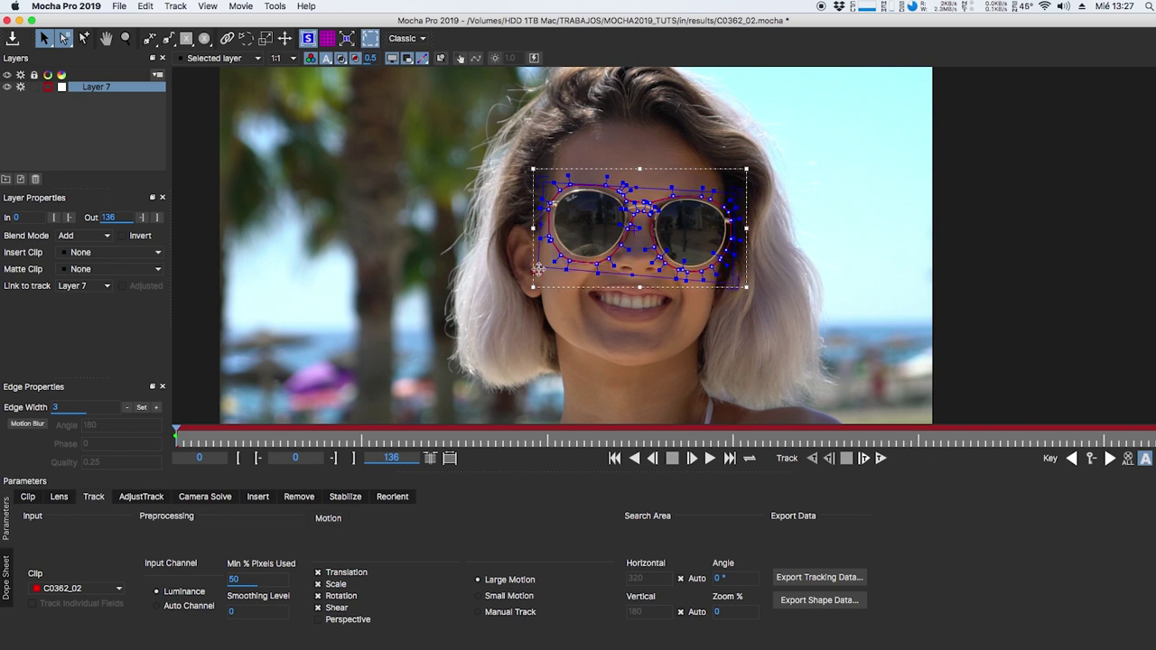
# Set the layer's insert clip to Grid8x8 and refine the planar surface corners around the glasses with the planar grid shown
pyautogui.click(78, 253)
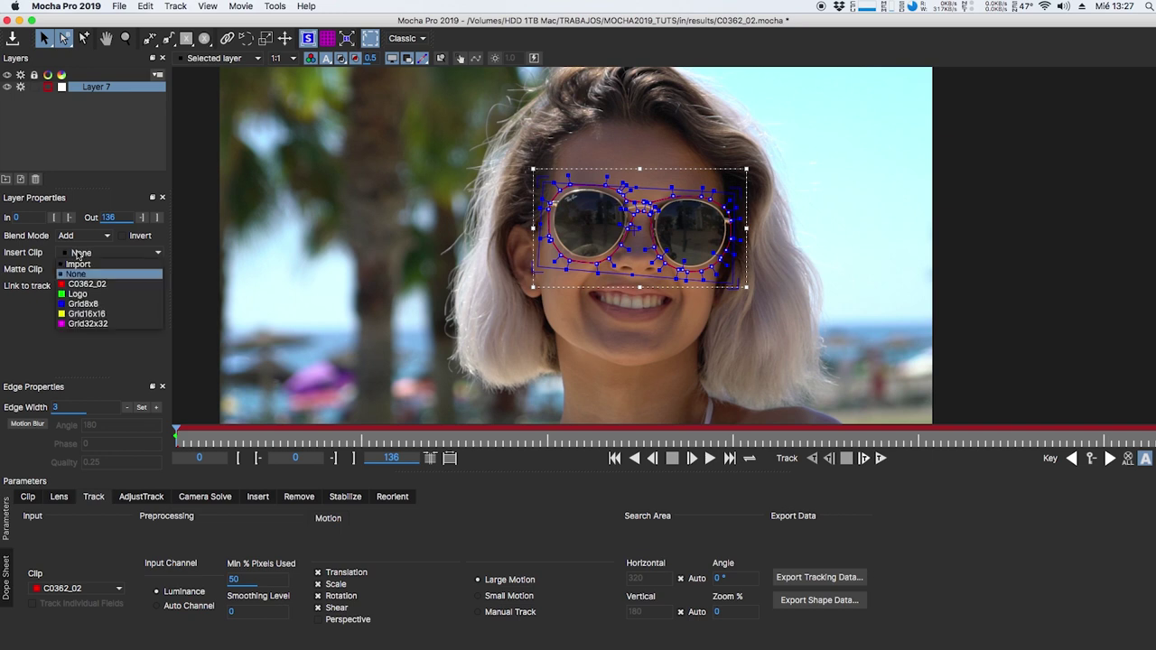
pyautogui.click(84, 304)
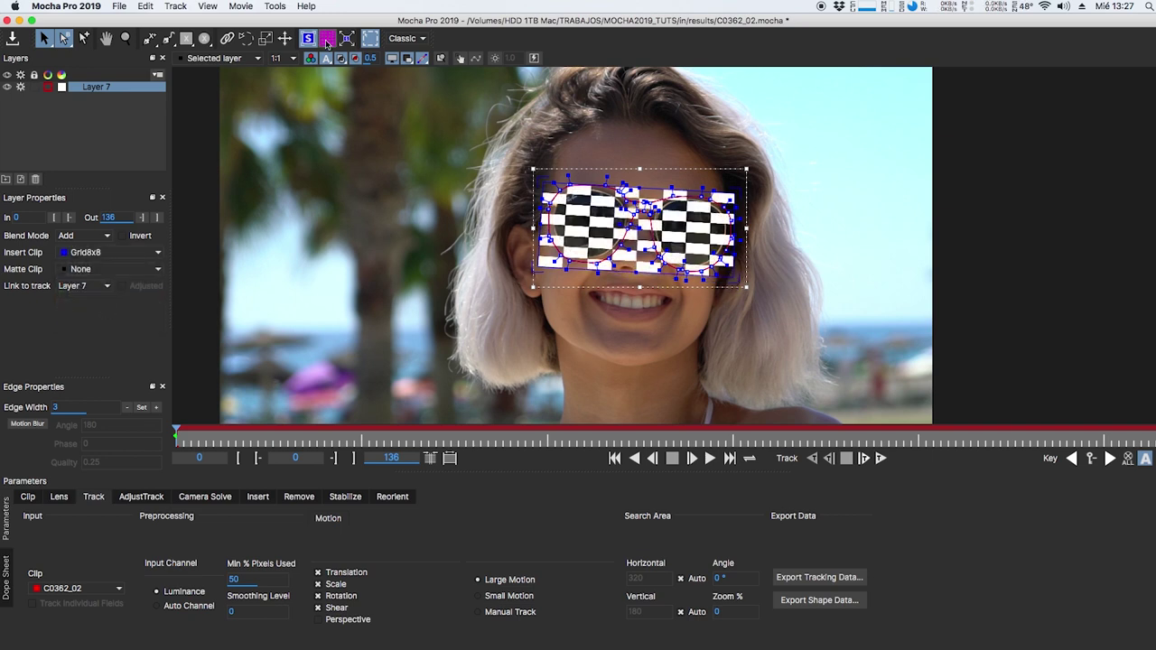
pyautogui.click(311, 57)
pyautogui.moveTo(537, 269); pyautogui.dragTo(540, 268)
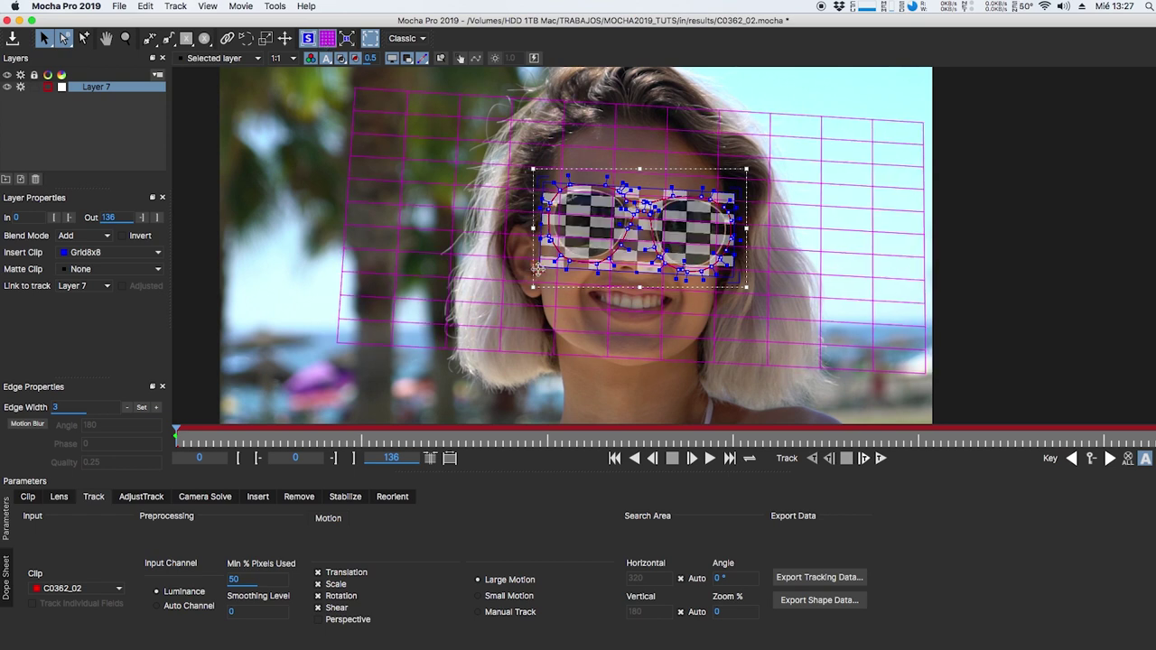
pyautogui.moveTo(734, 195); pyautogui.dragTo(739, 193)
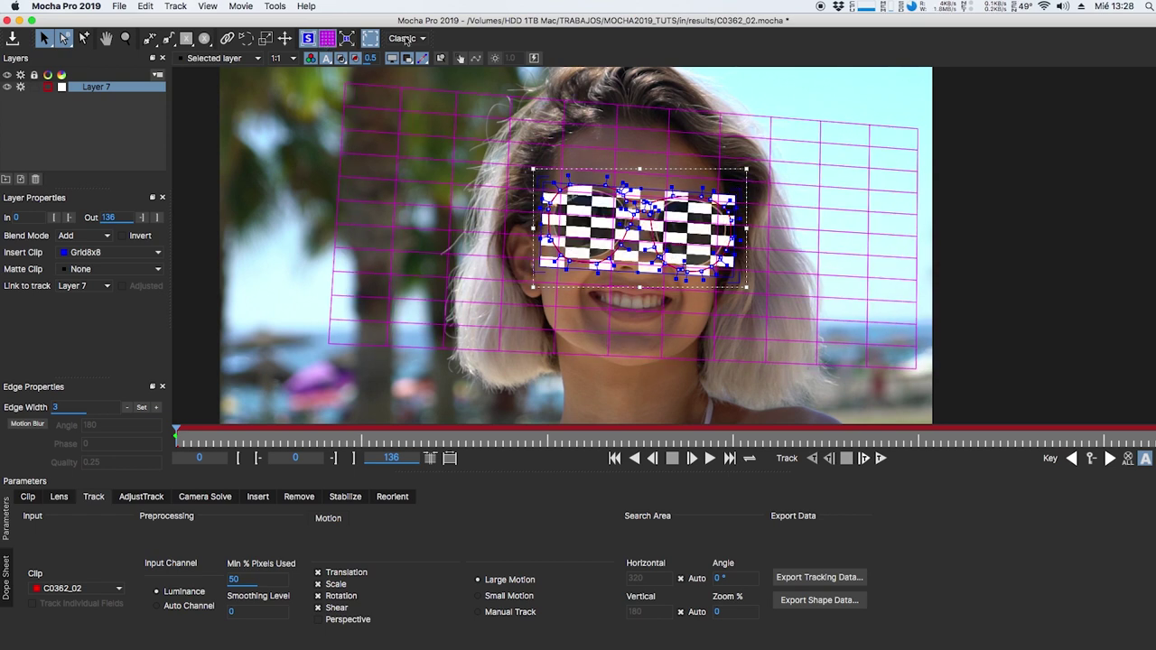
# Toggle the planar surface display off and on, and hide the planar grid
pyautogui.click(309, 39)
pyautogui.click(308, 41)
pyautogui.click(309, 40)
# Expand the layer's planar surface to fill the entire frame and restore it to the glasses
pyautogui.click(347, 39)
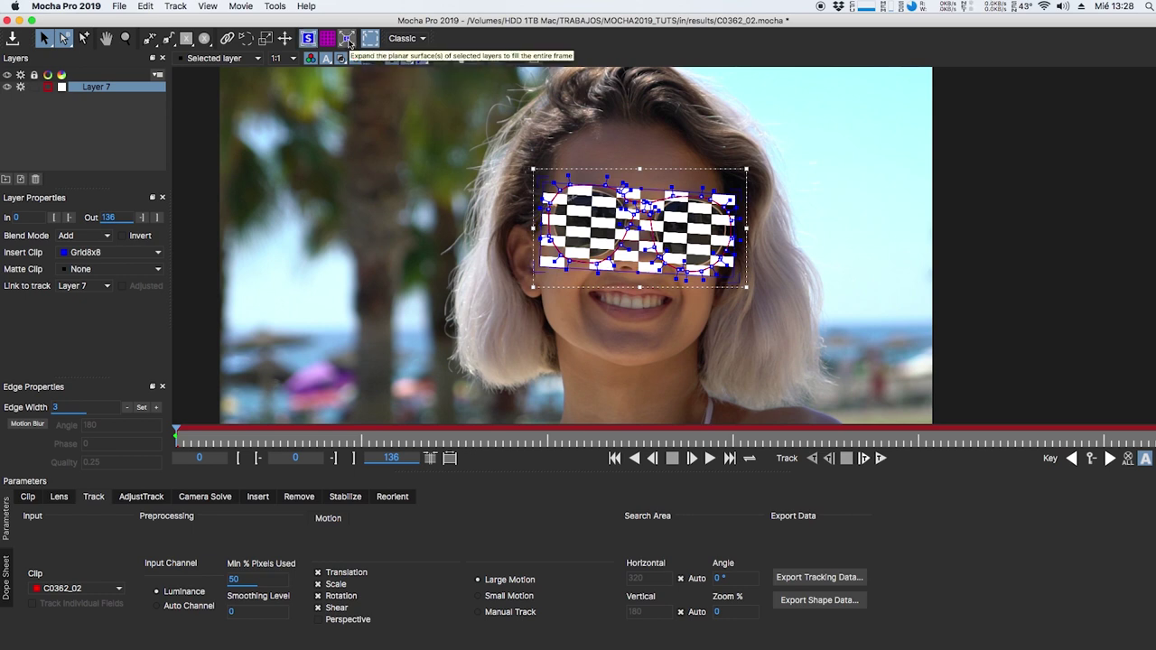
pyautogui.rightClick(83, 87)
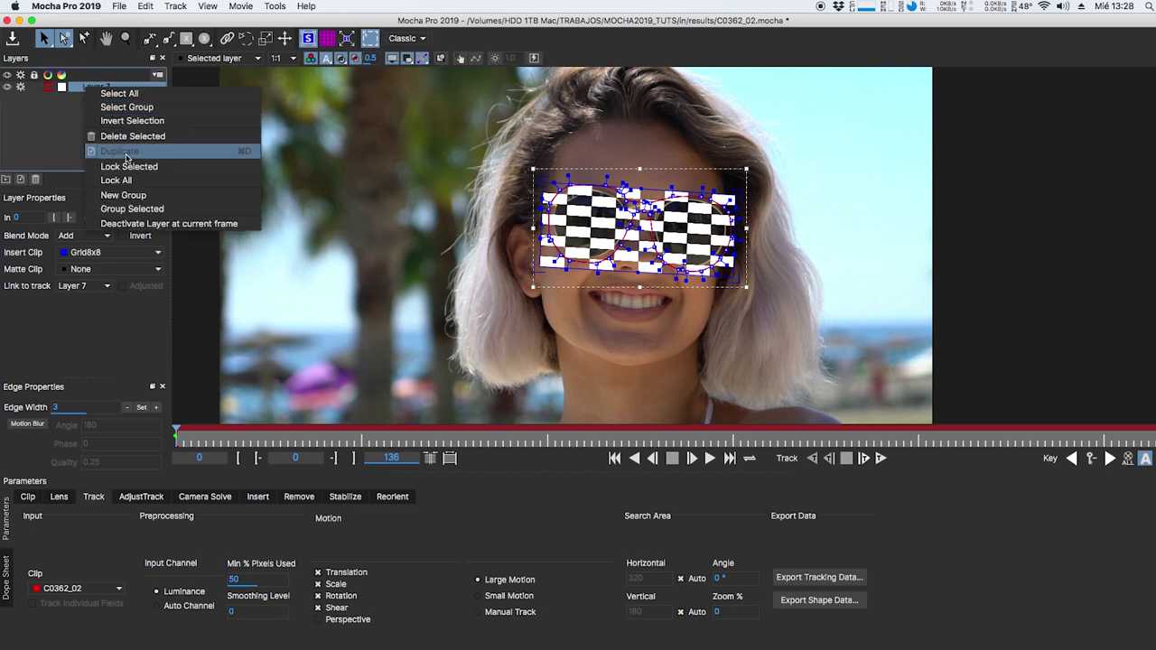
pyautogui.click(347, 39)
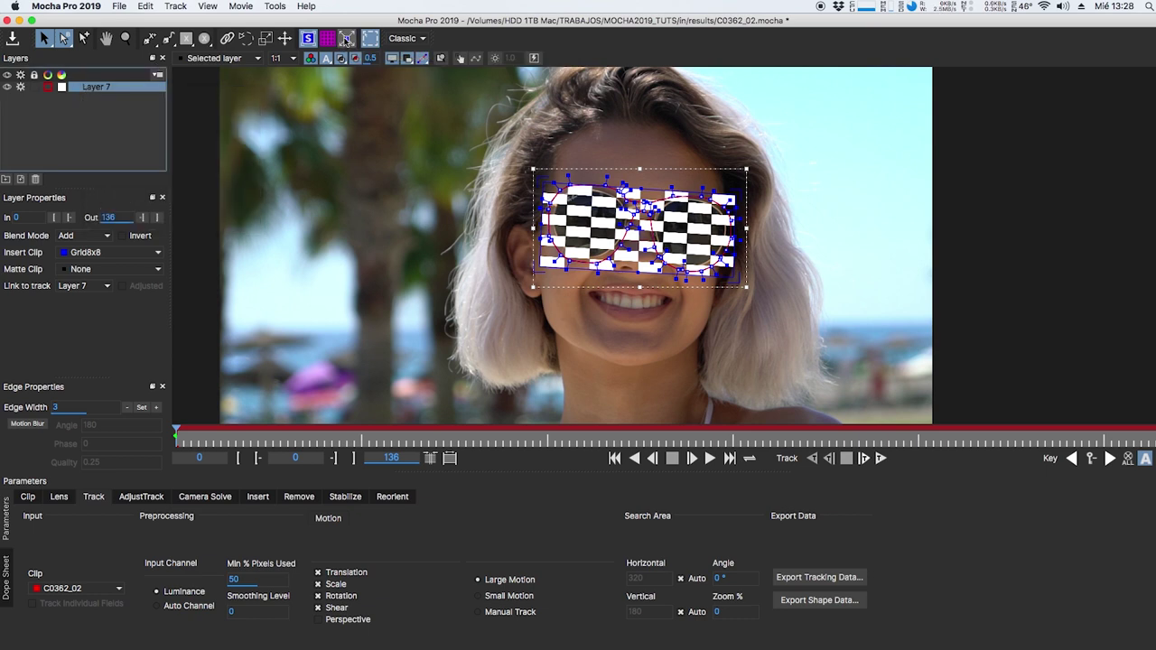
pyautogui.click(346, 39)
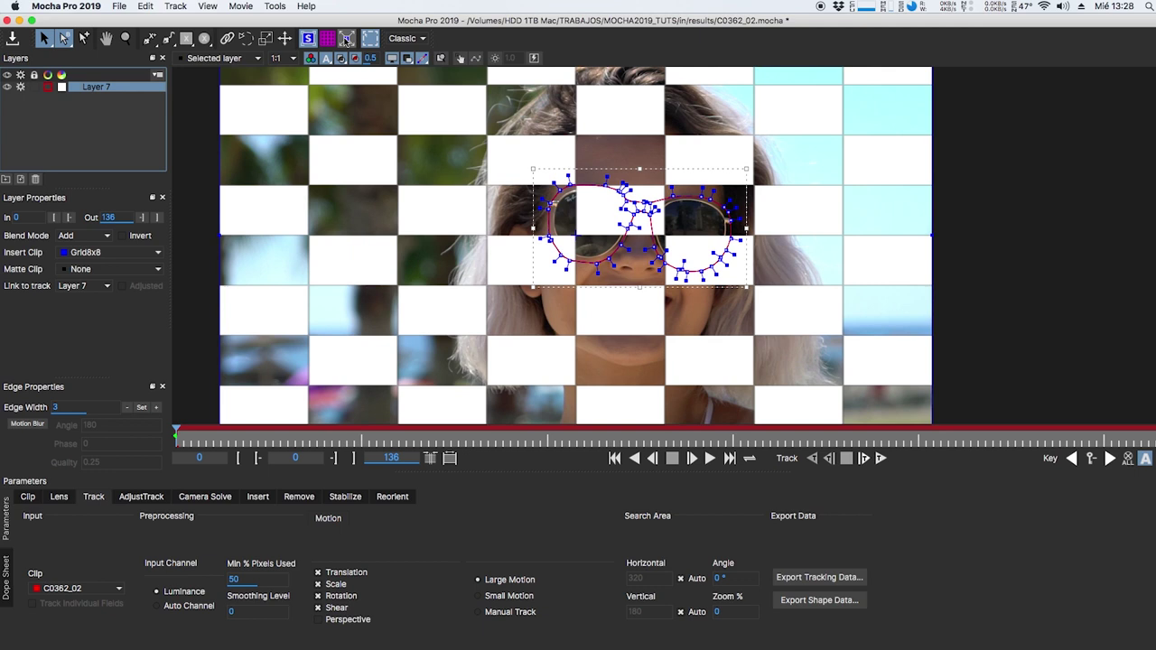
pyautogui.click(346, 39)
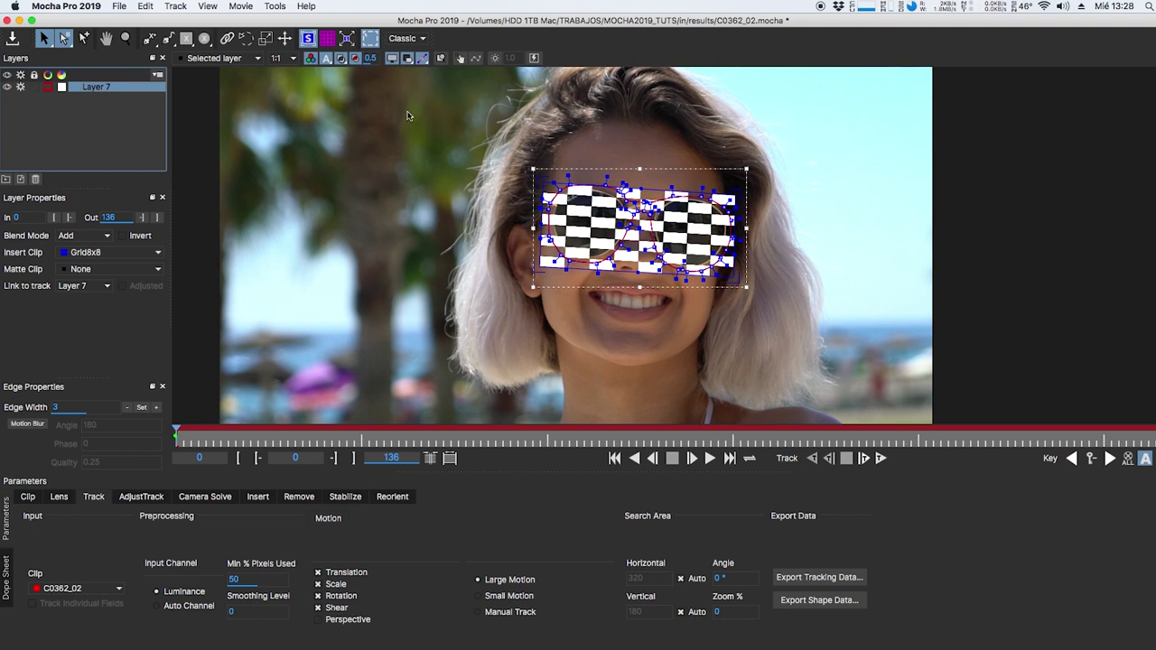
# Turn on the layer's matte overlay and set its insert clip to None
pyautogui.click(311, 59)
pyautogui.click(311, 59)
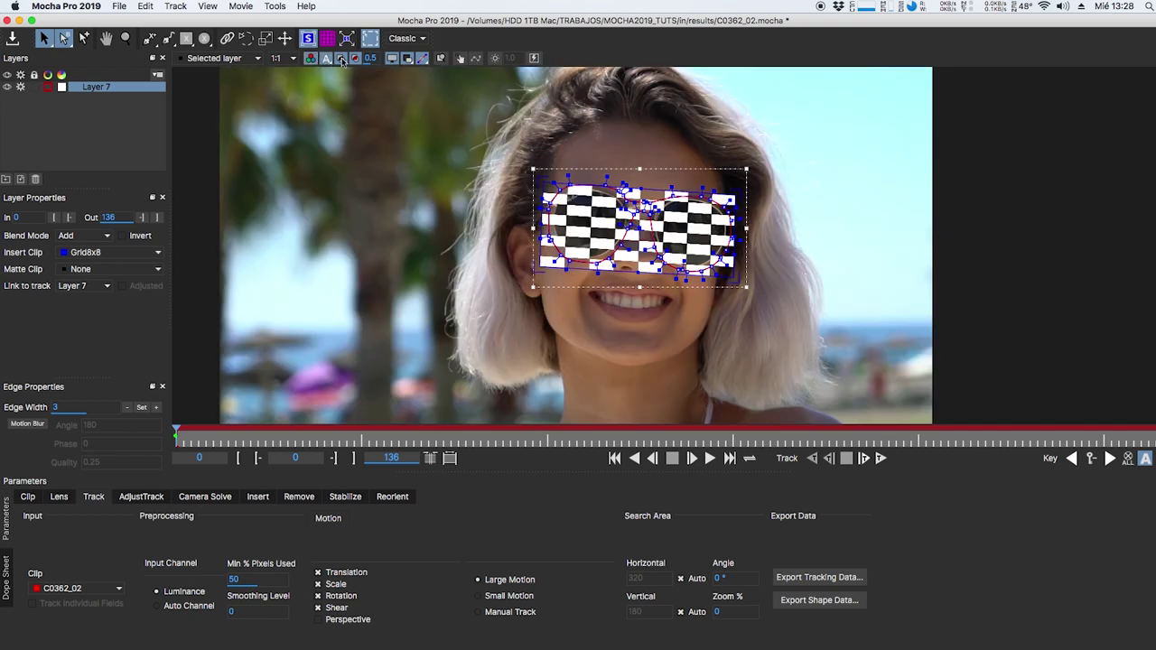
pyautogui.click(353, 58)
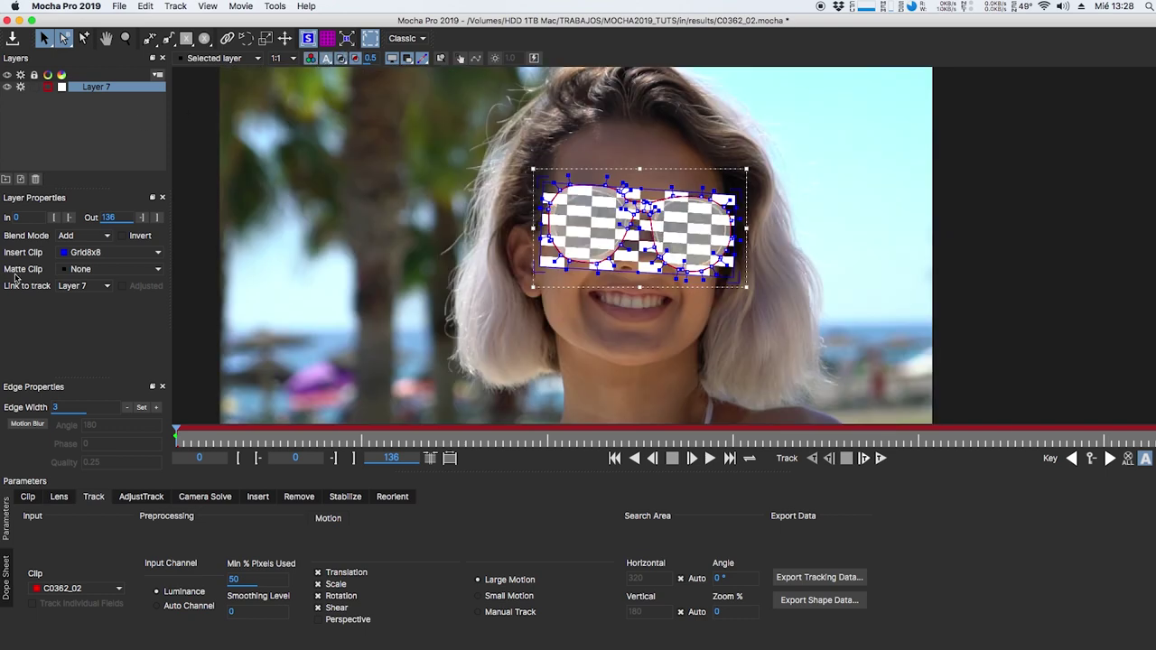
pyautogui.click(79, 252)
pyautogui.click(81, 261)
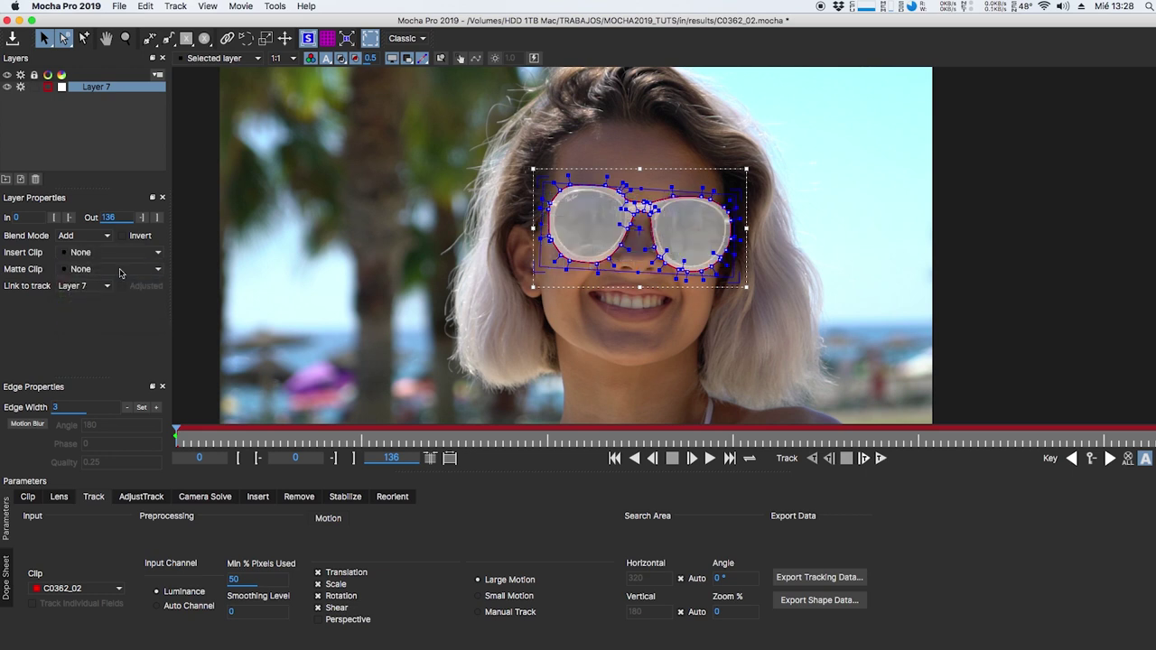
# Toggle the layer mattes, and switch the matte colour fill off and back on to preview the cut-out glasses
pyautogui.click(342, 61)
pyautogui.click(342, 60)
pyautogui.click(341, 61)
pyautogui.click(342, 61)
pyautogui.click(356, 59)
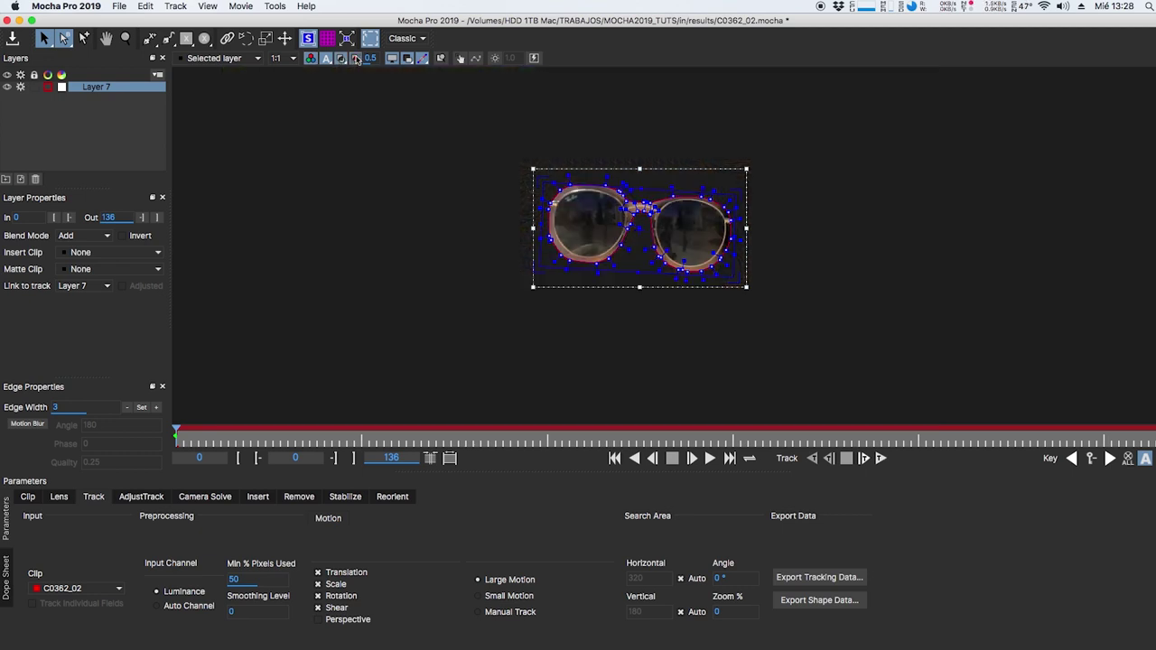
pyautogui.click(356, 58)
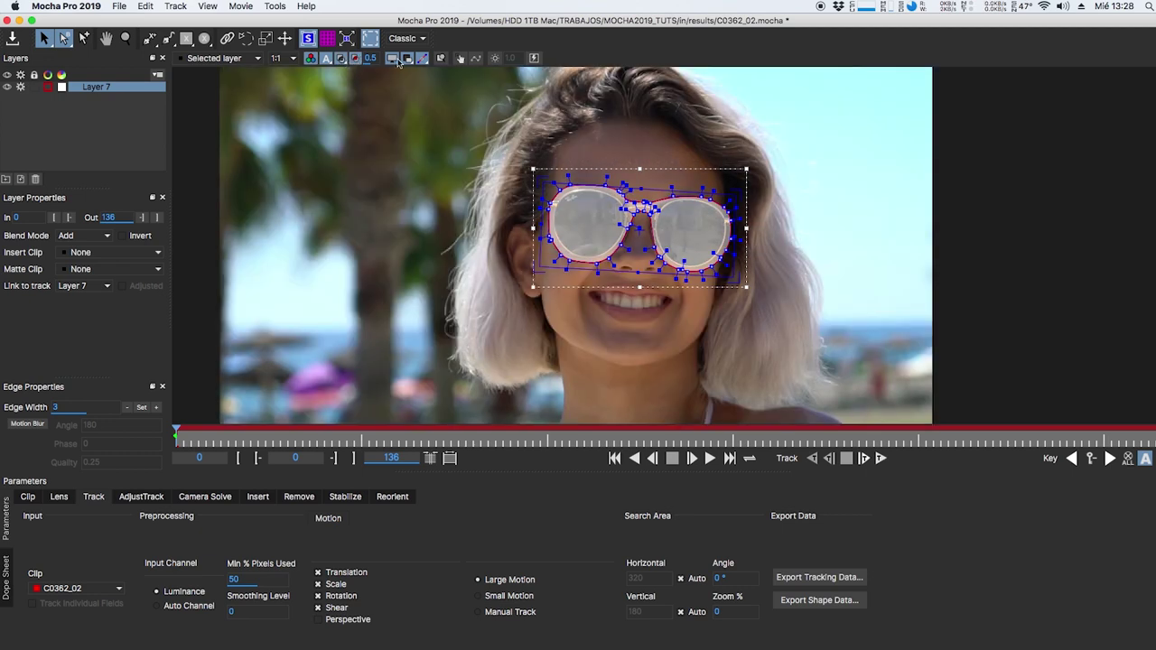
# Switch the viewer overlays off and on to compare the clip with and without them
pyautogui.click(391, 59)
pyautogui.click(391, 59)
pyautogui.click(327, 38)
pyautogui.click(391, 59)
pyautogui.click(391, 59)
# Toggle the layer outlines and the spline tangents off and on in the viewer
pyautogui.click(406, 59)
pyautogui.click(407, 59)
pyautogui.click(407, 59)
pyautogui.click(407, 58)
pyautogui.click(407, 58)
pyautogui.click(421, 59)
pyautogui.click(421, 59)
# Show the zoom window, inspect spline points near the glasses' left hinge in it, and hide the window again
pyautogui.click(440, 58)
pyautogui.click(558, 189)
pyautogui.click(555, 204)
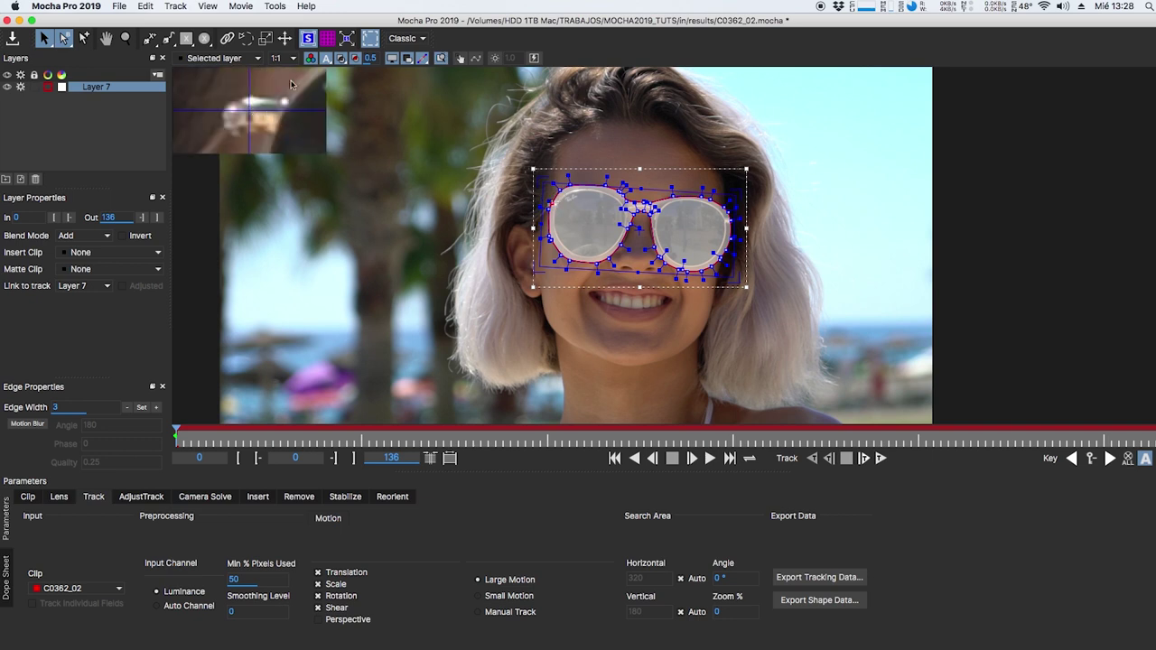
pyautogui.click(442, 58)
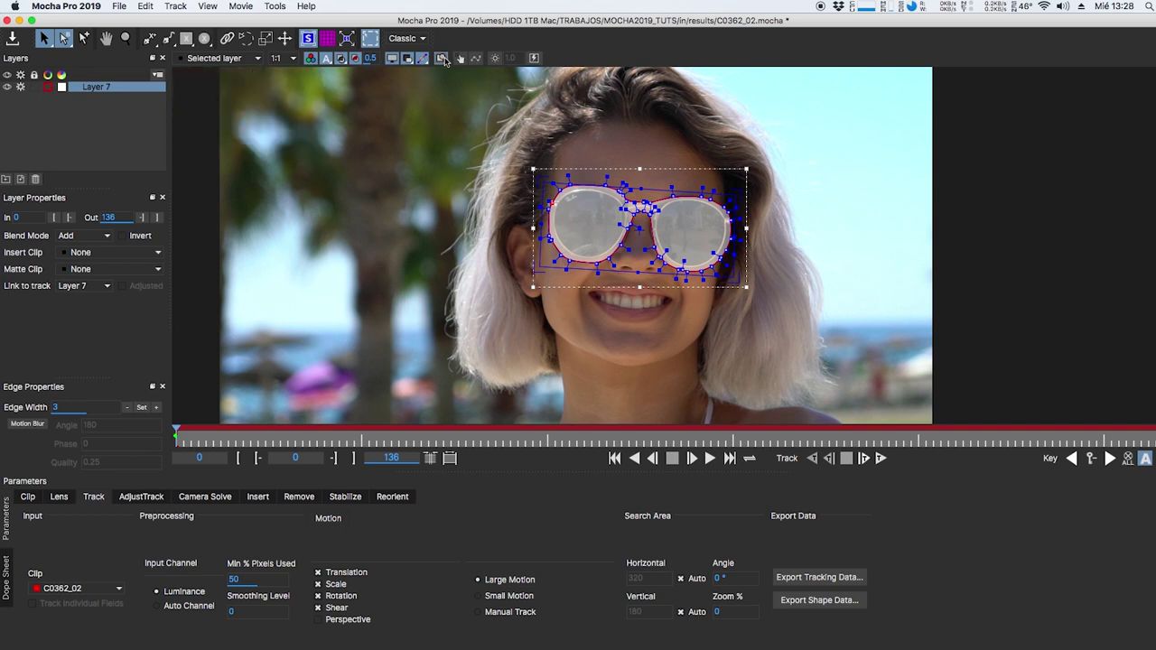
# Enable viewer brightness scaling at a value of 2 and turn the scaling off again
pyautogui.click(492, 58)
pyautogui.moveTo(509, 57); pyautogui.dragTo(511, 117)
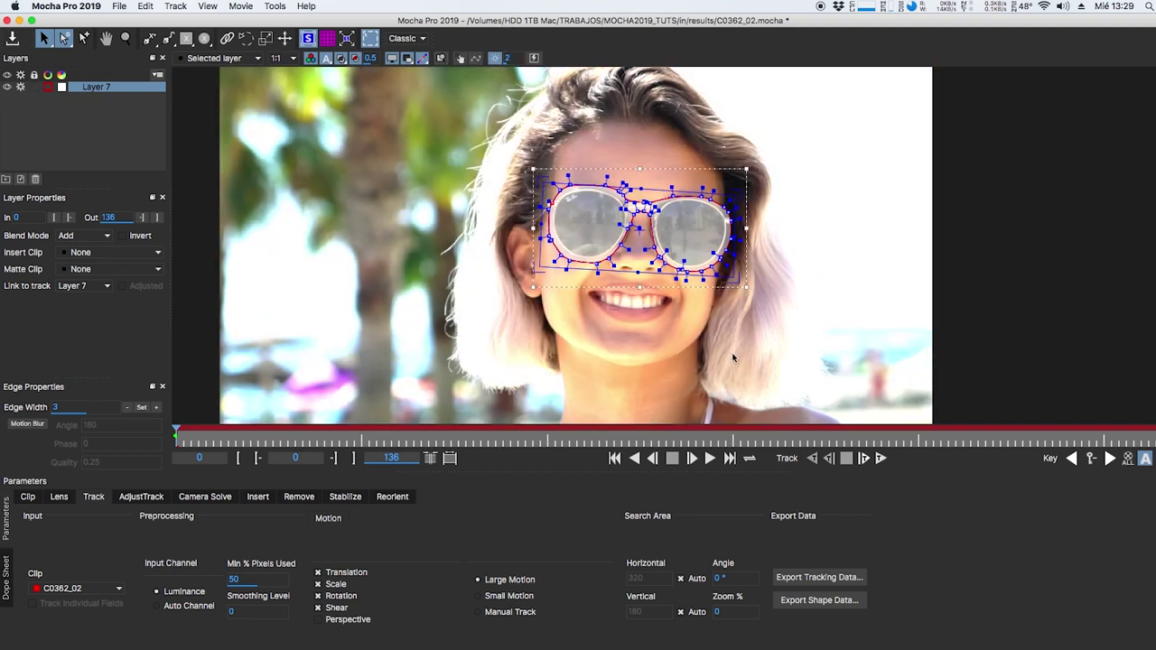
pyautogui.click(495, 58)
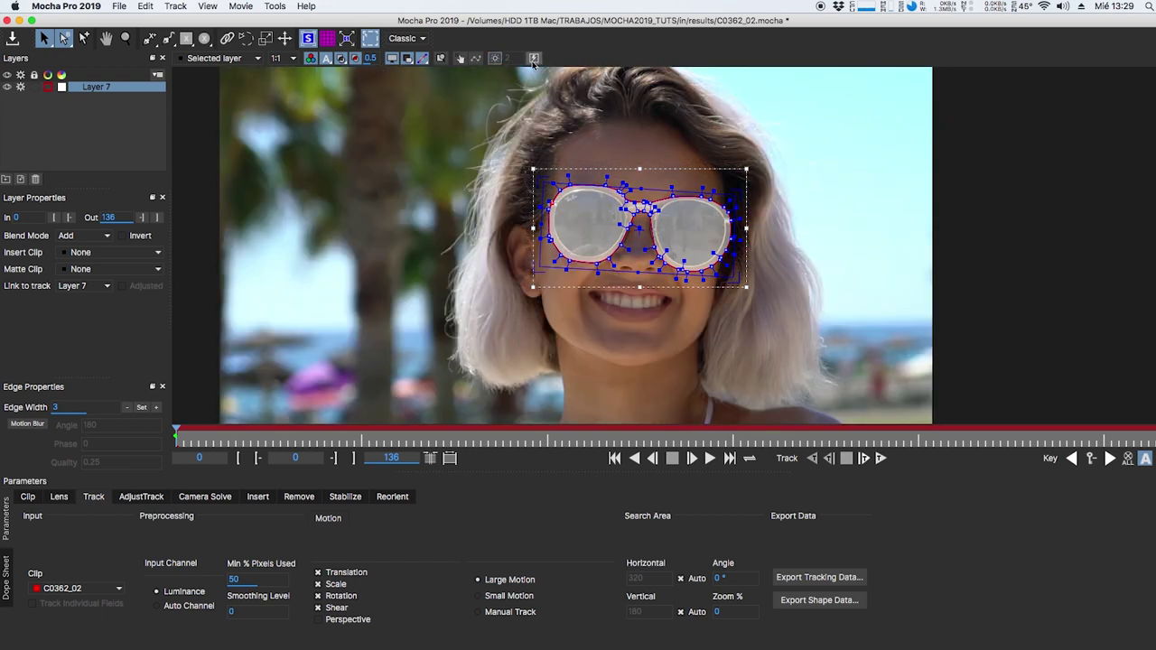
# Set the layer's insert clip to Grid8x8 and toggle the viewer preview of the insert off and on
pyautogui.click(79, 252)
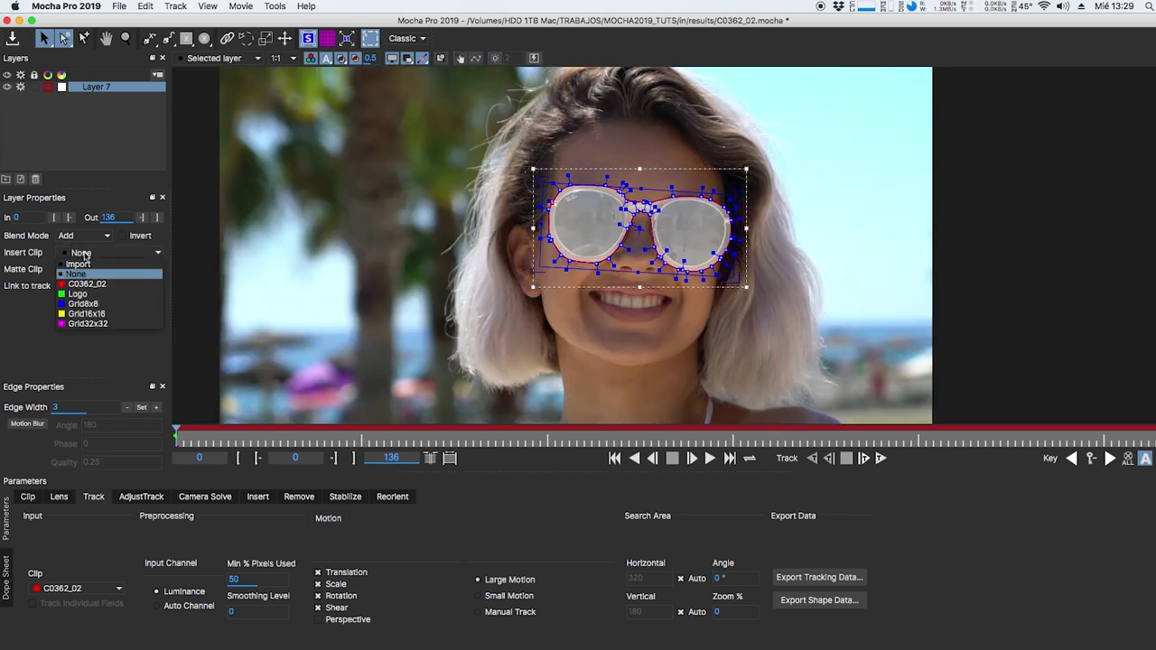
pyautogui.click(84, 304)
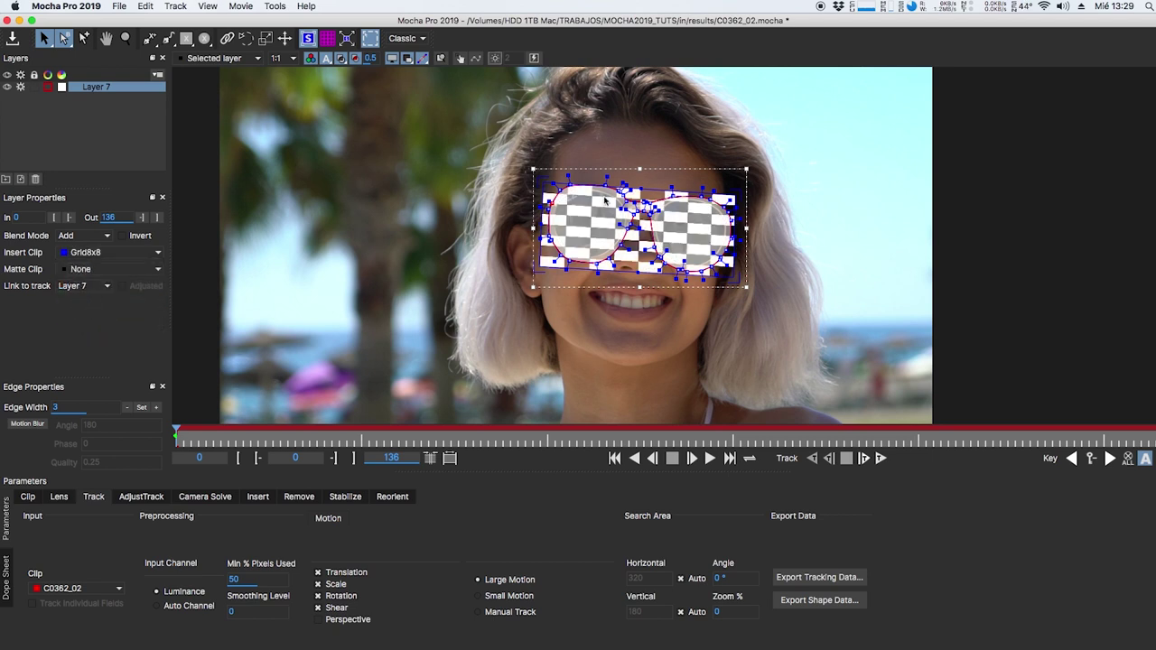
pyautogui.click(534, 57)
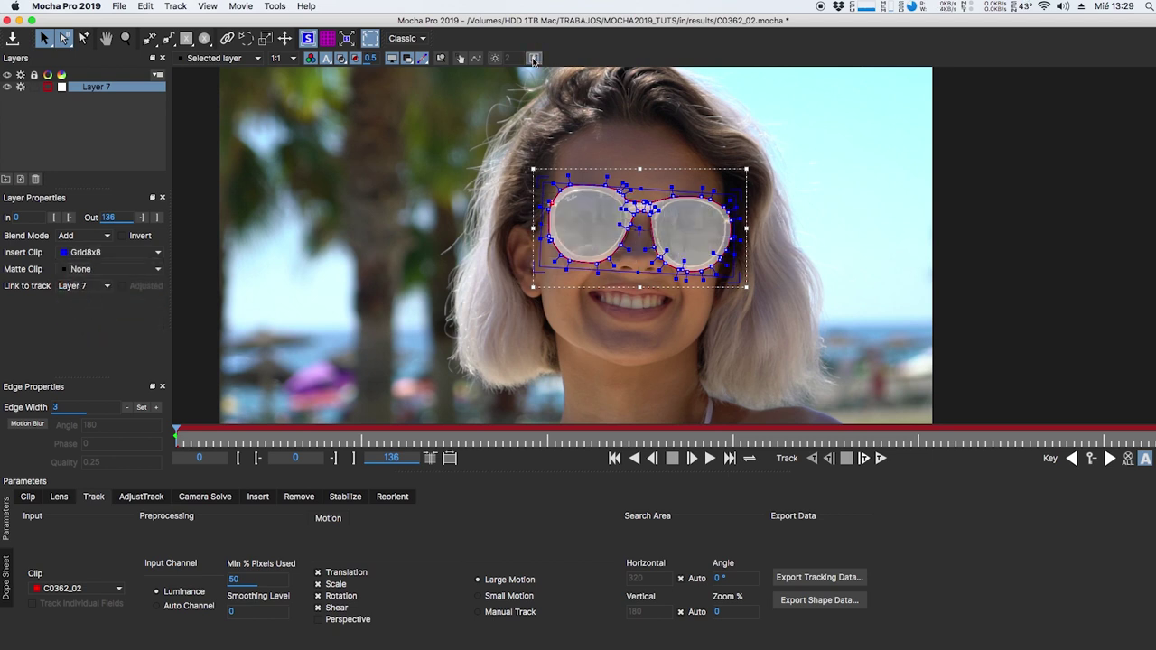
pyautogui.click(533, 58)
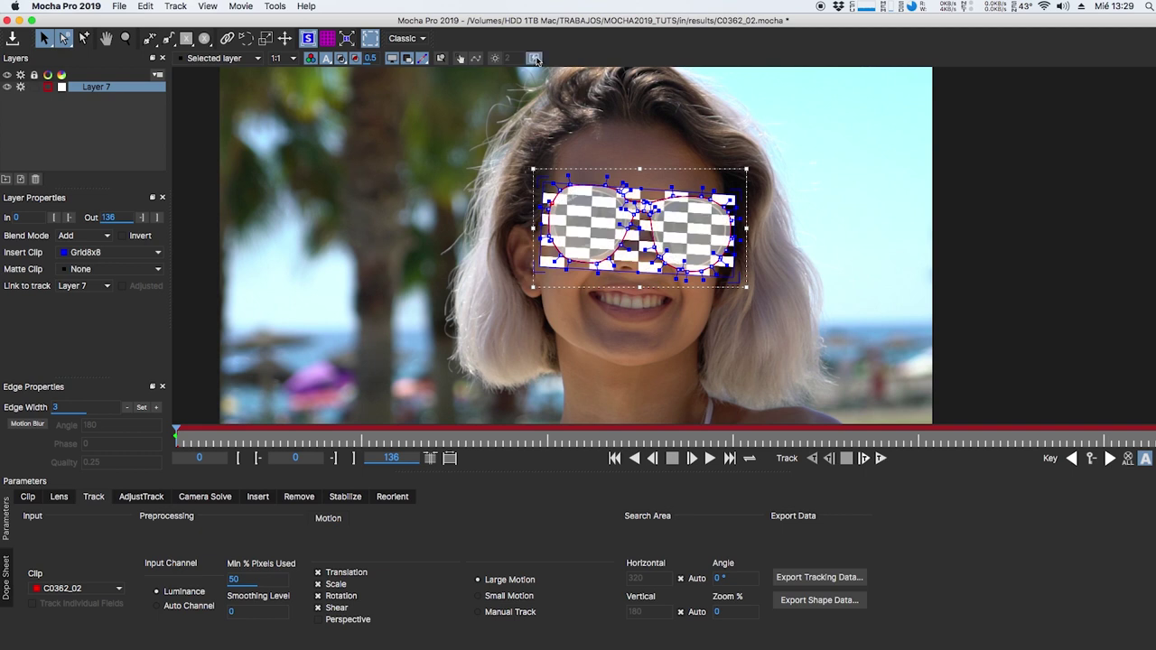
# Turn off the matte overlay and toggle the viewer preview repeatedly, leaving the Grid8x8 insert hidden
pyautogui.click(354, 59)
pyautogui.click(534, 58)
pyautogui.click(533, 58)
pyautogui.click(533, 57)
pyautogui.click(533, 58)
pyautogui.click(534, 58)
pyautogui.click(533, 58)
pyautogui.click(534, 58)
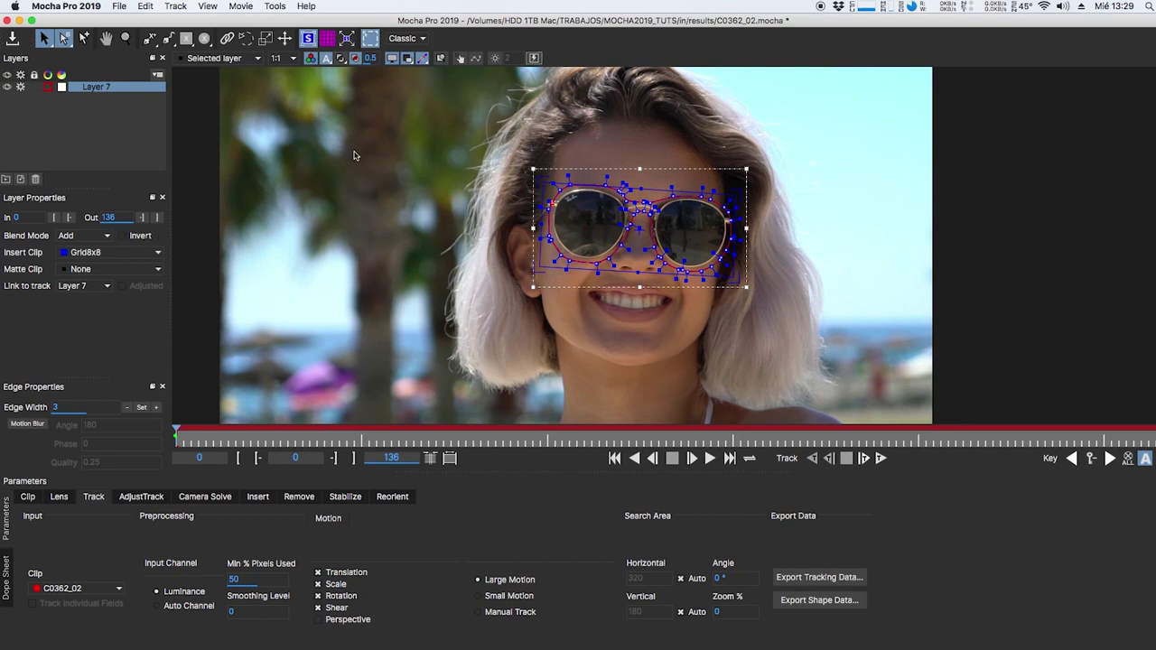
# Hide the planar surface and pull the spline points beside the left hinge closer to the glasses frame
pyautogui.click(311, 39)
pyautogui.press('z')
pyautogui.moveTo(577, 186); pyautogui.dragTo(597, 194)
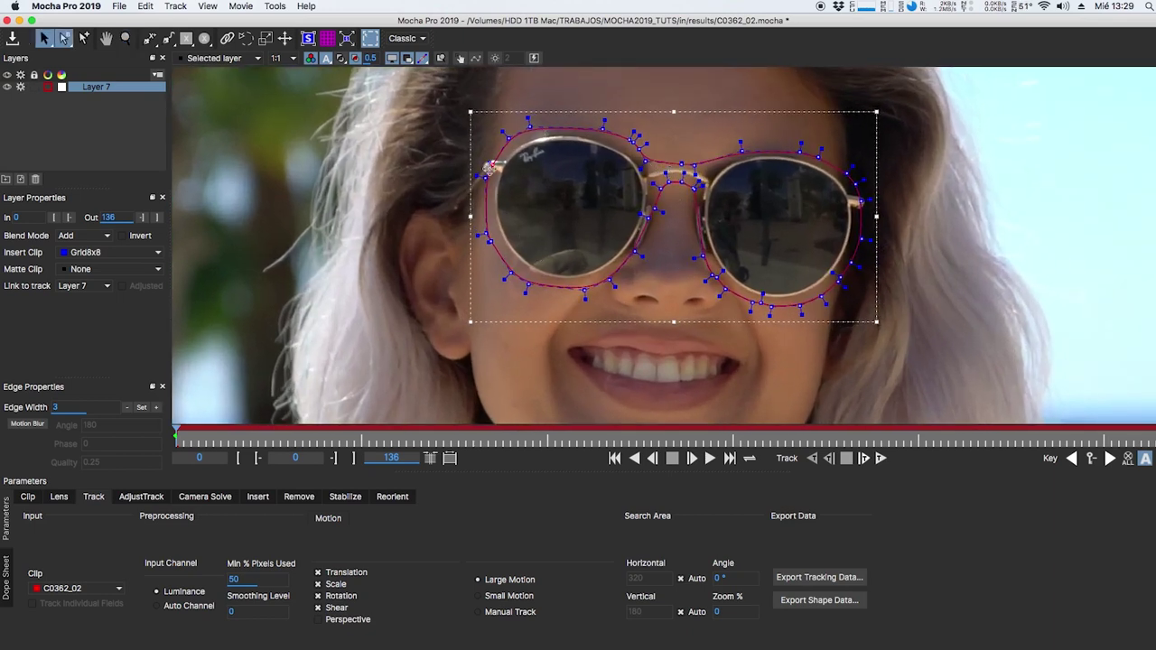
pyautogui.moveTo(485, 236); pyautogui.dragTo(488, 241)
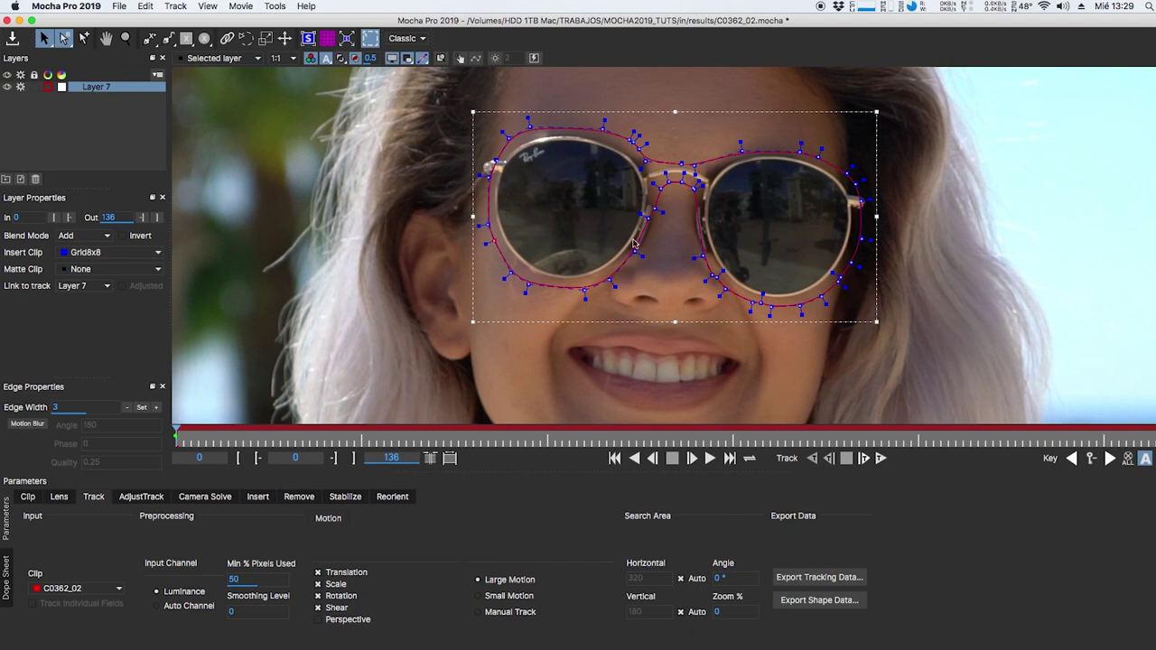
# Rename the sunglasses layer as Glasses
pyautogui.click(104, 99)
pyautogui.click(101, 88)
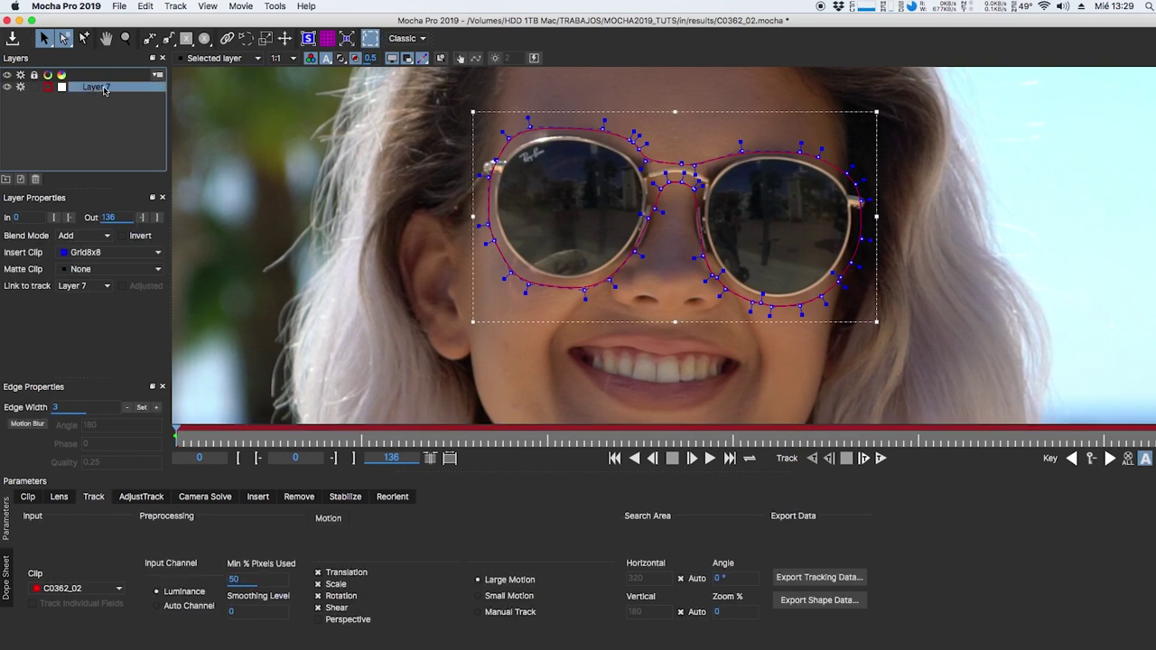
pyautogui.doubleClick(101, 88)
pyautogui.write('Gl')
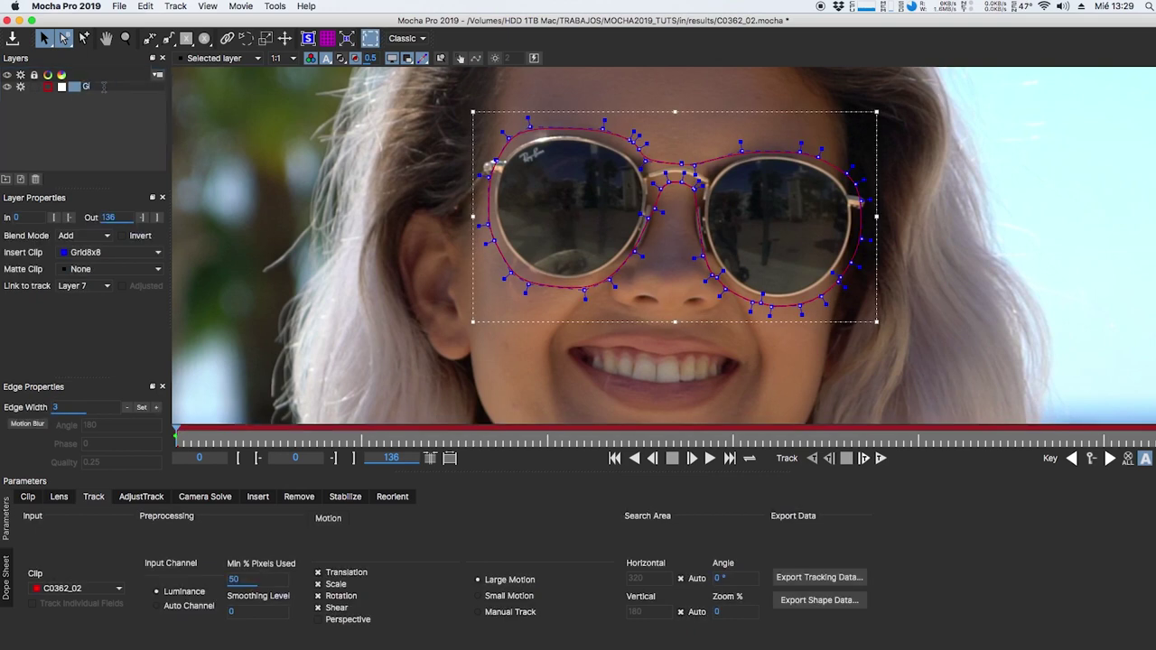
pyautogui.click(105, 98)
pyautogui.click(106, 86)
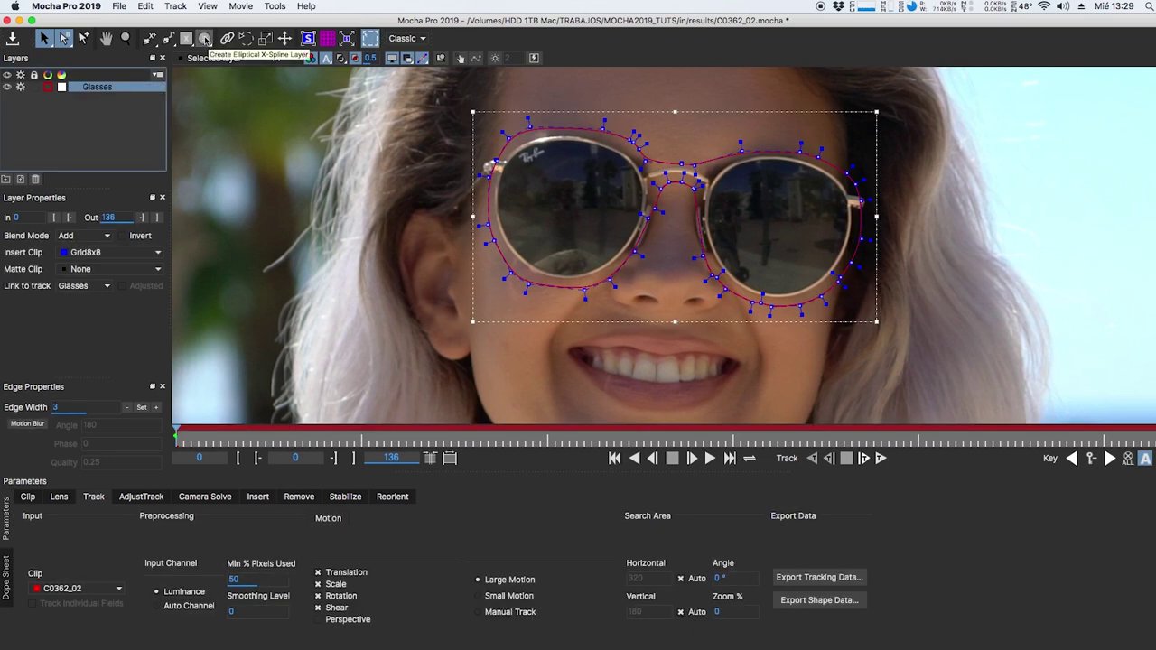
# Add an elliptical spline inside the left lens to the Glasses layer and display the layer's matte
pyautogui.click(206, 41)
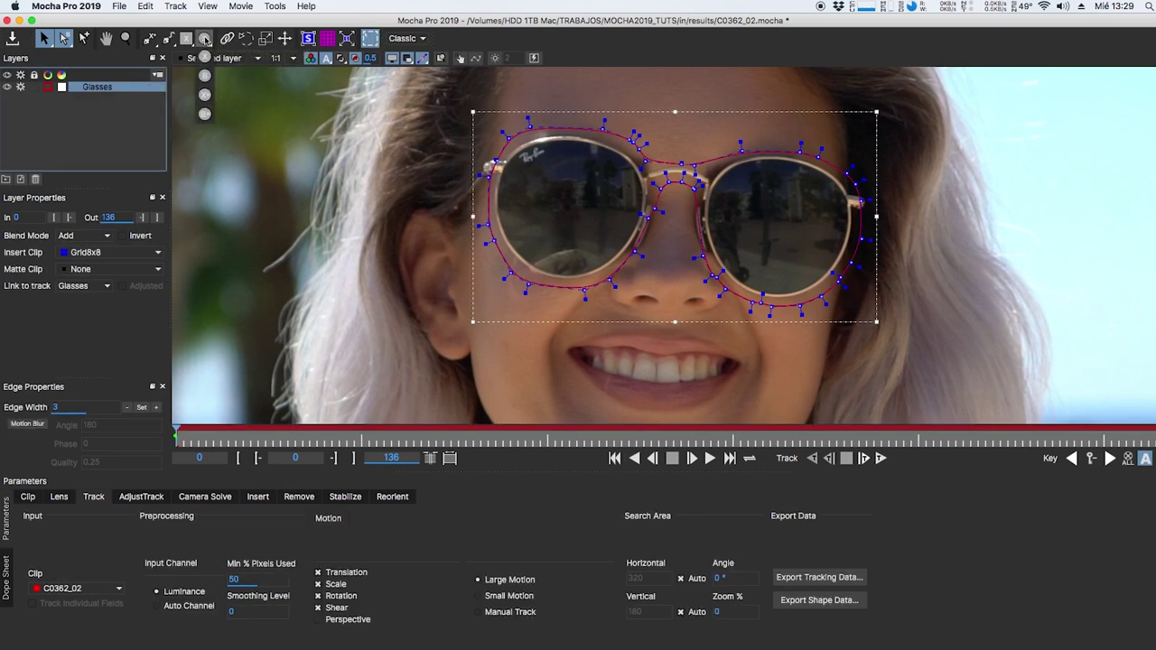
pyautogui.click(205, 95)
pyautogui.moveTo(632, 154); pyautogui.dragTo(510, 261)
pyautogui.press('s')
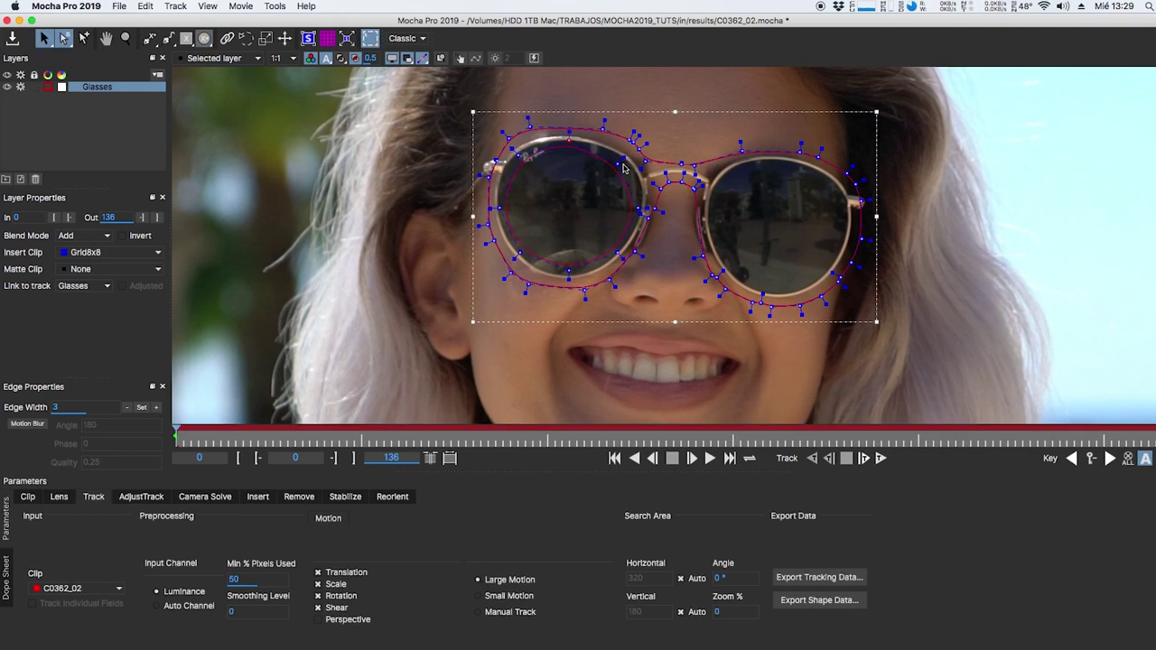
pyautogui.click(341, 58)
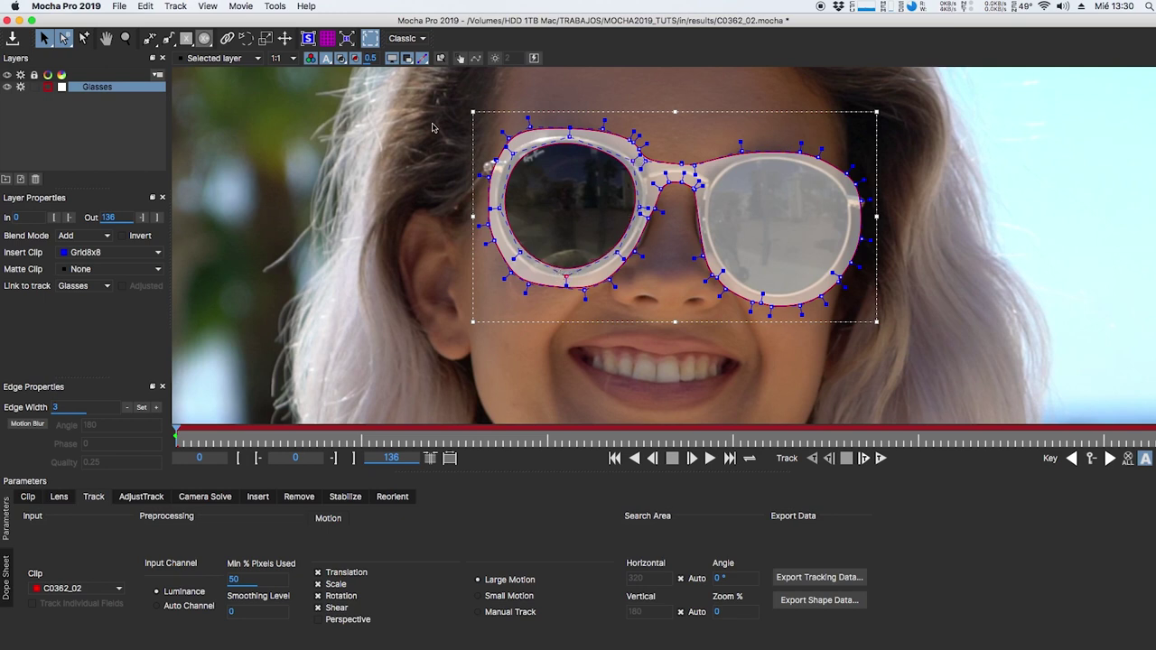
# Add an elliptical spline inside the right lens to the Glasses layer to cut it out of the matte
pyautogui.click(206, 40)
pyautogui.click(207, 39)
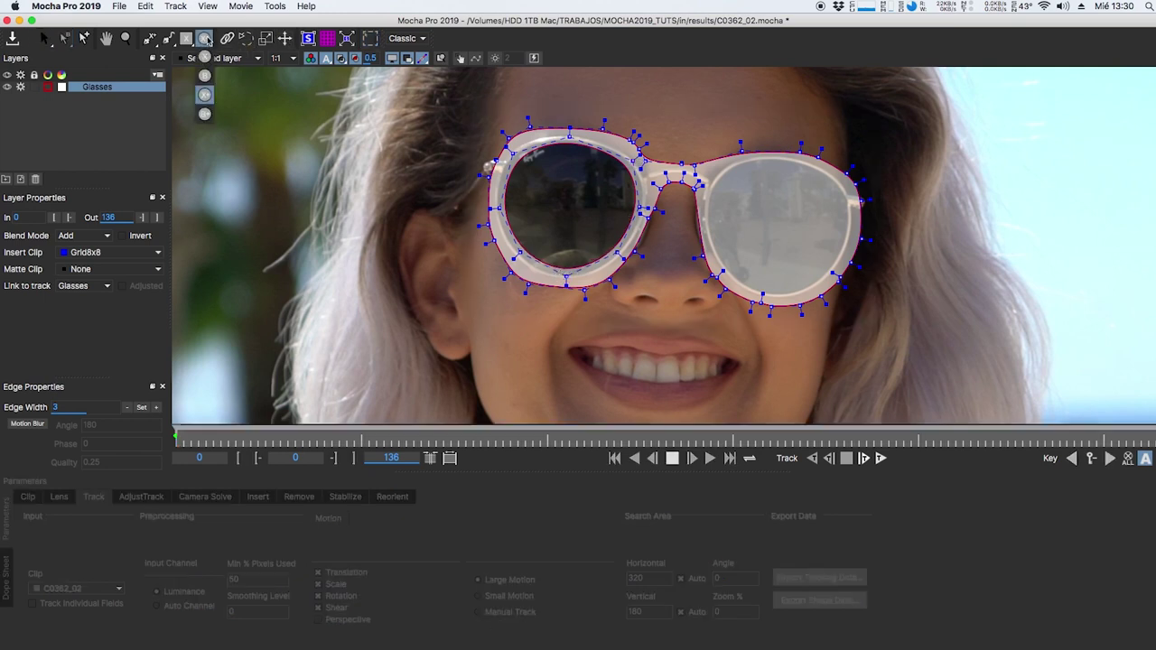
pyautogui.click(204, 96)
pyautogui.moveTo(734, 167); pyautogui.dragTo(840, 278)
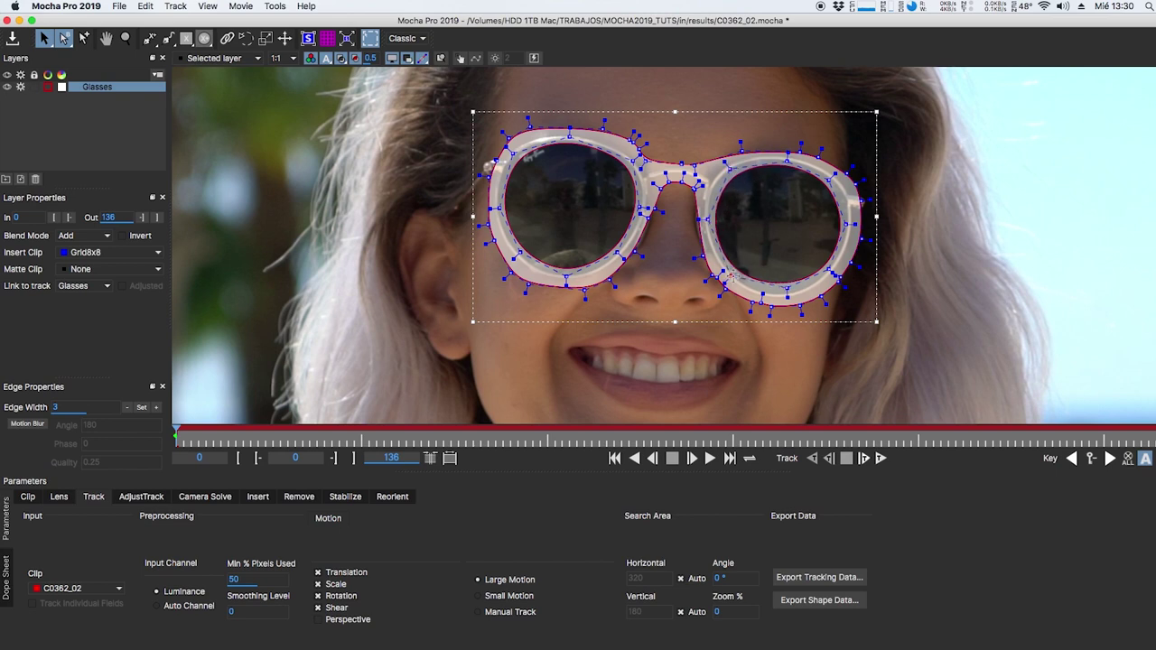
# Try a separate ellipse layer over the right lens, then delete the trial layers and reselect Glasses
pyautogui.click(204, 38)
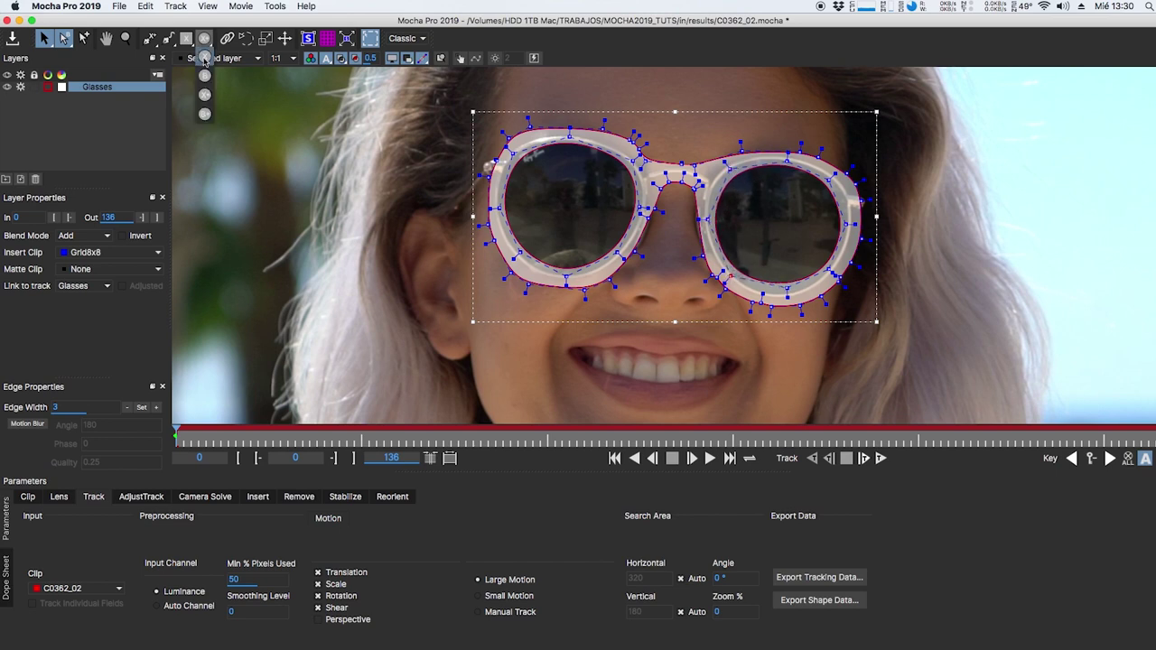
pyautogui.click(204, 58)
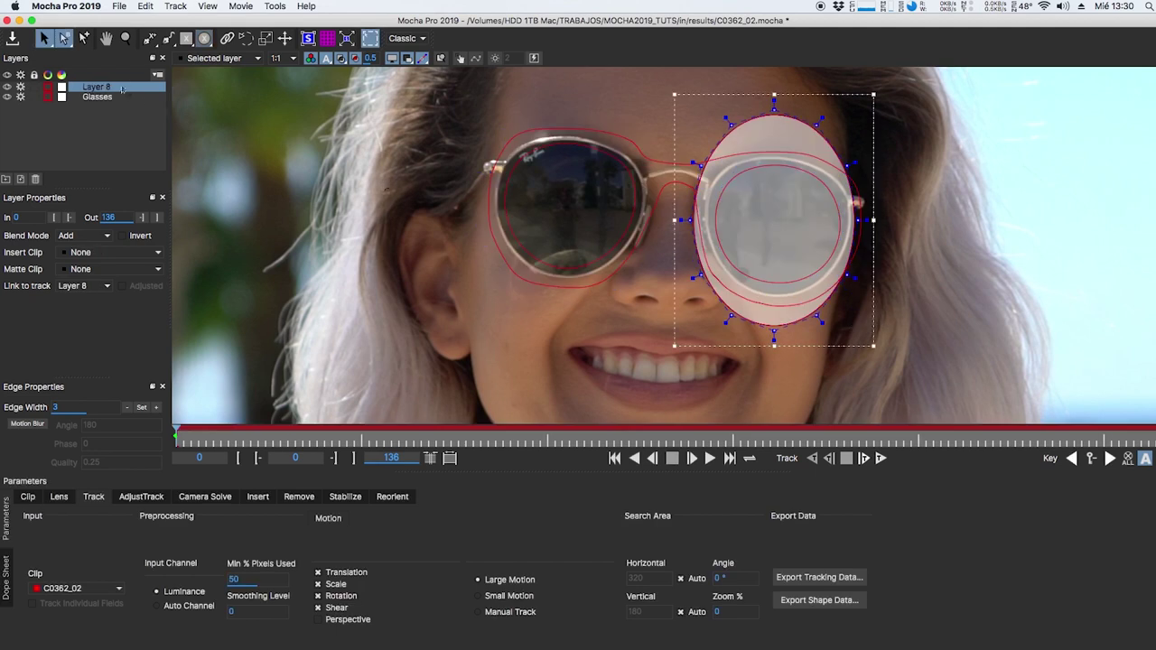
pyautogui.press('Delete')
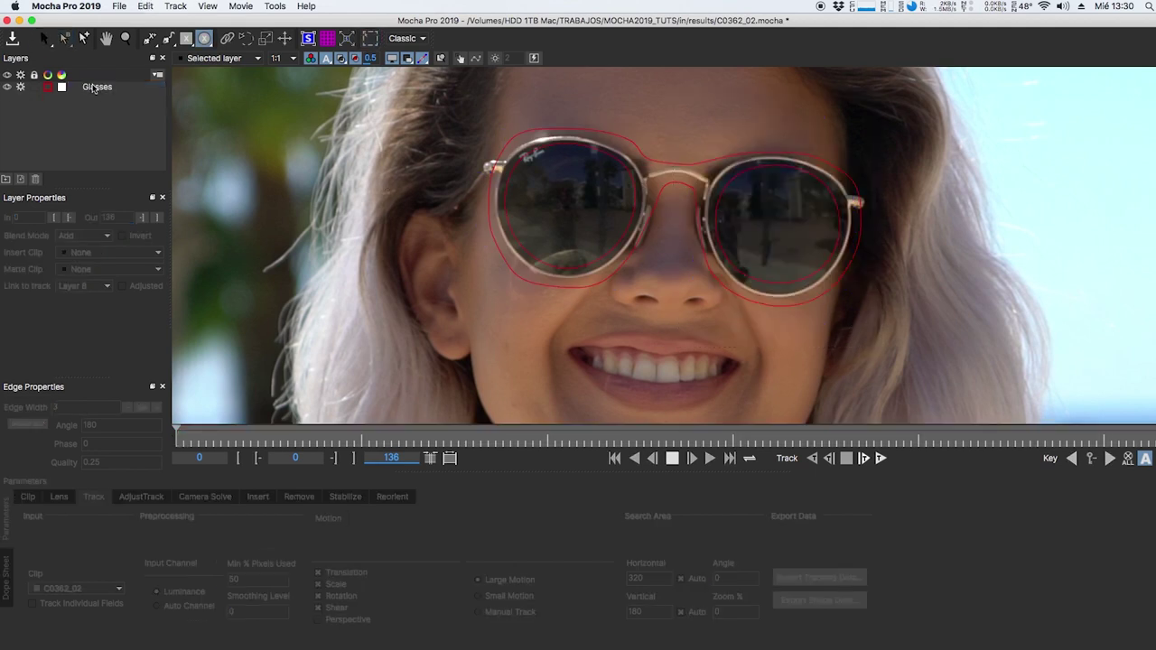
pyautogui.click(94, 87)
pyautogui.click(730, 169)
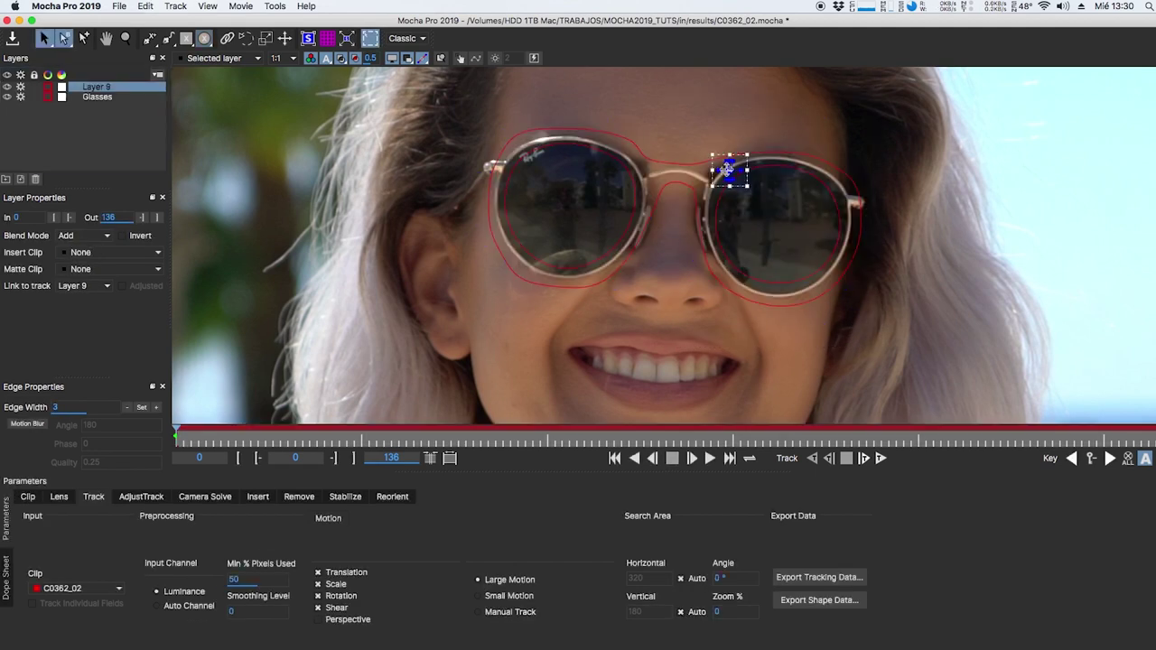
pyautogui.press('Delete')
pyautogui.click(116, 87)
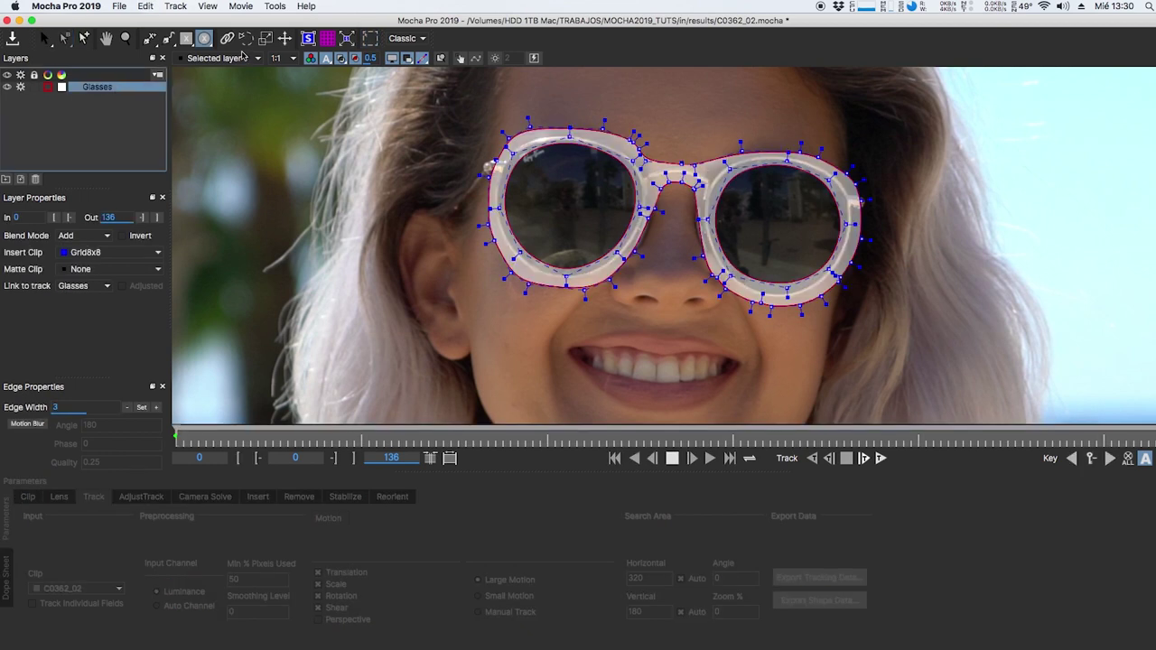
# Enable Perspective among the track motion options for the Glasses layer
pyautogui.click(43, 38)
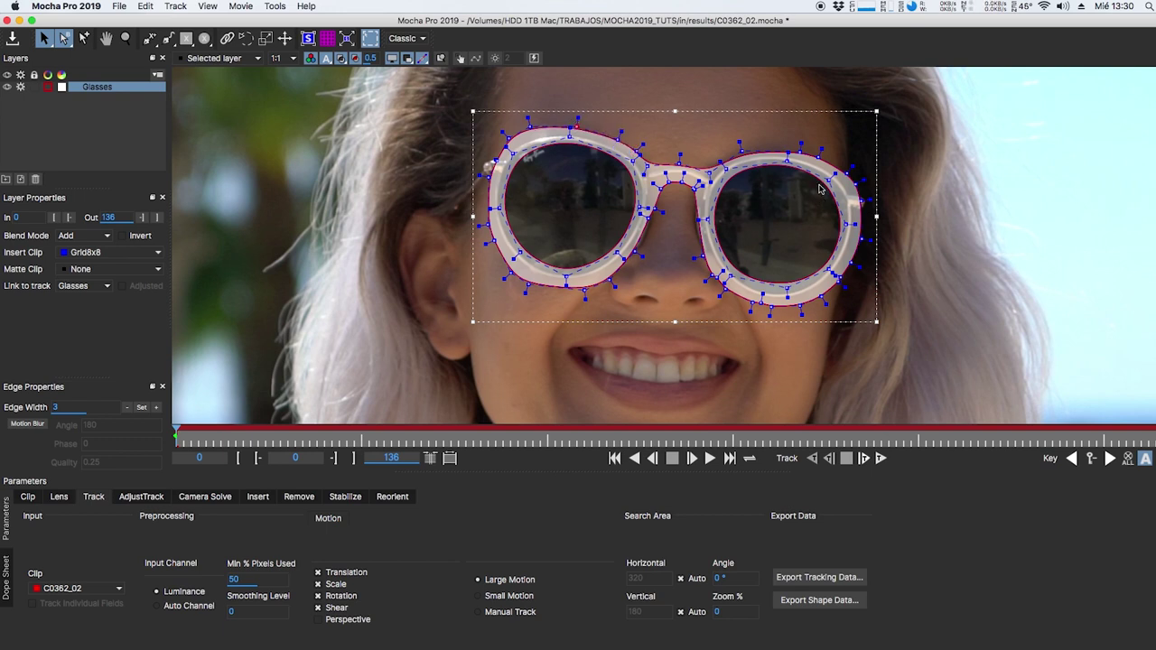
pyautogui.scroll(-2, 820, 188)
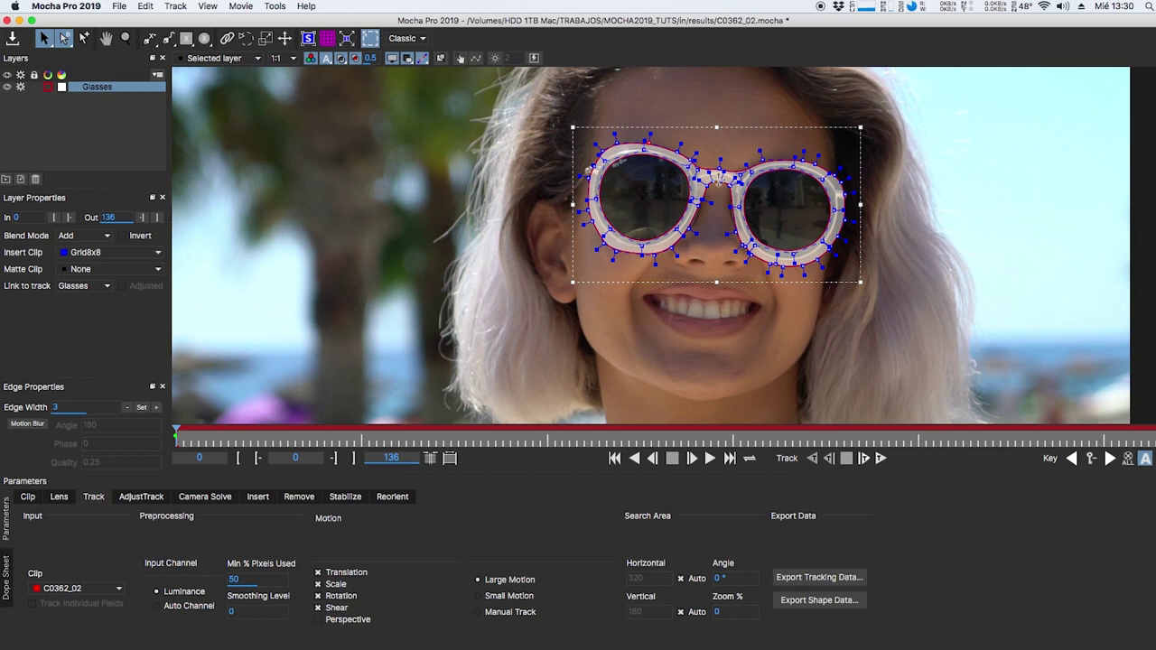
pyautogui.click(334, 621)
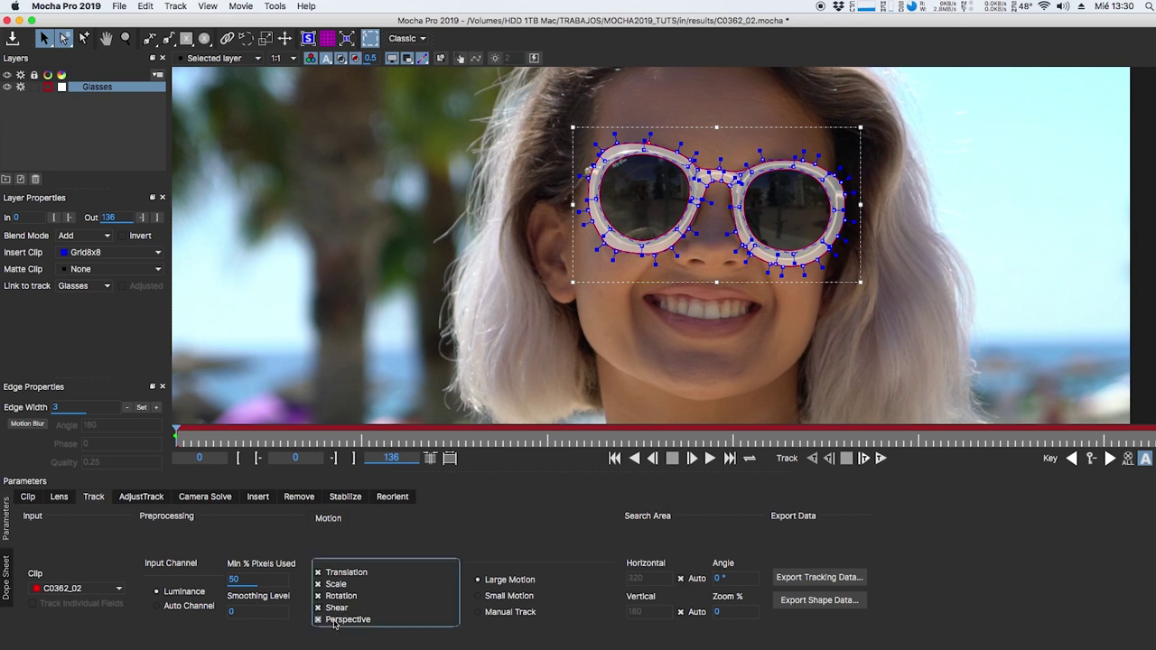
# Hide the Glasses layer and scrub the start of the clip to examine the sunglasses' movement
pyautogui.click(7, 86)
pyautogui.click(188, 434)
pyautogui.moveTo(189, 434); pyautogui.dragTo(138, 440)
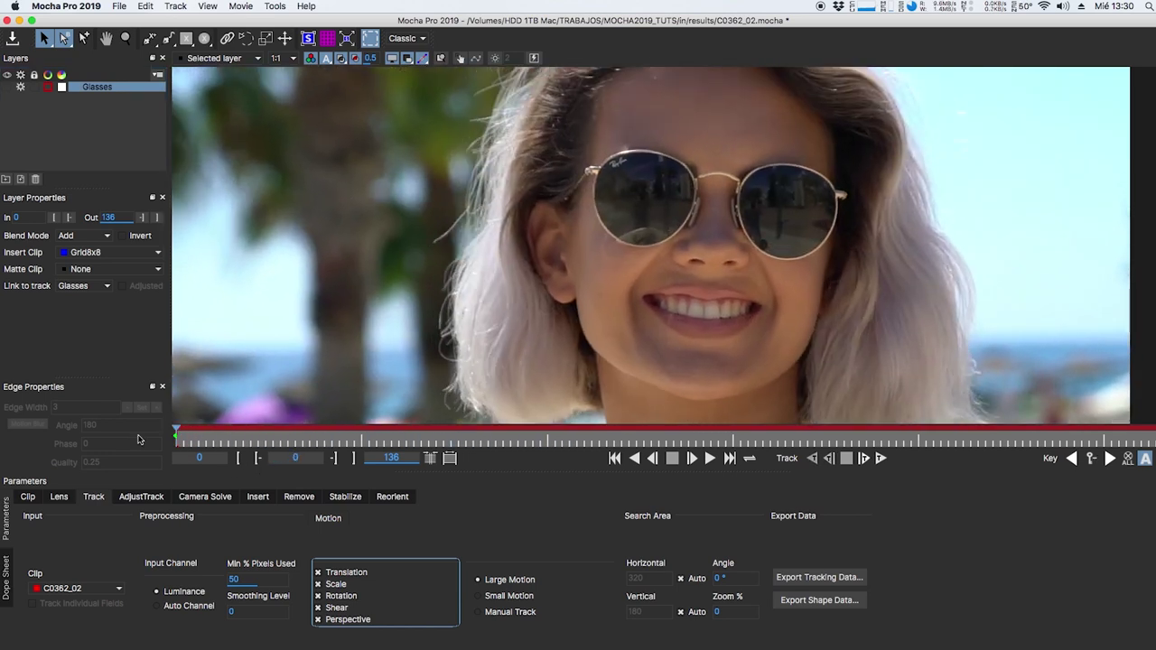
# Switch to the Essentials workspace to view its track motion options, then return to the Classic workspace
pyautogui.click(404, 38)
pyautogui.click(392, 54)
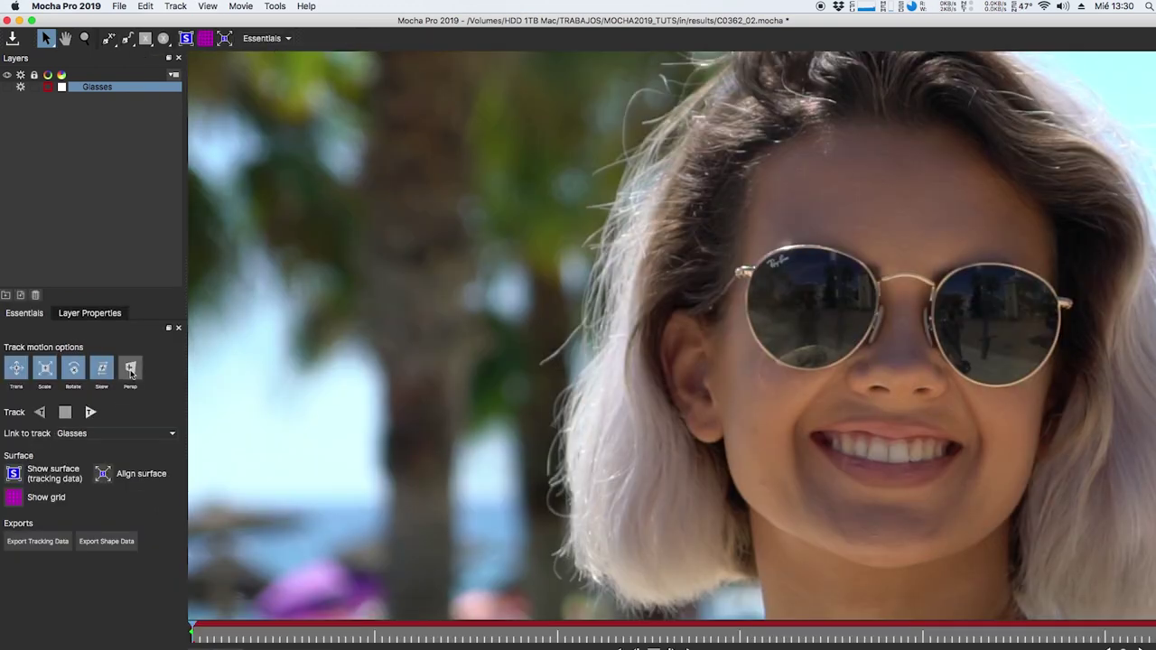
pyautogui.press('x')
pyautogui.moveTo(846, 355); pyautogui.dragTo(710, 327)
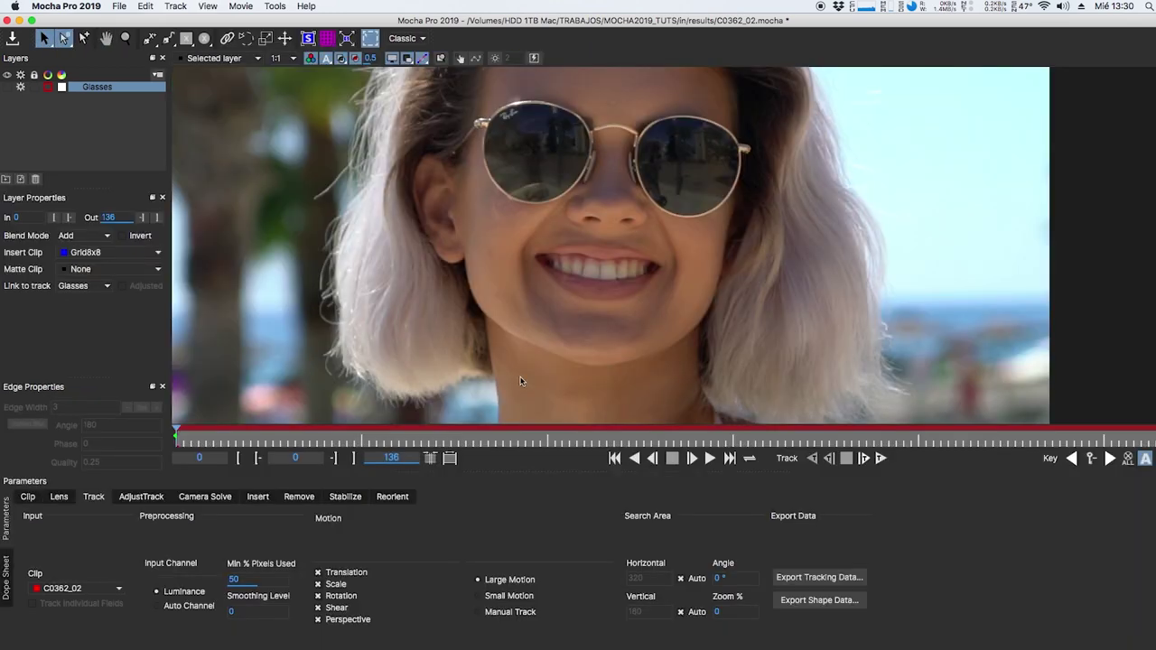
pyautogui.scroll(-3, 587, 343)
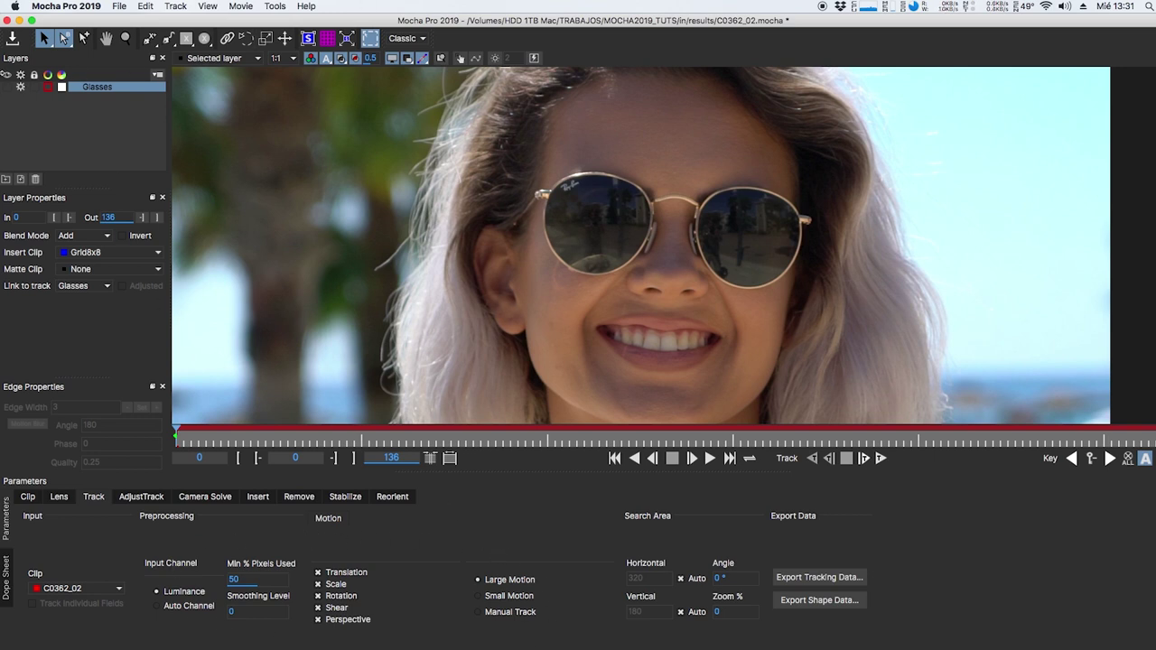
# Show the Glasses layer with its grid and planar surface, and adjust the surface's right corners around the glasses
pyautogui.click(8, 86)
pyautogui.click(328, 38)
pyautogui.click(309, 42)
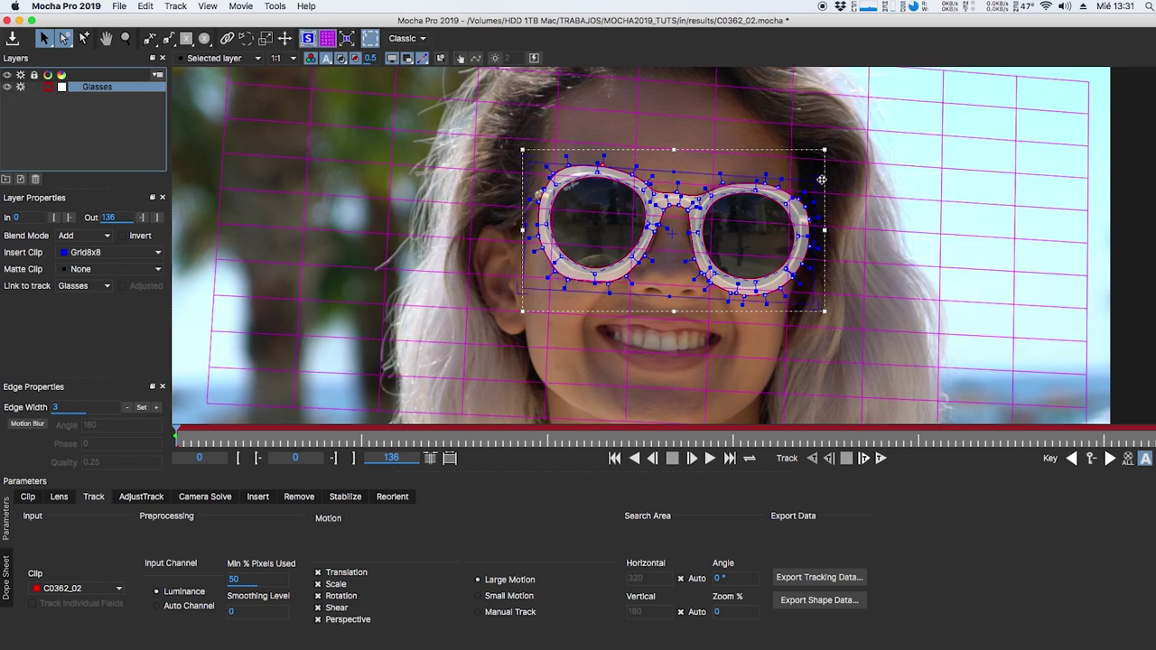
pyautogui.moveTo(819, 178); pyautogui.dragTo(817, 171)
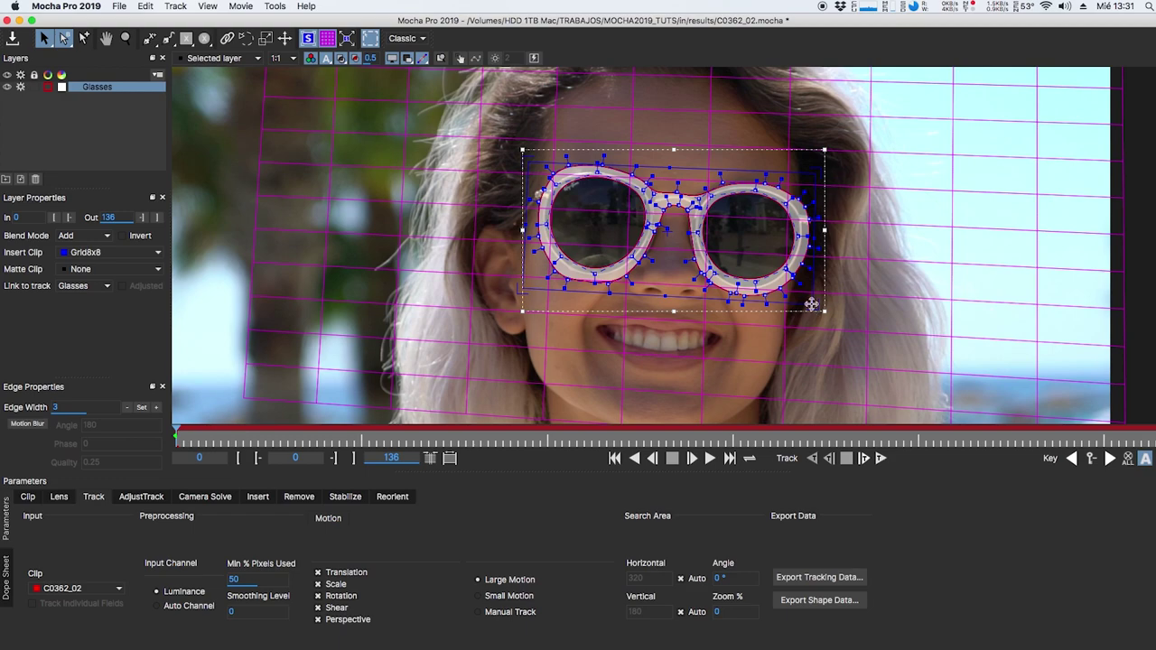
# Track the Glasses layer forward through frame 136 and scrub back to frame 5
pyautogui.click(880, 458)
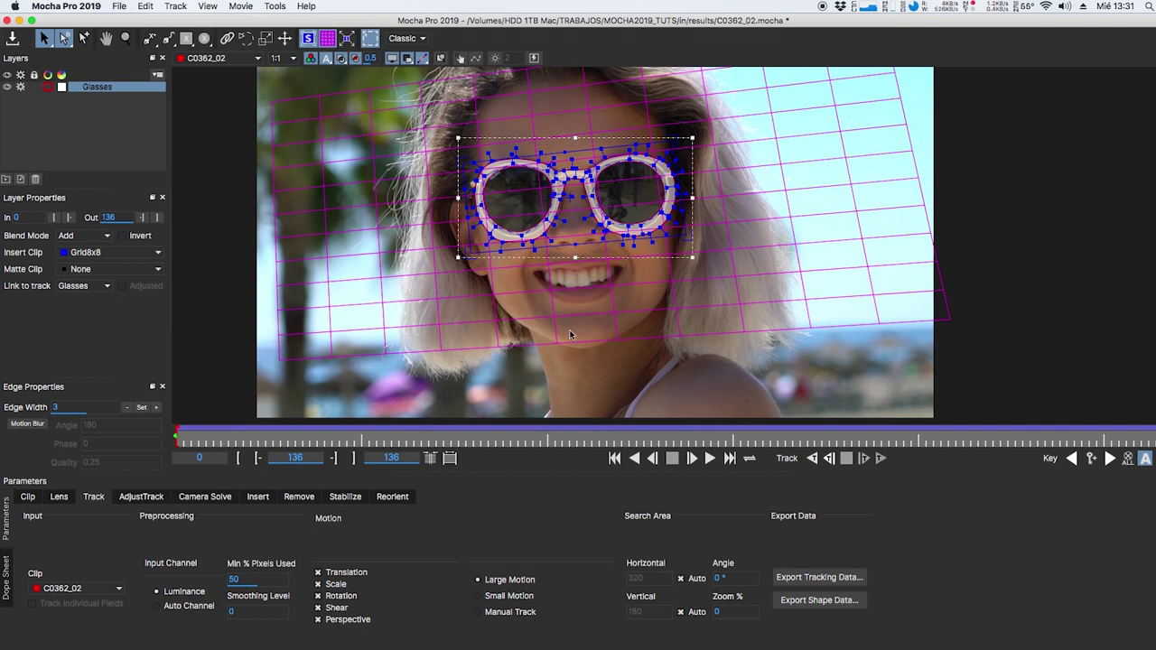
pyautogui.moveTo(591, 437); pyautogui.dragTo(213, 435)
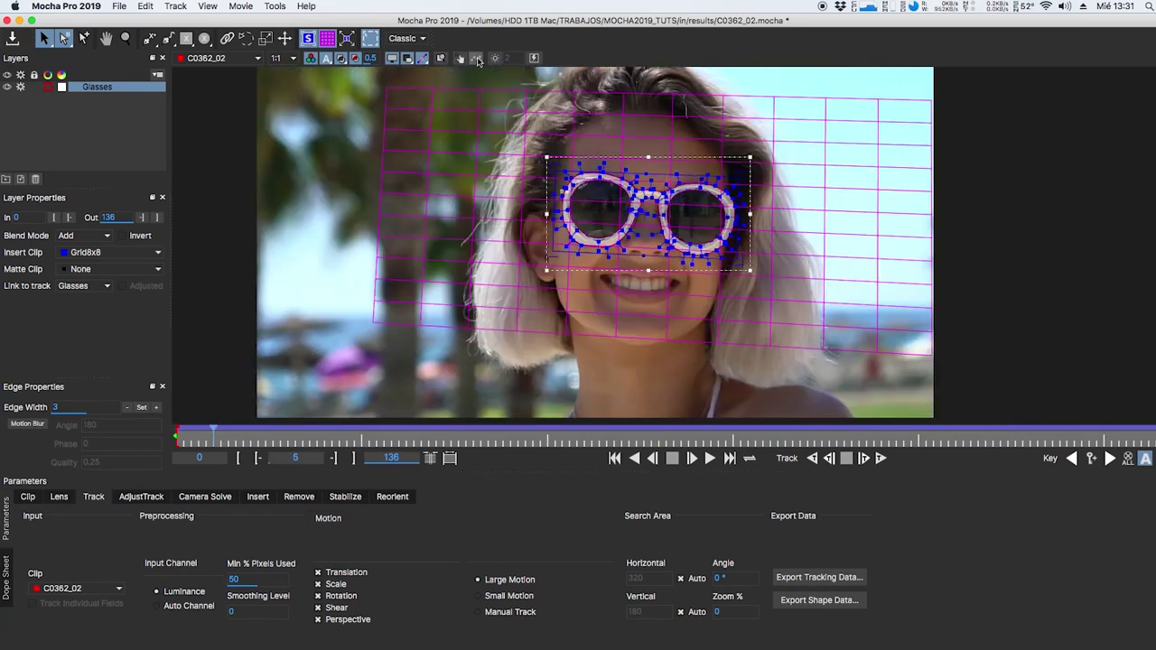
# Display the planar surface's trajectories, scrub to frame 14 to examine them, and turn them off again
pyautogui.click(476, 58)
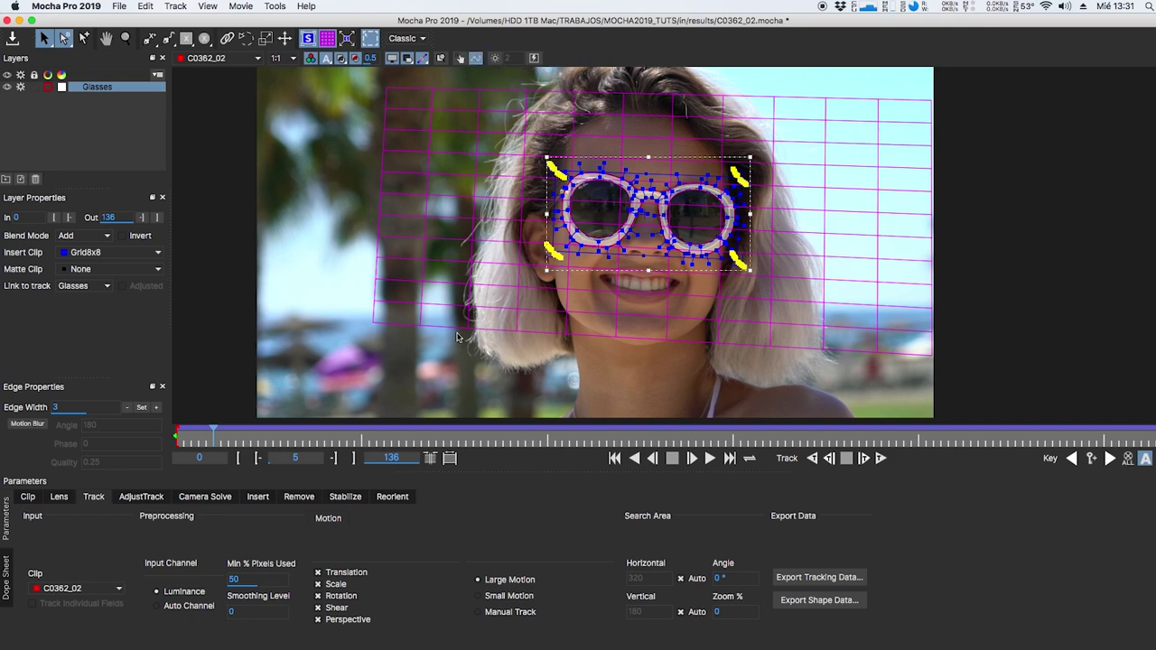
pyautogui.moveTo(218, 440); pyautogui.dragTo(280, 435)
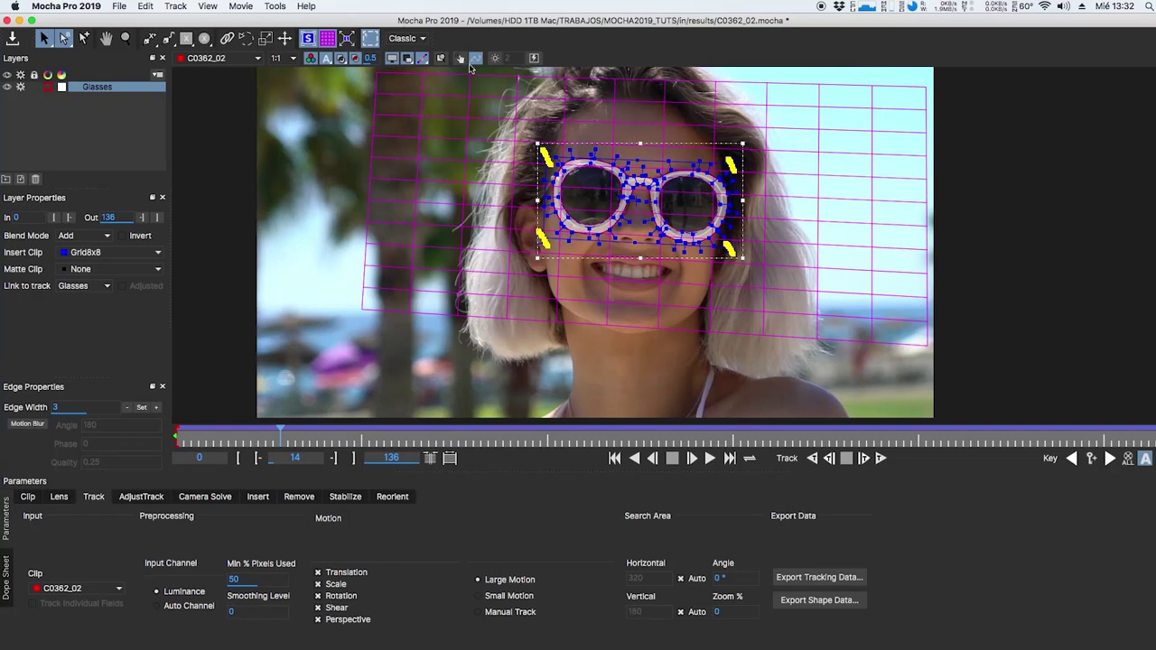
pyautogui.click(471, 59)
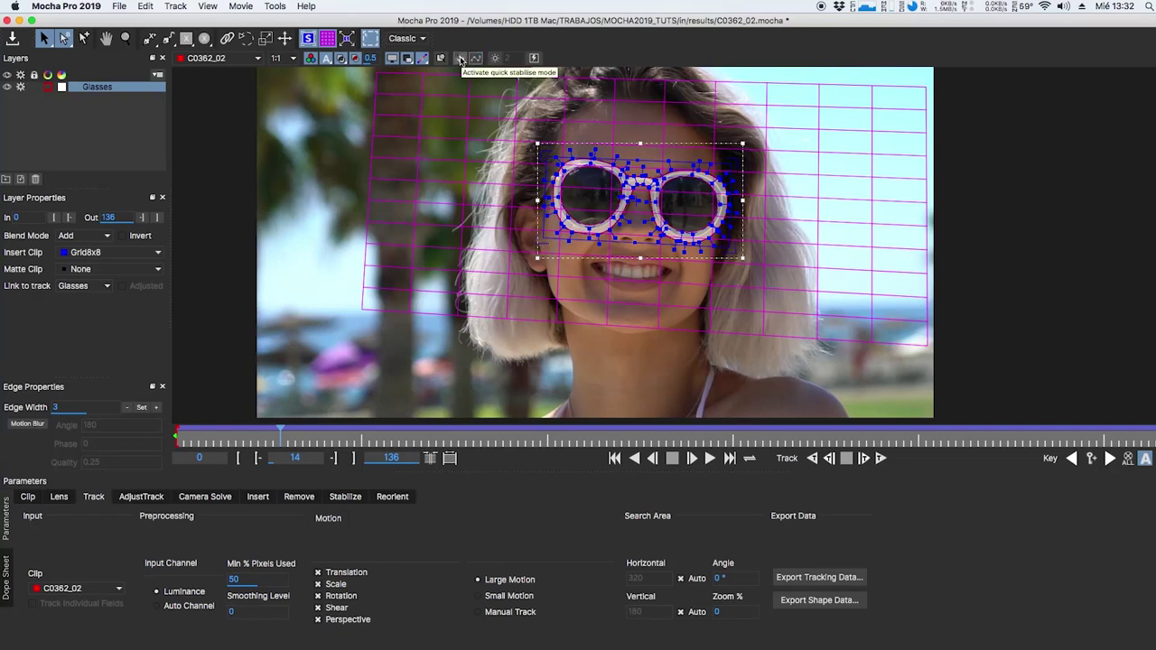
# Activate quick stabilise, play the clip close up on the glasses to check the track, and deactivate it
pyautogui.press('z')
pyautogui.moveTo(698, 207); pyautogui.dragTo(691, 52)
pyautogui.moveTo(606, 196); pyautogui.dragTo(540, 119)
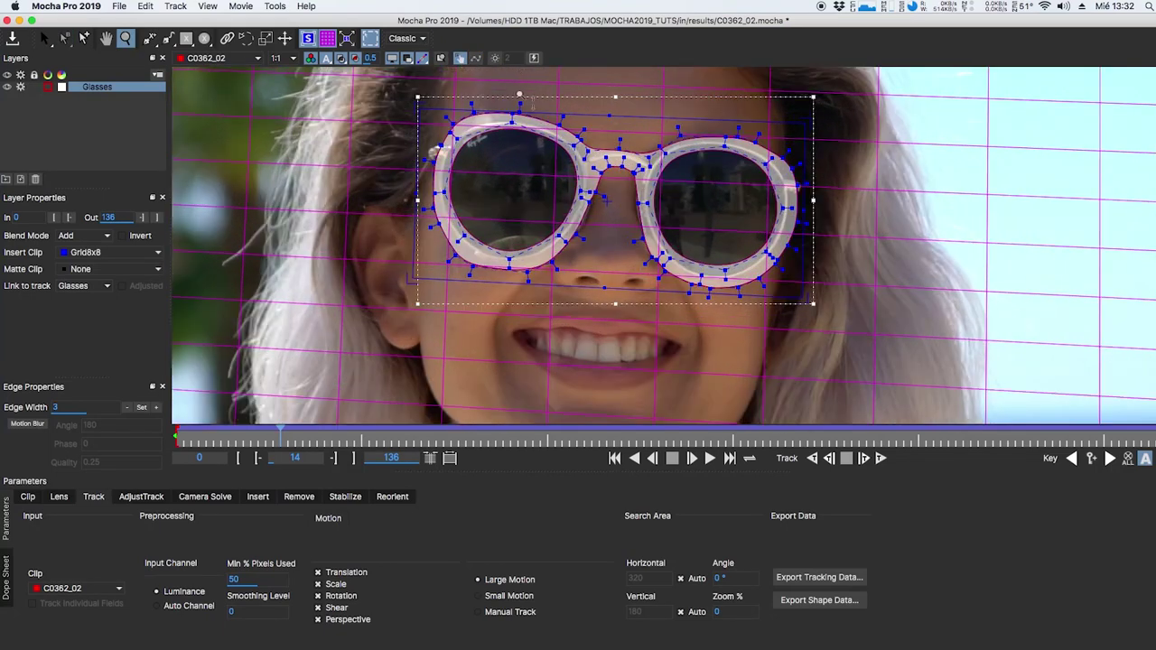
pyautogui.press('x')
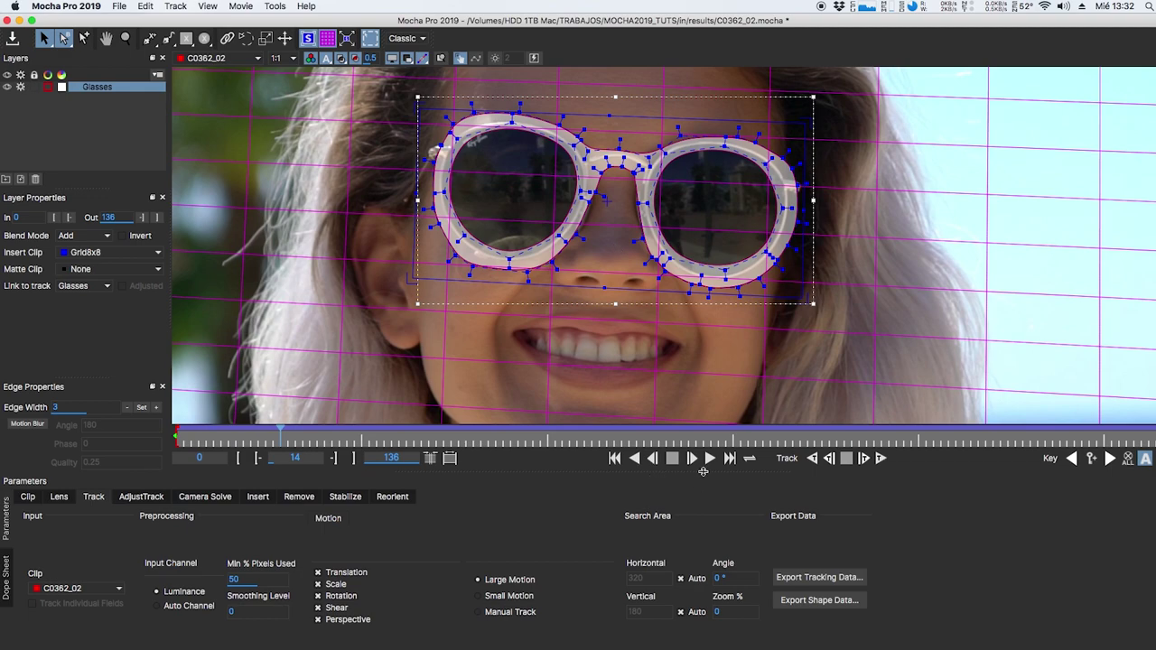
pyautogui.click(712, 458)
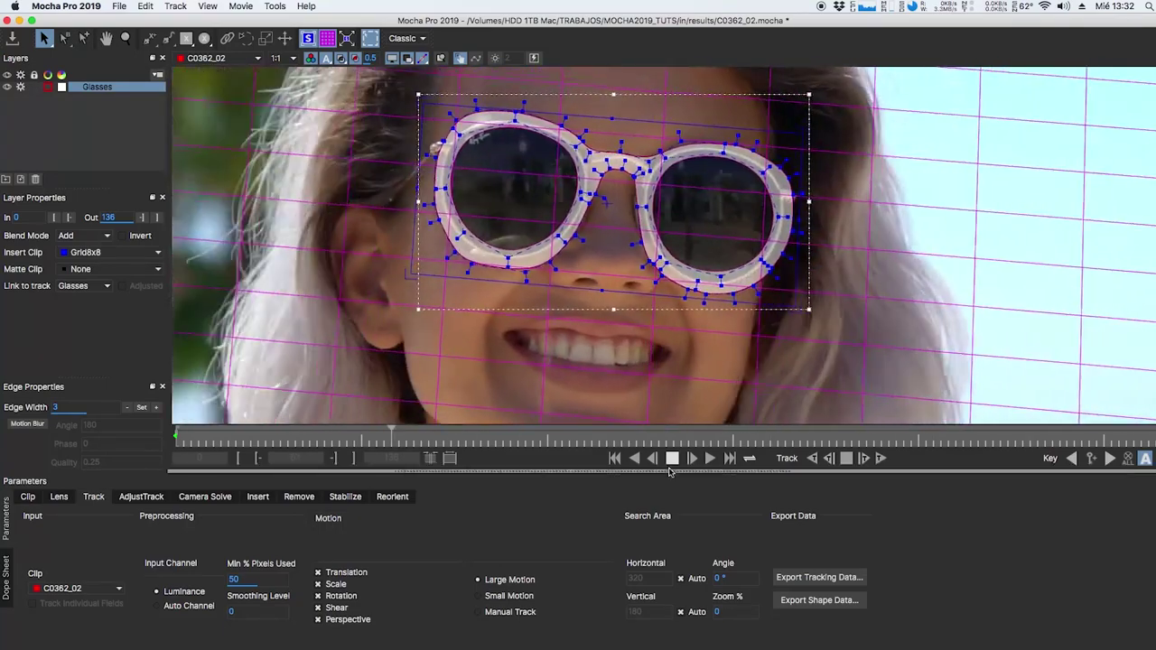
pyautogui.click(671, 459)
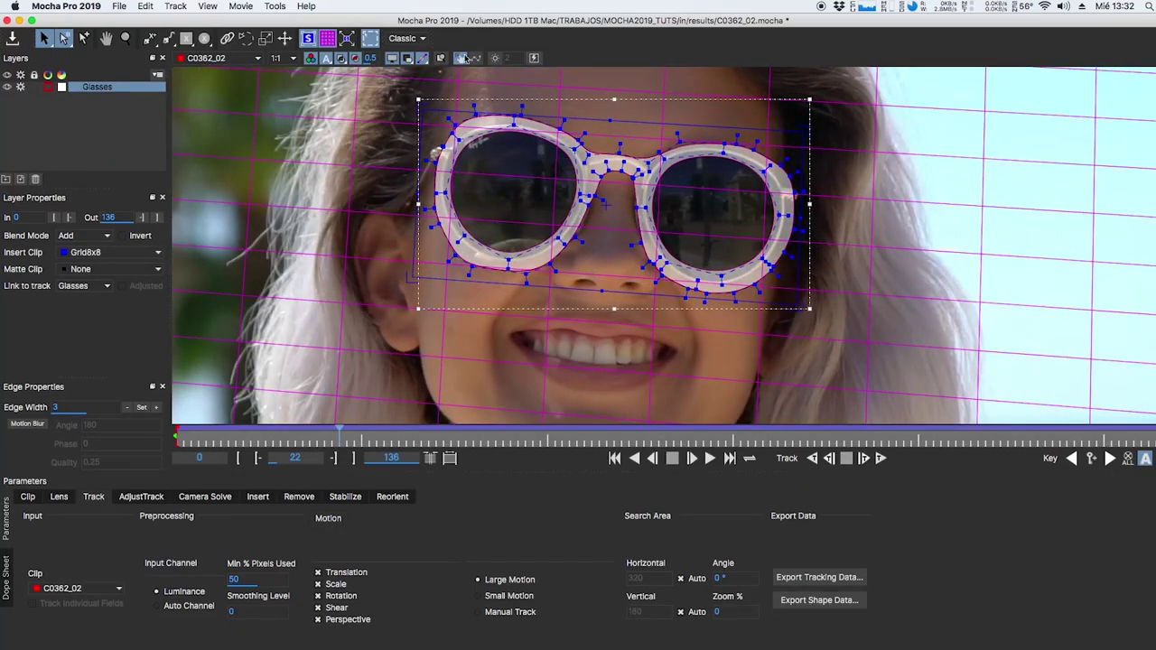
pyautogui.press('z')
pyautogui.moveTo(689, 225); pyautogui.dragTo(621, 346)
pyautogui.press('z')
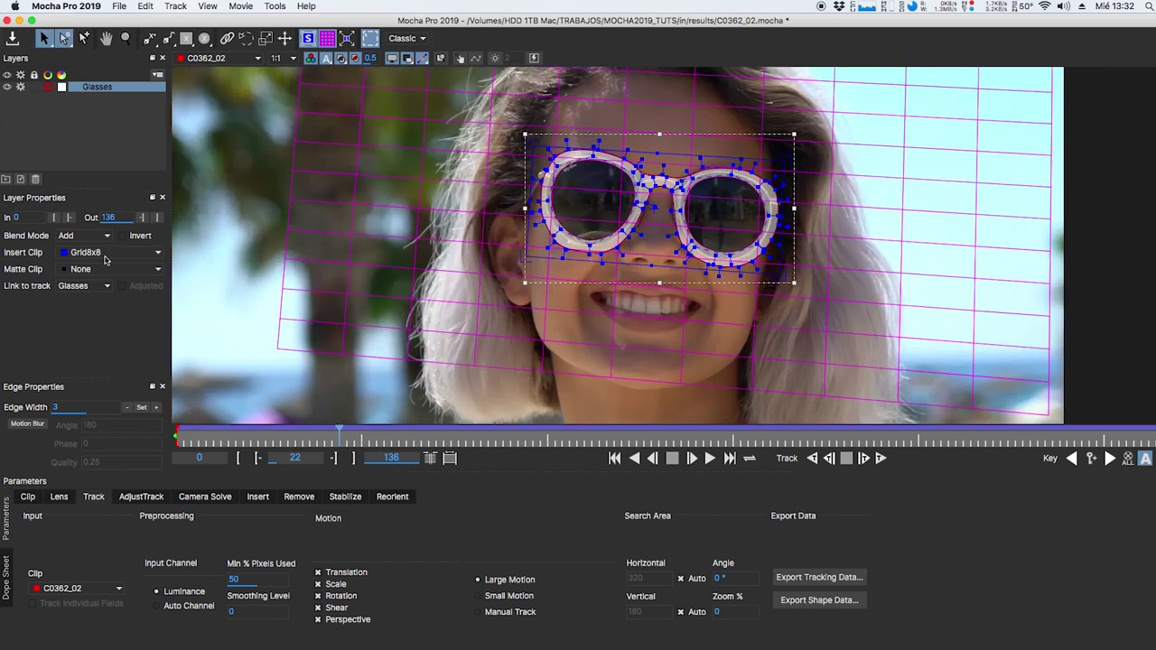
# Preview the Grid8x8 insert on the planar surface and hide the grid and the spline overlays
pyautogui.click(533, 58)
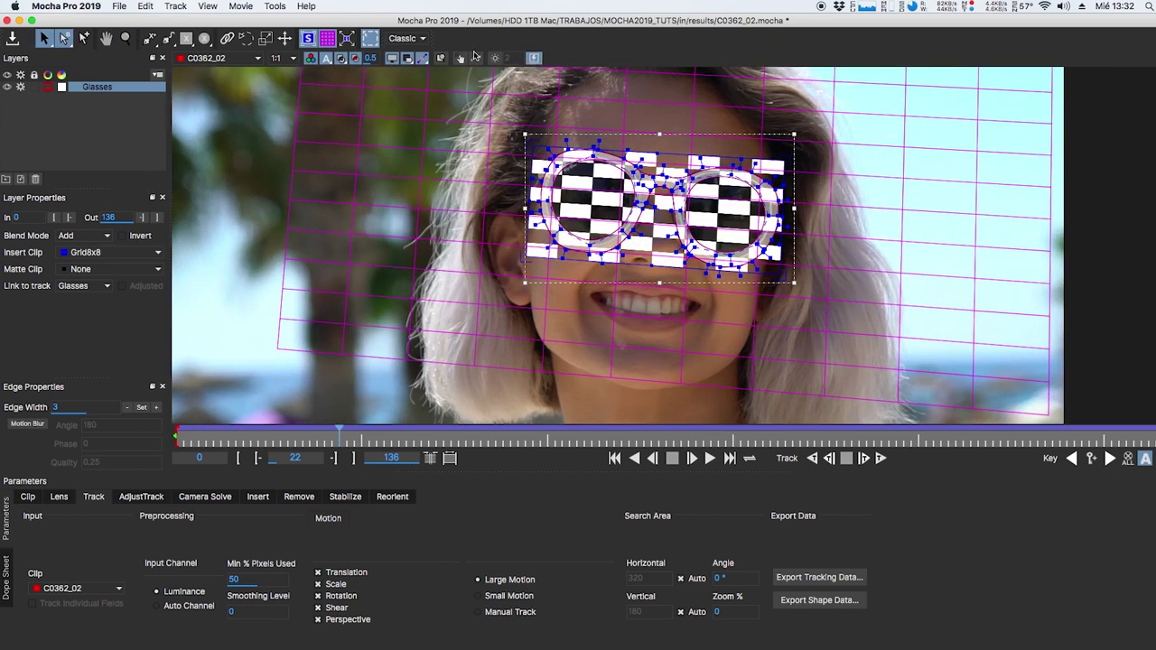
pyautogui.click(327, 38)
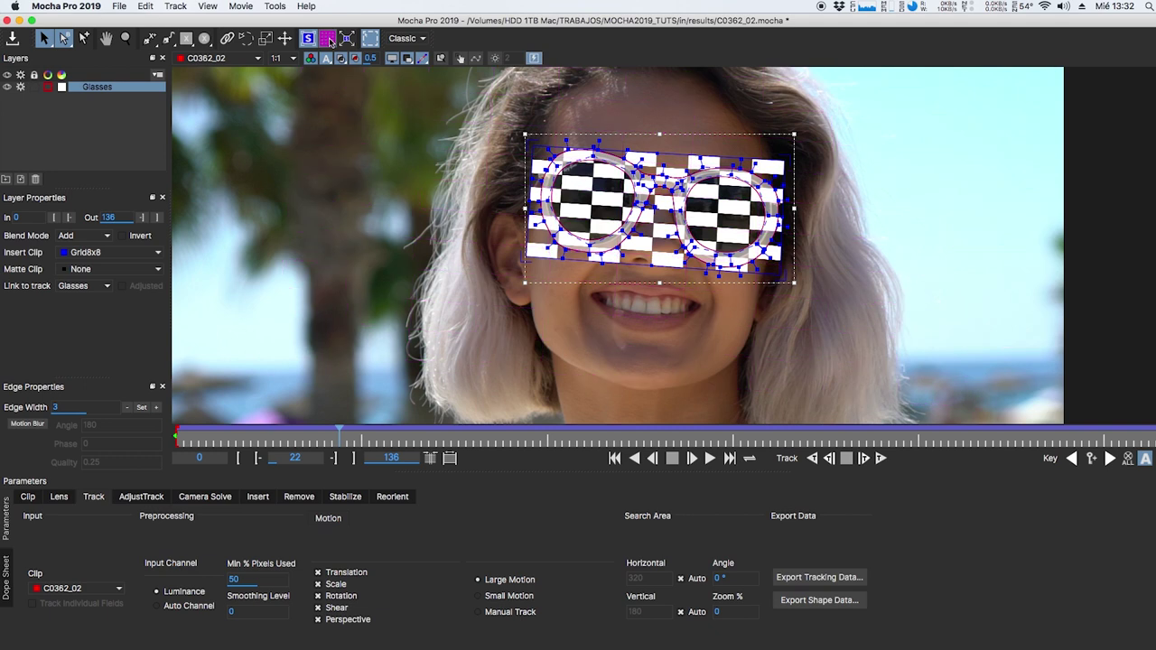
pyautogui.click(396, 58)
pyautogui.click(396, 59)
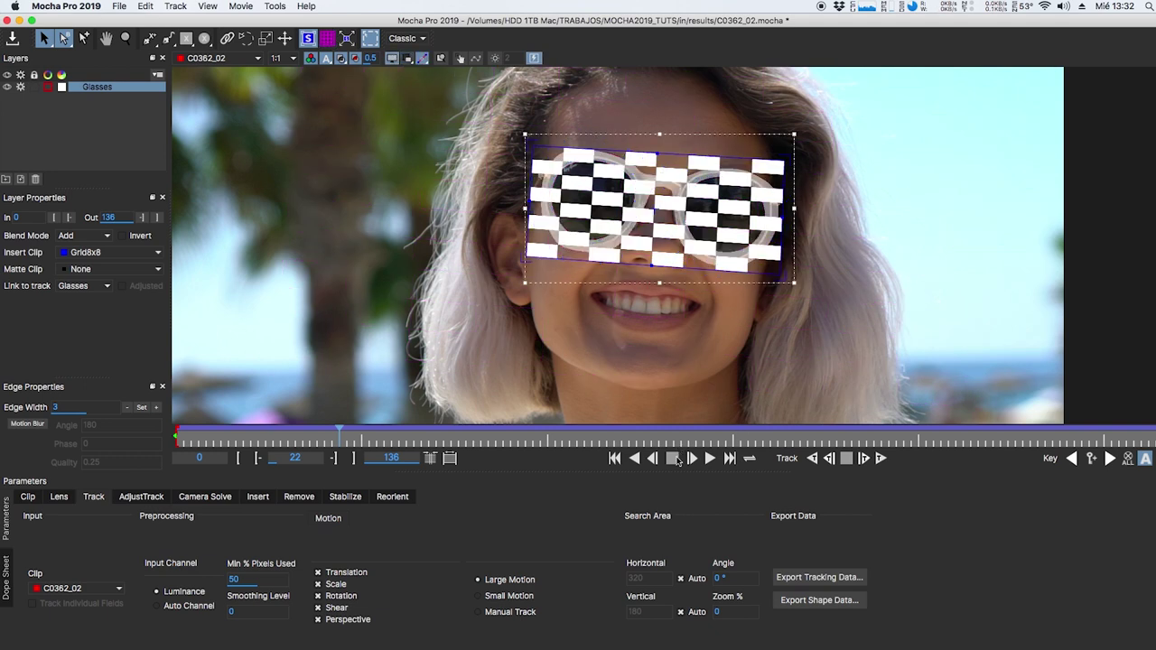
# Play the clip from the first frame to check how the insert follows the glasses, then turn off its preview
pyautogui.click(614, 458)
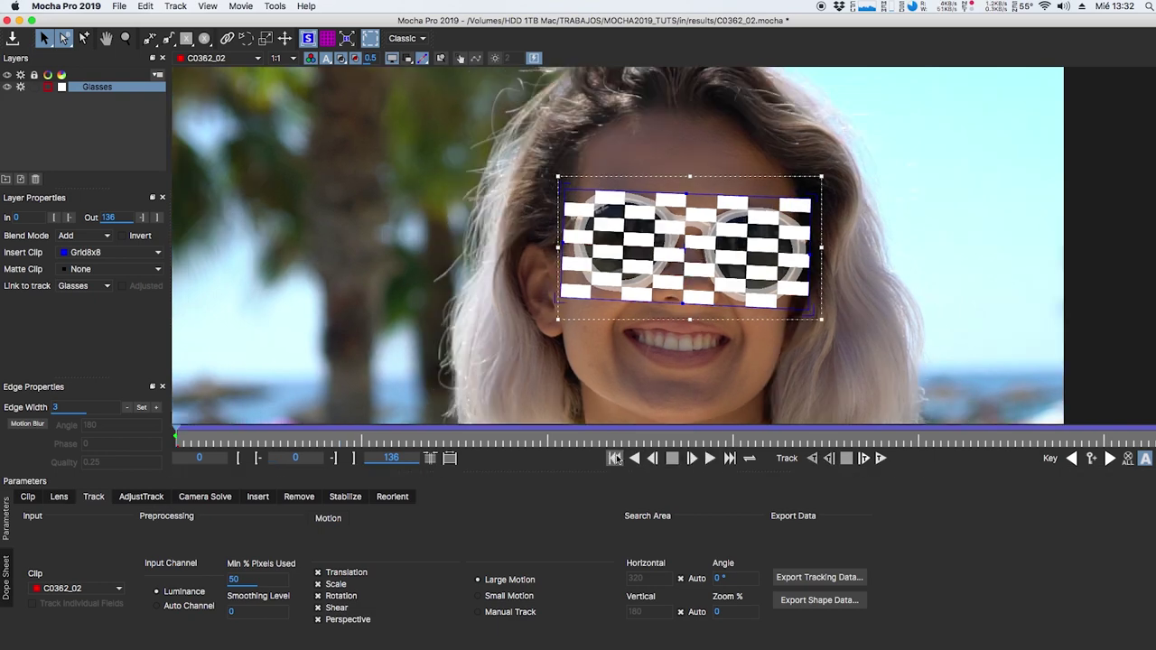
pyautogui.click(708, 458)
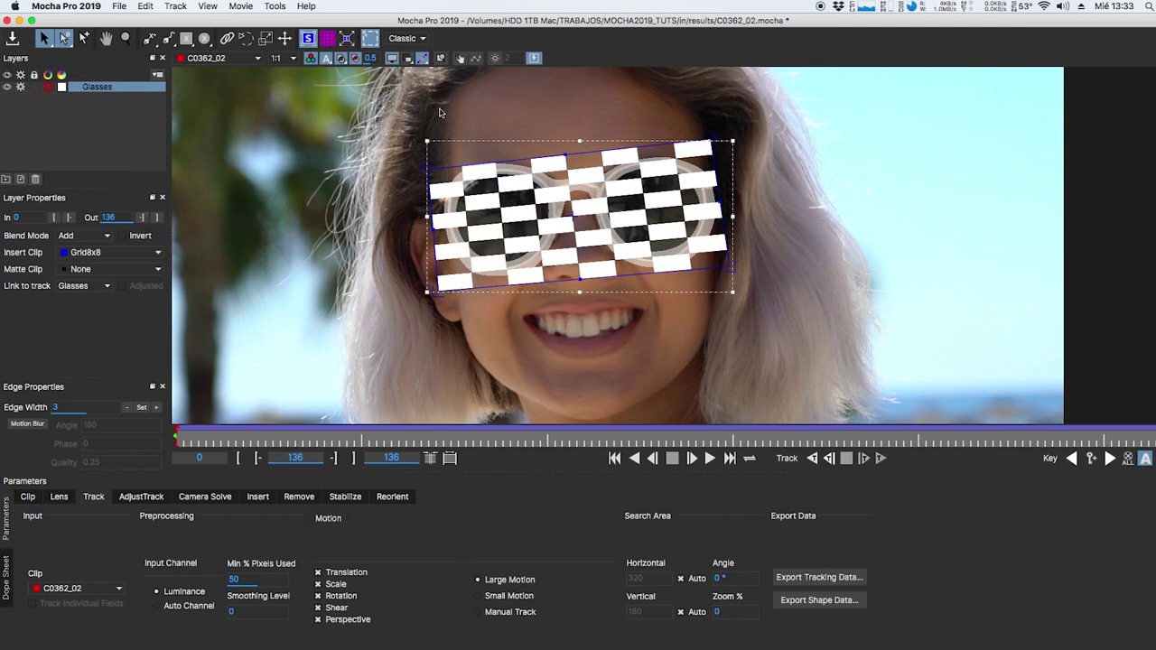
pyautogui.click(537, 57)
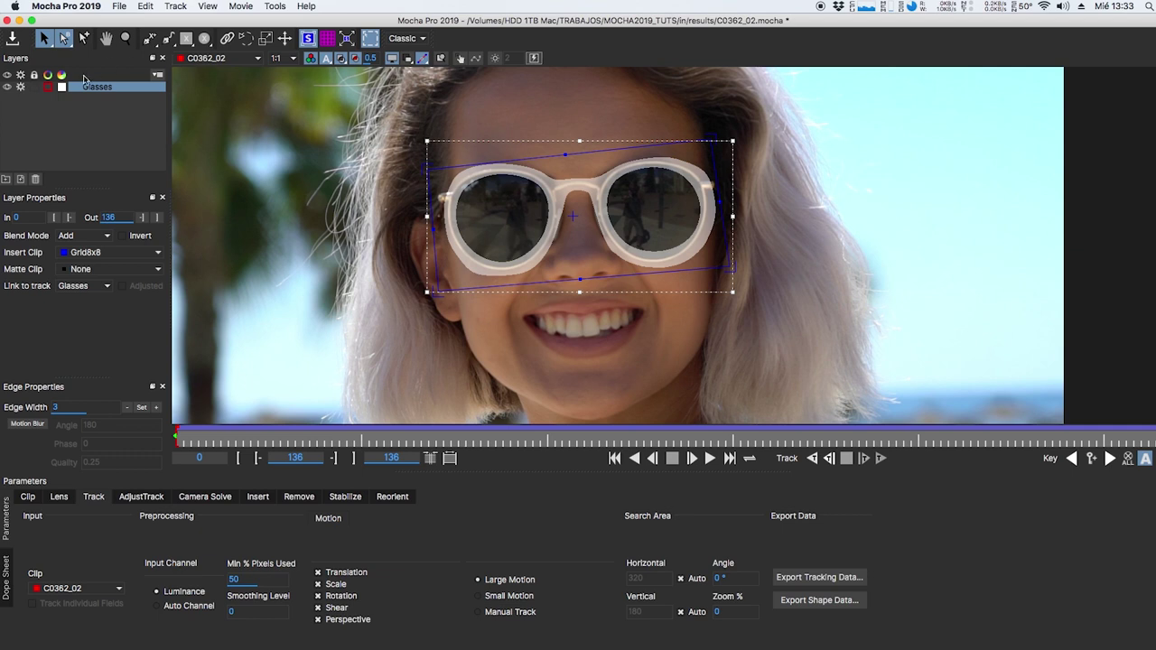
# Lock the Glasses layer, turn off its processing and hide it in the viewer
pyautogui.click(34, 86)
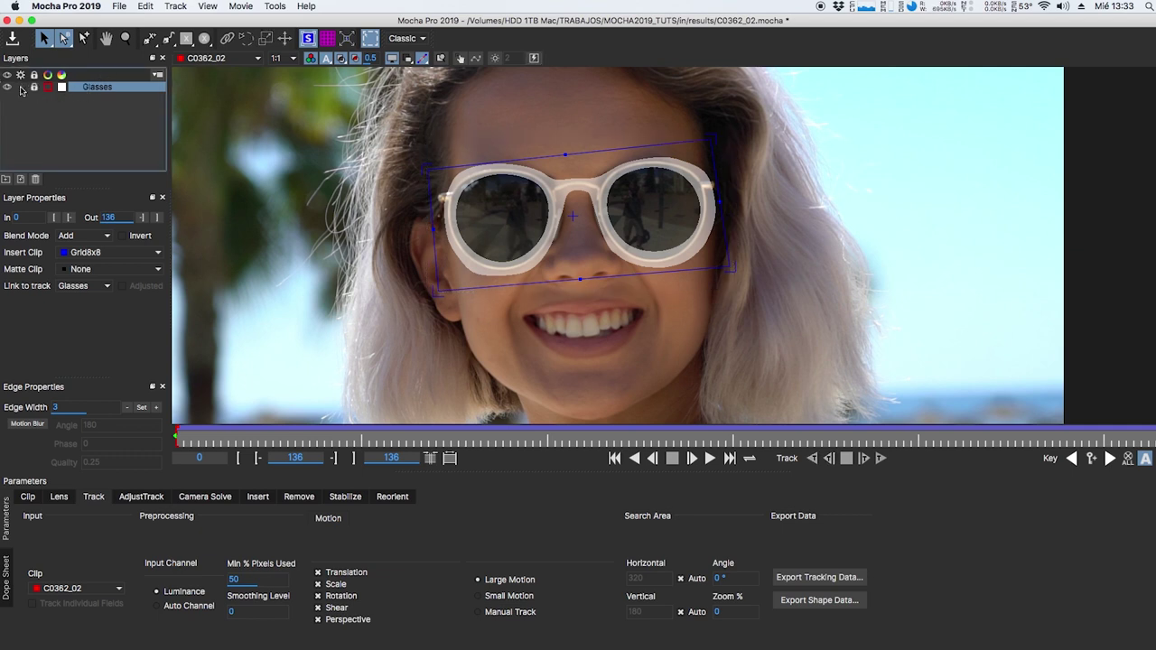
pyautogui.click(8, 87)
pyautogui.click(7, 87)
pyautogui.click(8, 86)
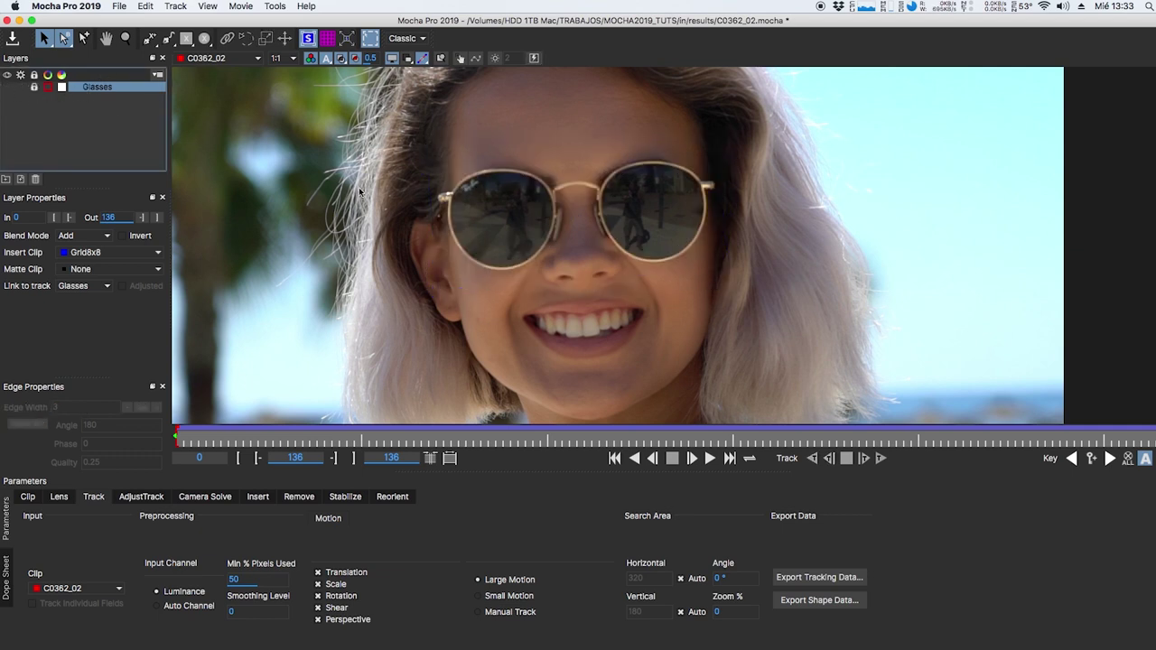
pyautogui.press('z')
pyautogui.moveTo(469, 256); pyautogui.dragTo(446, 5)
pyautogui.press('x')
pyautogui.moveTo(492, 124); pyautogui.dragTo(491, 170)
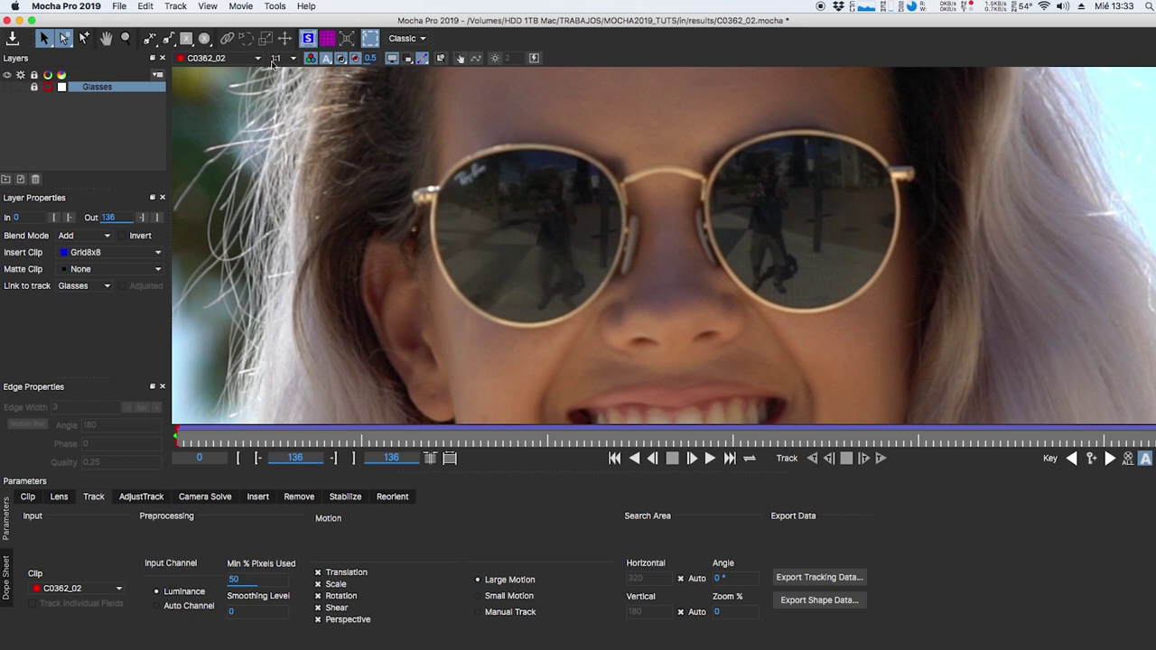
# Trace the subject's right lens with the Magnetic spline tool as a new layer and hide the planar surface
pyautogui.click(166, 40)
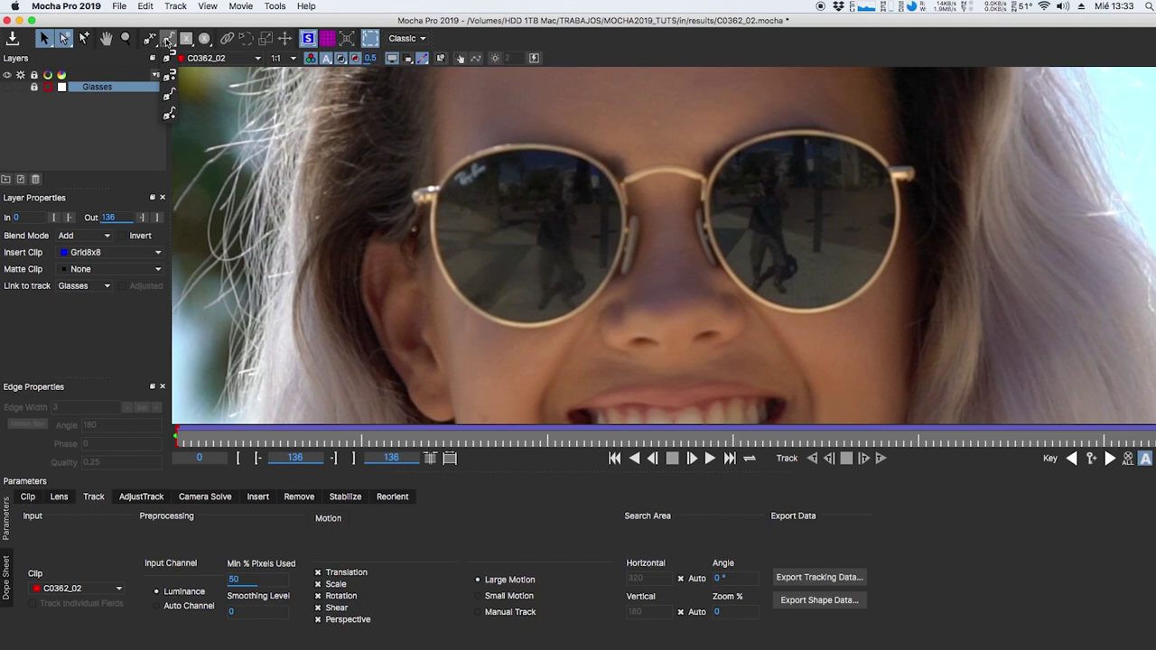
pyautogui.click(169, 75)
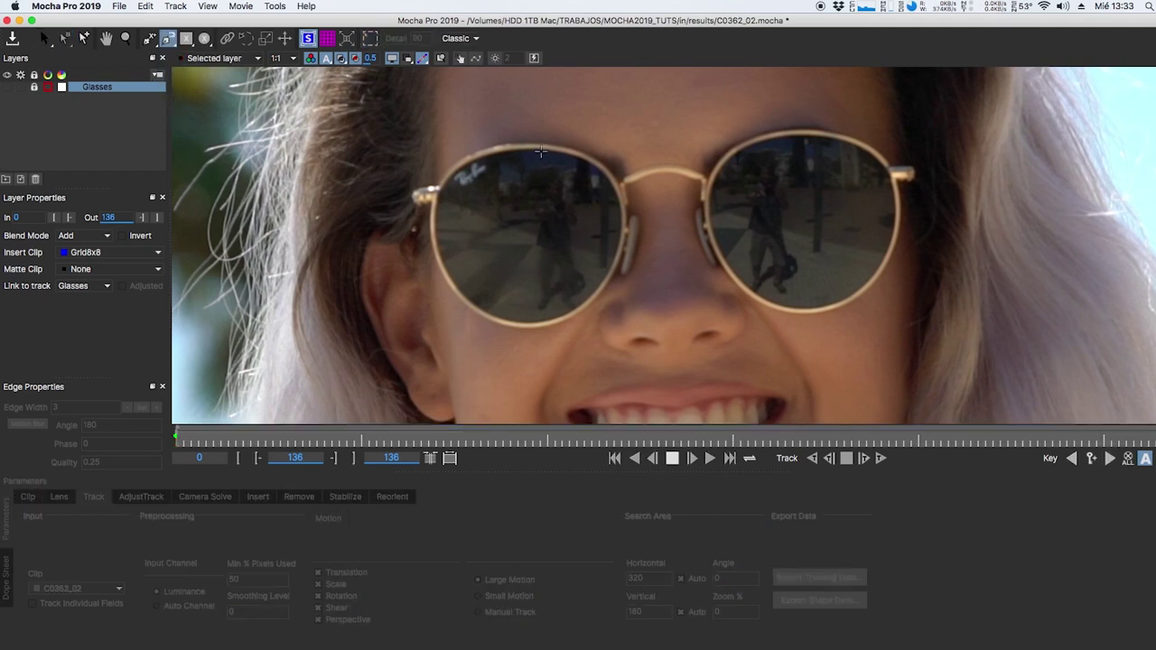
pyautogui.click(541, 150)
pyautogui.click(435, 214)
pyautogui.click(438, 242)
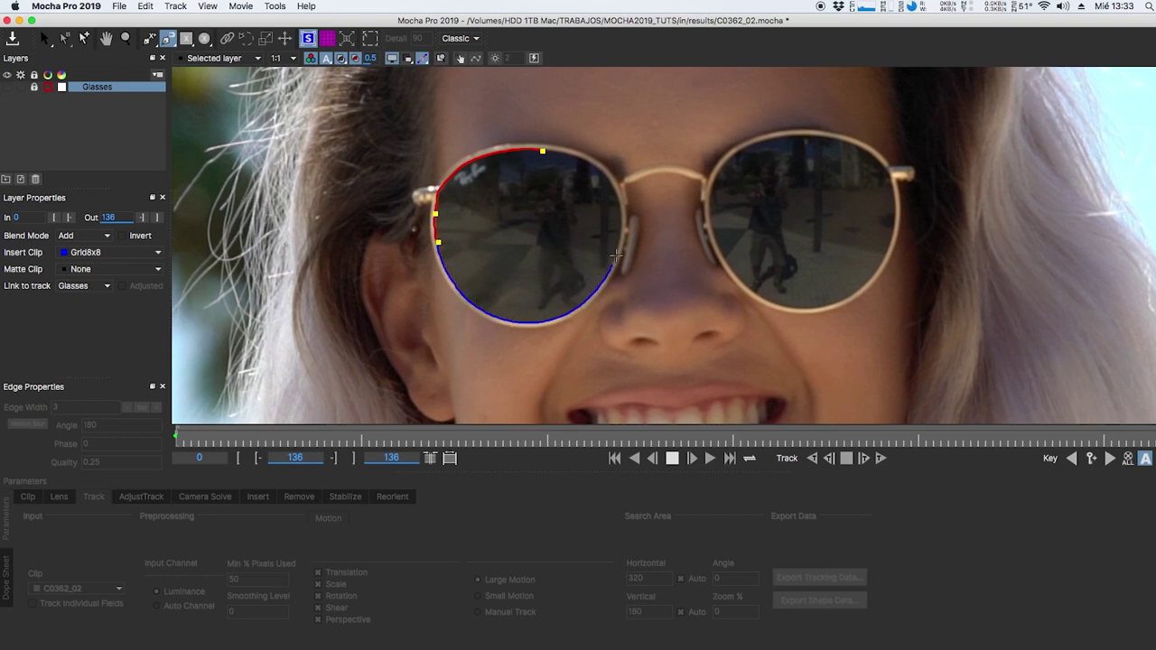
pyautogui.rightClick(621, 226)
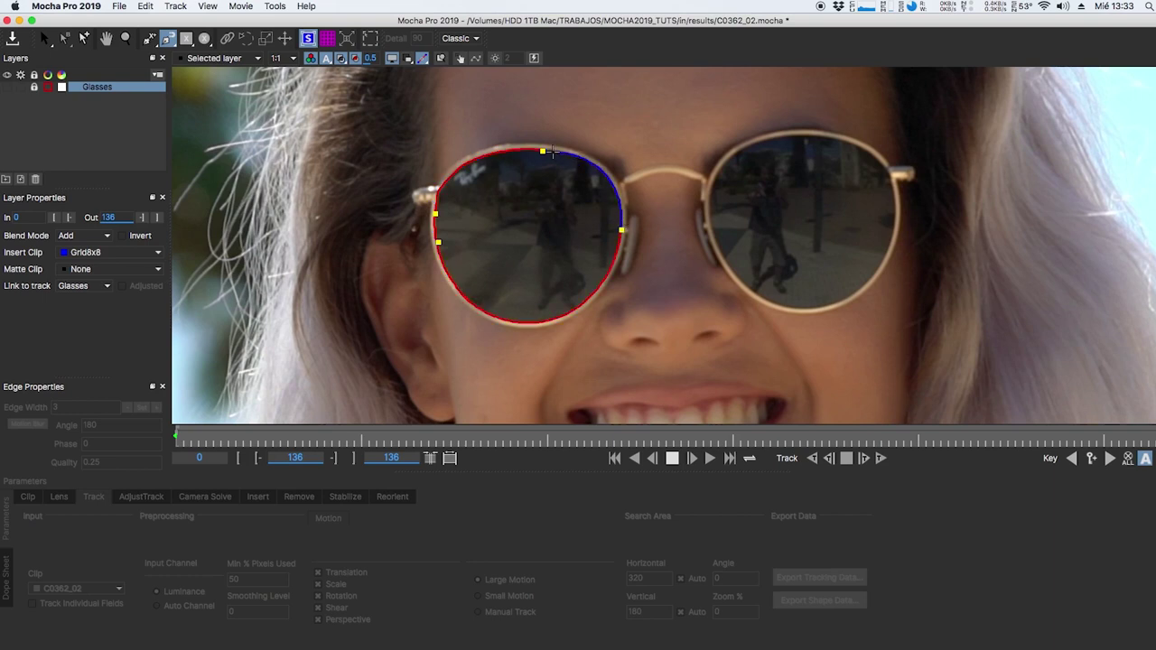
pyautogui.click(544, 151)
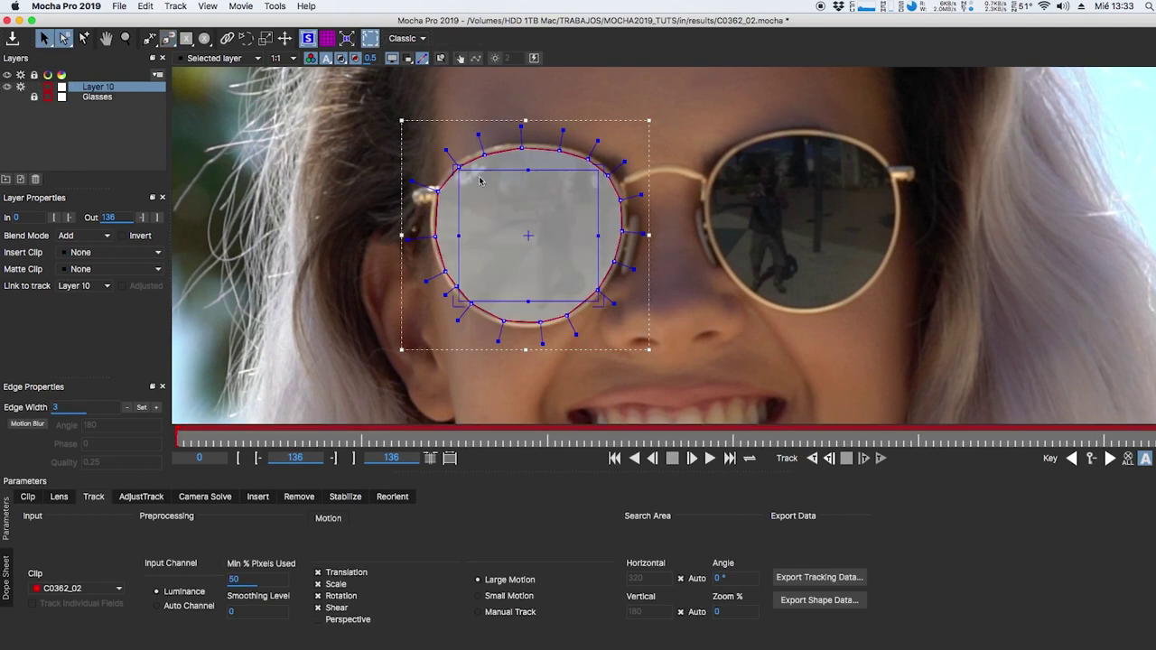
pyautogui.click(307, 38)
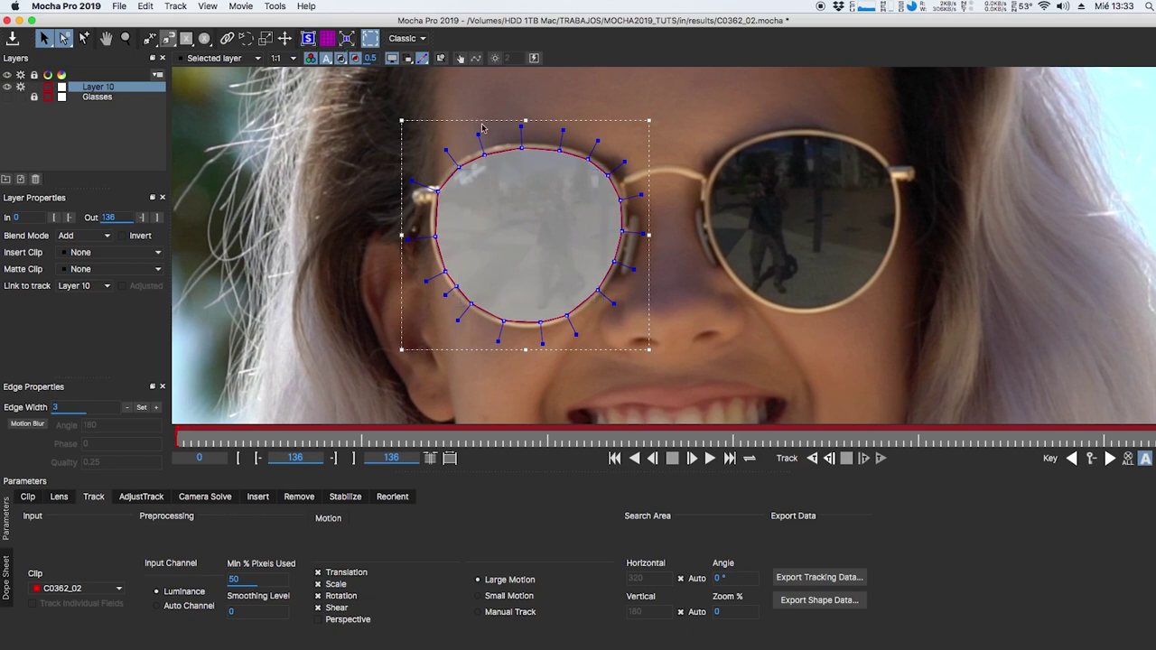
# Examine how closely the new spline follows the rim of the traced lens
pyautogui.moveTo(524, 120); pyautogui.dragTo(525, 124)
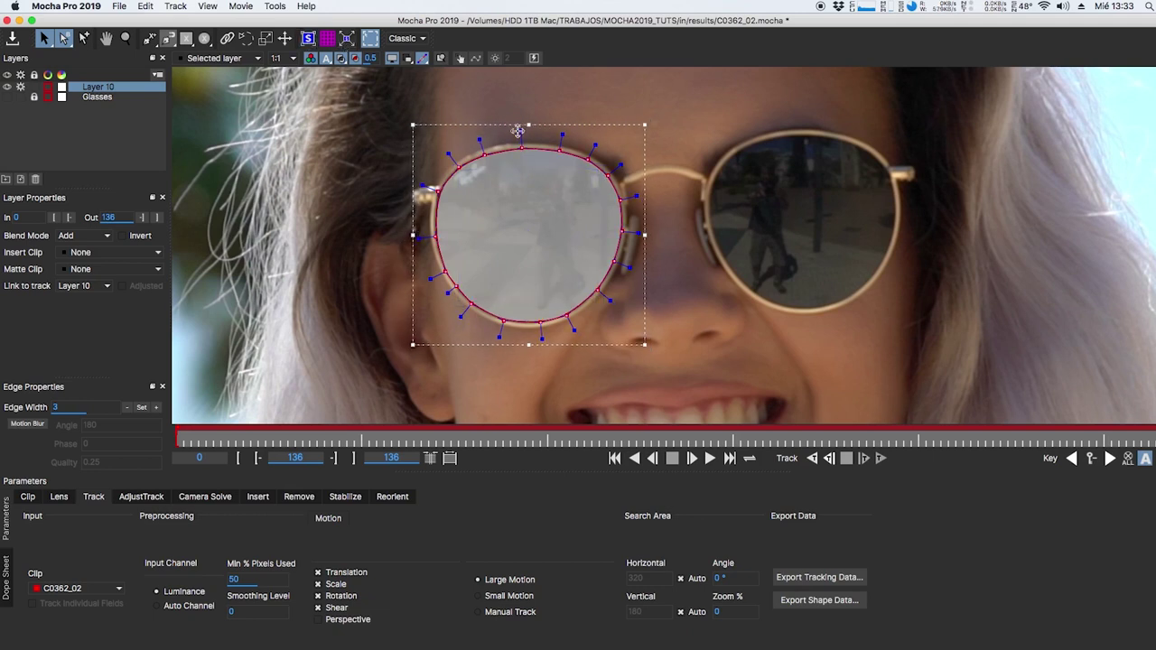
pyautogui.press('z')
pyautogui.moveTo(430, 242); pyautogui.dragTo(390, 103)
pyautogui.click(431, 151)
pyautogui.click(440, 148)
pyautogui.press('z')
pyautogui.moveTo(785, 129); pyautogui.dragTo(588, 196)
pyautogui.press('x')
pyautogui.click(614, 156)
pyautogui.click(526, 171)
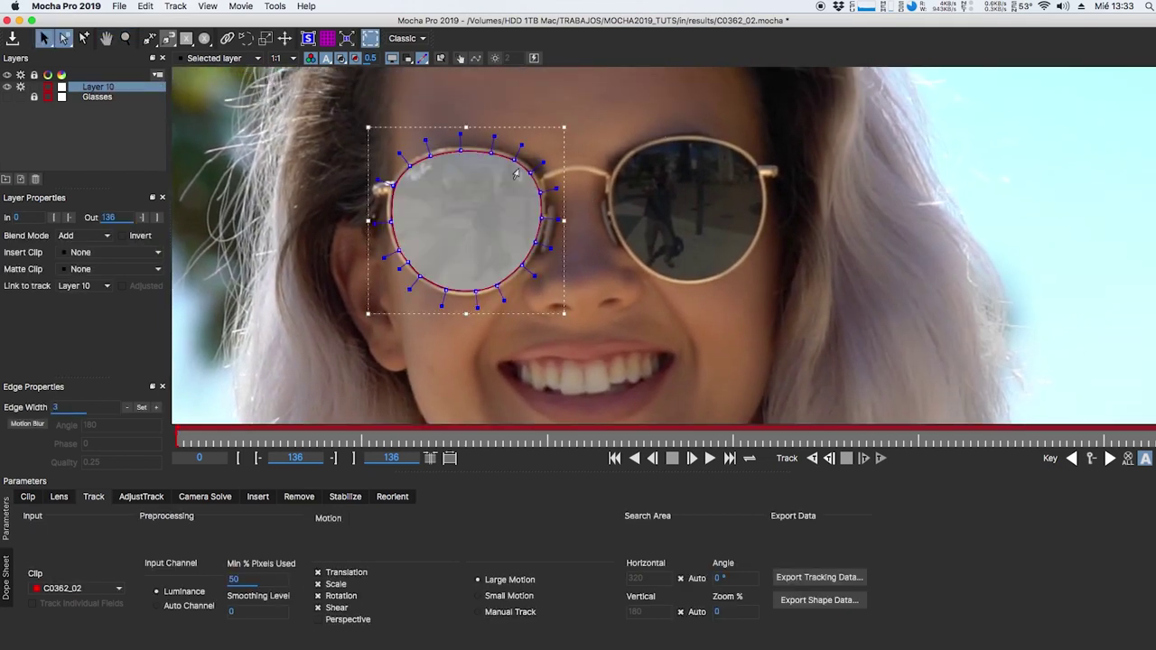
# Add an edge width of 3 to the lens spline and enable motion blur on its edge
pyautogui.press('z')
pyautogui.click(413, 206)
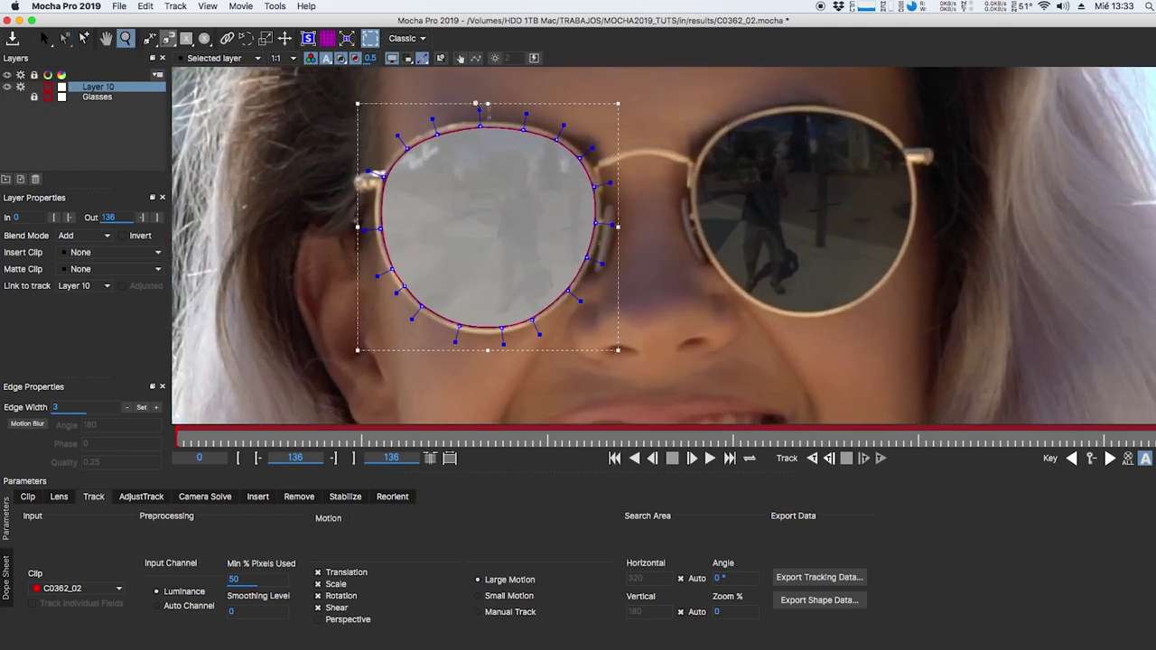
pyautogui.click(157, 409)
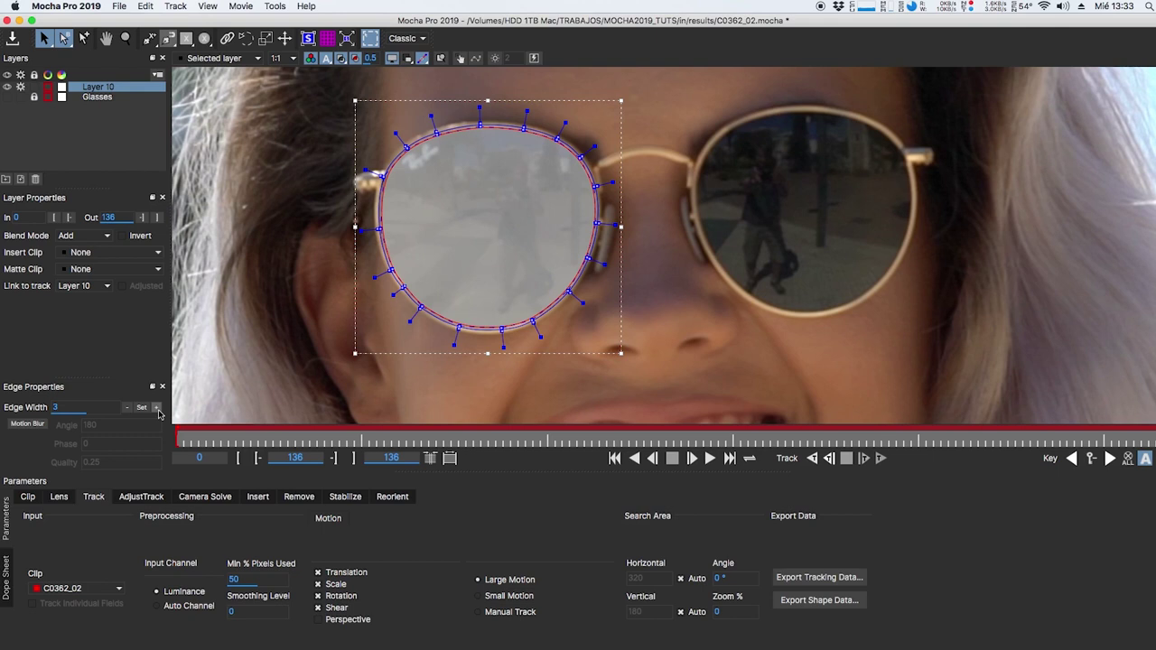
pyautogui.click(31, 425)
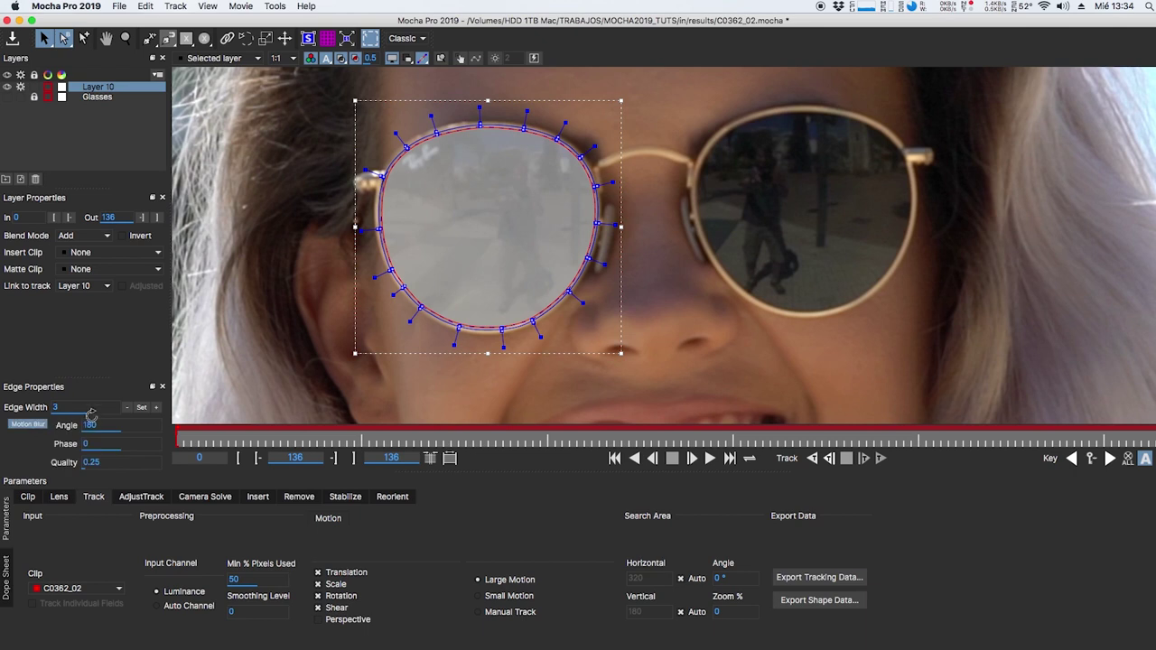
pyautogui.press('x')
pyautogui.moveTo(308, 315); pyautogui.dragTo(333, 326)
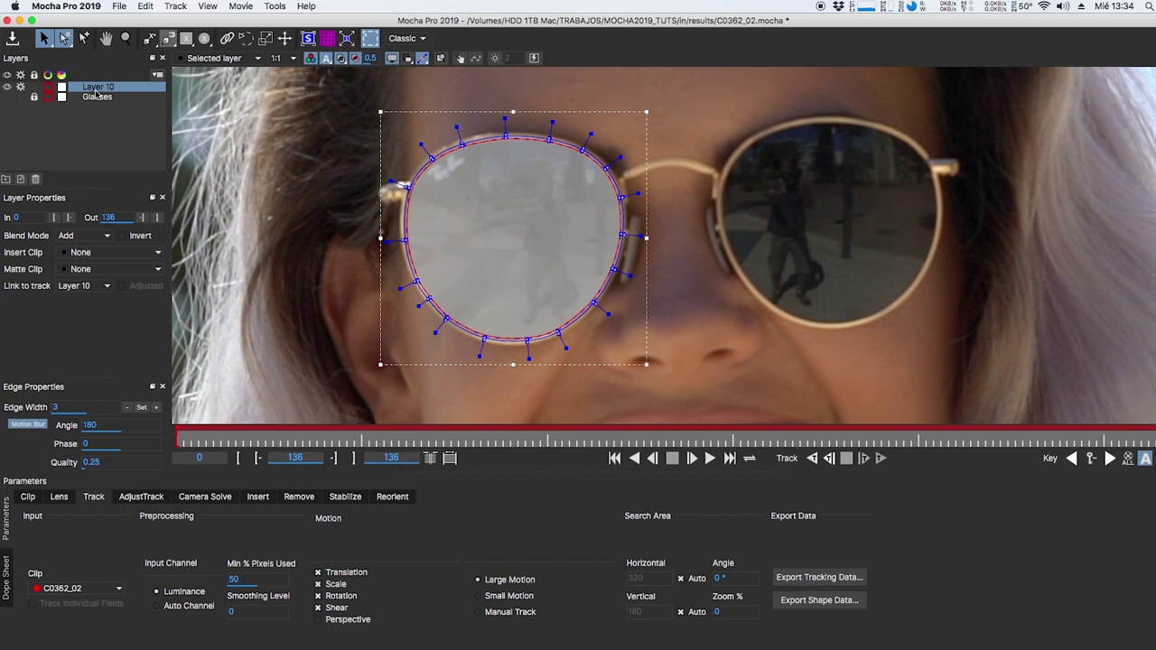
# Rename the new lens layer as Glass_01 and link it to the Glasses track
pyautogui.doubleClick(95, 89)
pyautogui.write('Glass 01')
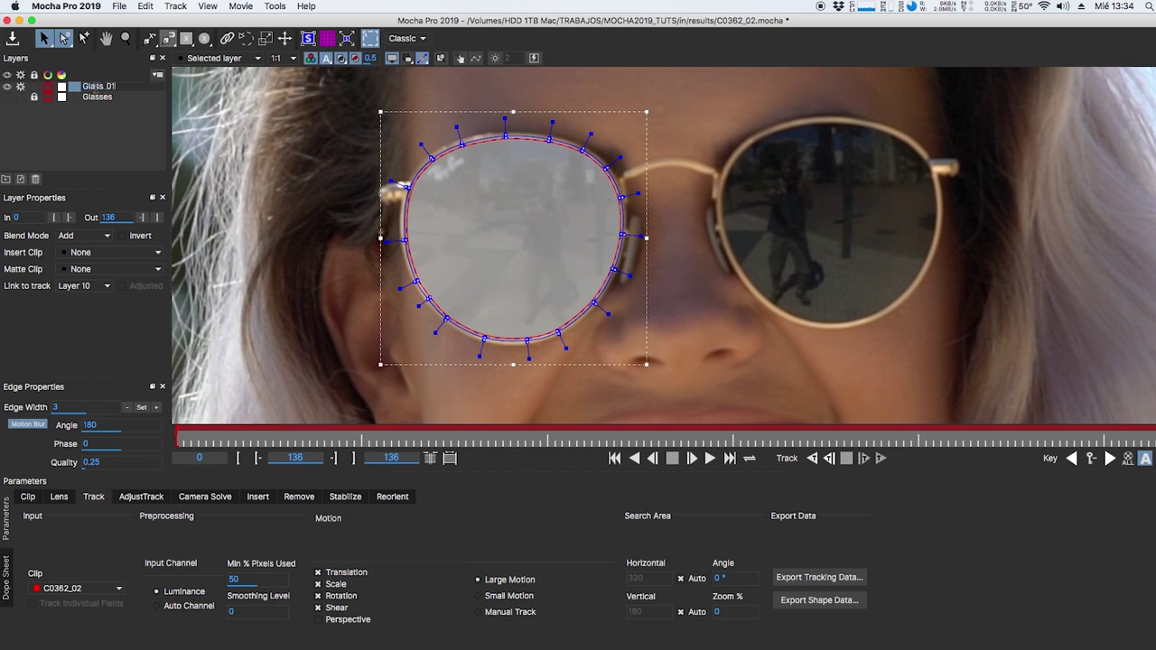
pyautogui.press('Return')
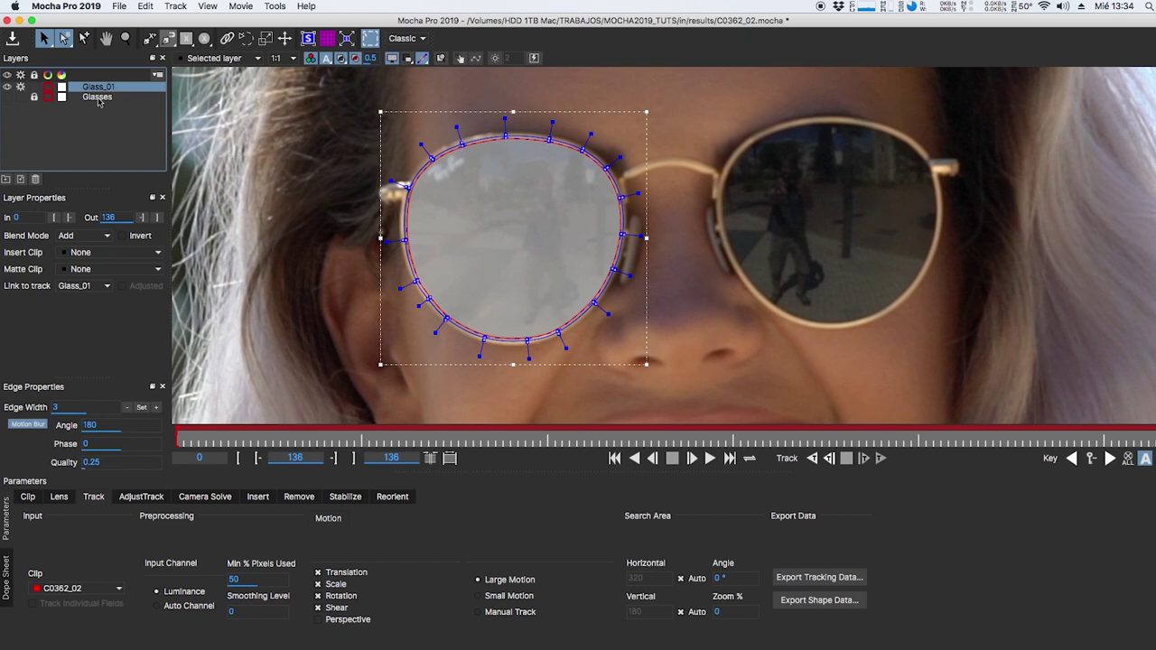
pyautogui.click(88, 287)
pyautogui.click(70, 320)
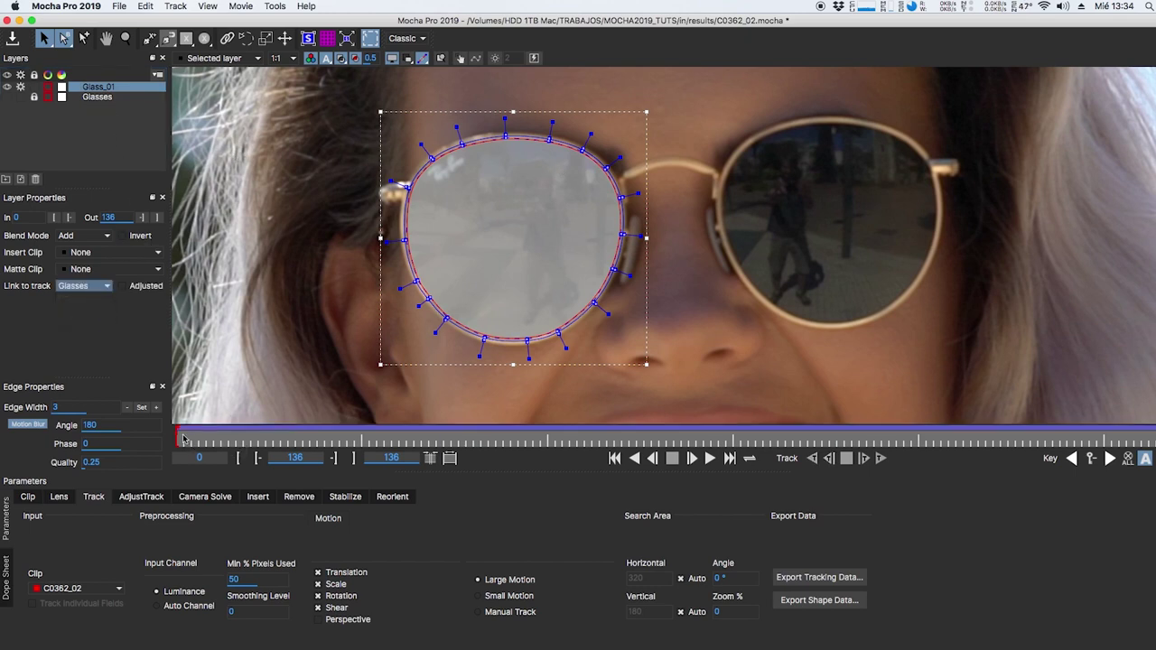
# Play the clip to check how the linked Glass_01 spline follows the lens, and stop playback
pyautogui.click(709, 459)
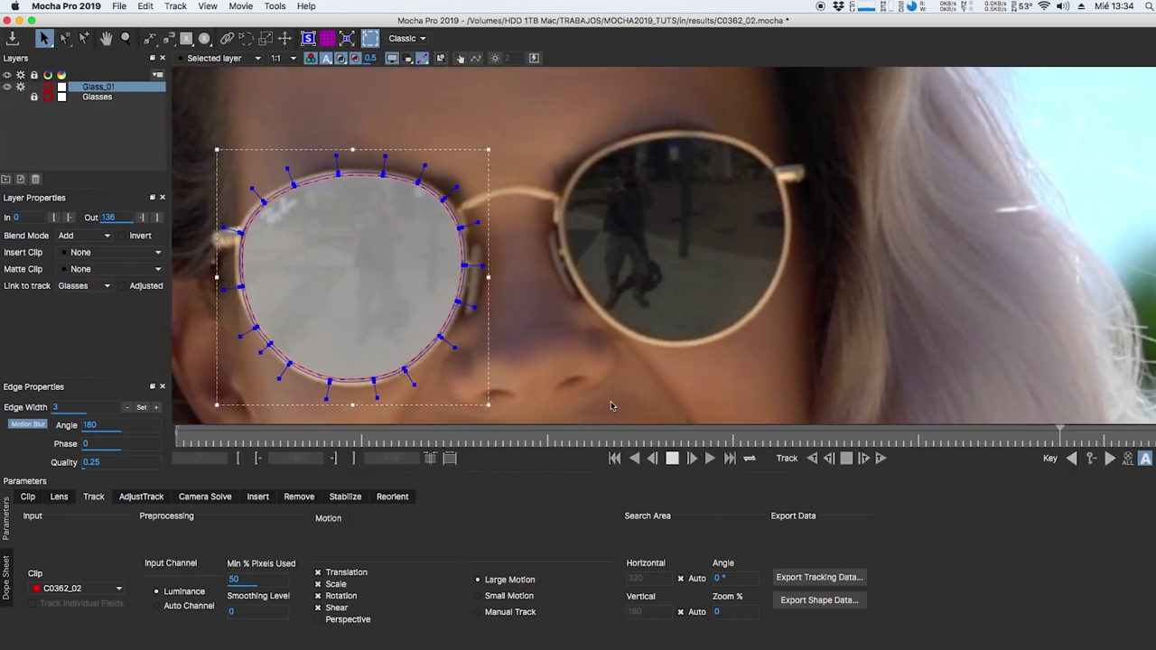
pyautogui.press('z')
pyautogui.moveTo(606, 297); pyautogui.dragTo(559, 329)
pyautogui.press('s')
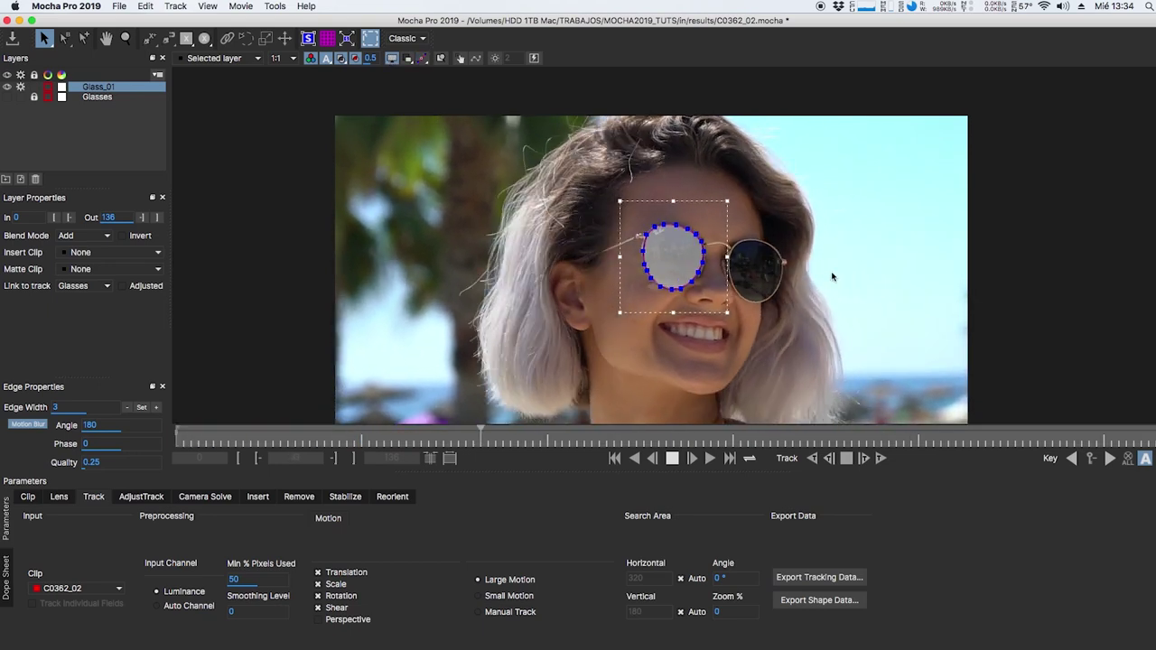
pyautogui.click(672, 458)
# Scrub back and forth through the clip to inspect the Glass_01 spline's fit on the lens at different zoom levels
pyautogui.press('z')
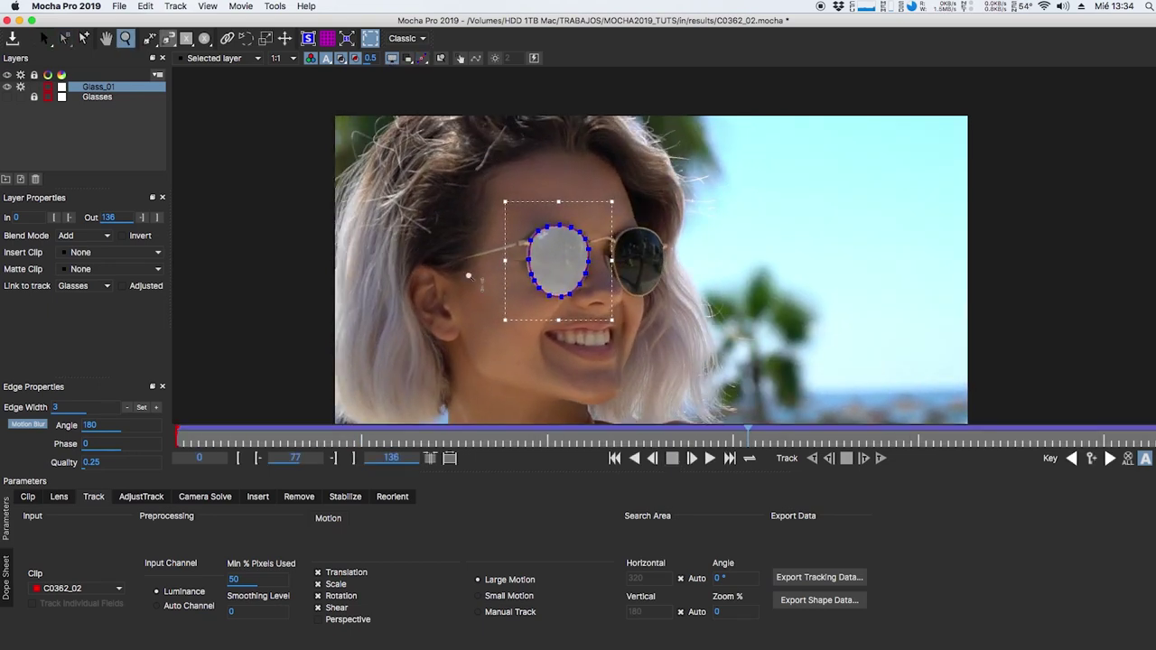
pyautogui.moveTo(474, 276); pyautogui.dragTo(541, 277)
pyautogui.moveTo(750, 435); pyautogui.dragTo(1144, 436)
pyautogui.press('z')
pyautogui.moveTo(470, 249); pyautogui.dragTo(529, 250)
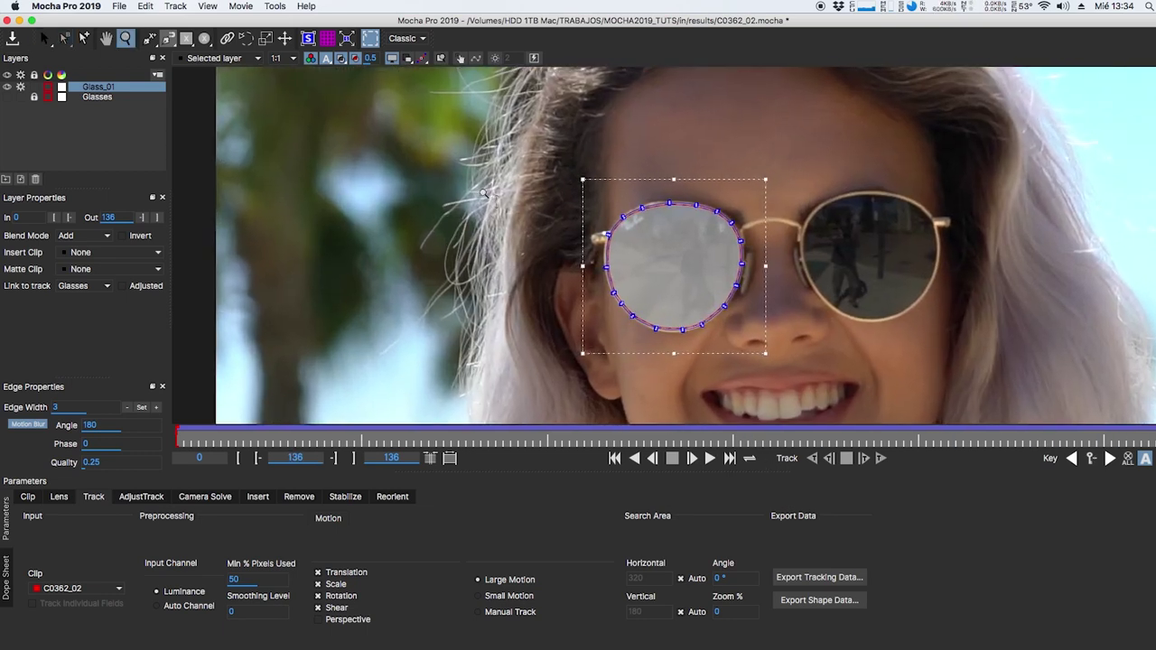
pyautogui.moveTo(816, 430); pyautogui.dragTo(240, 394)
pyautogui.press('z')
pyautogui.moveTo(623, 269); pyautogui.dragTo(569, 270)
pyautogui.press('x')
pyautogui.moveTo(684, 284); pyautogui.dragTo(452, 251)
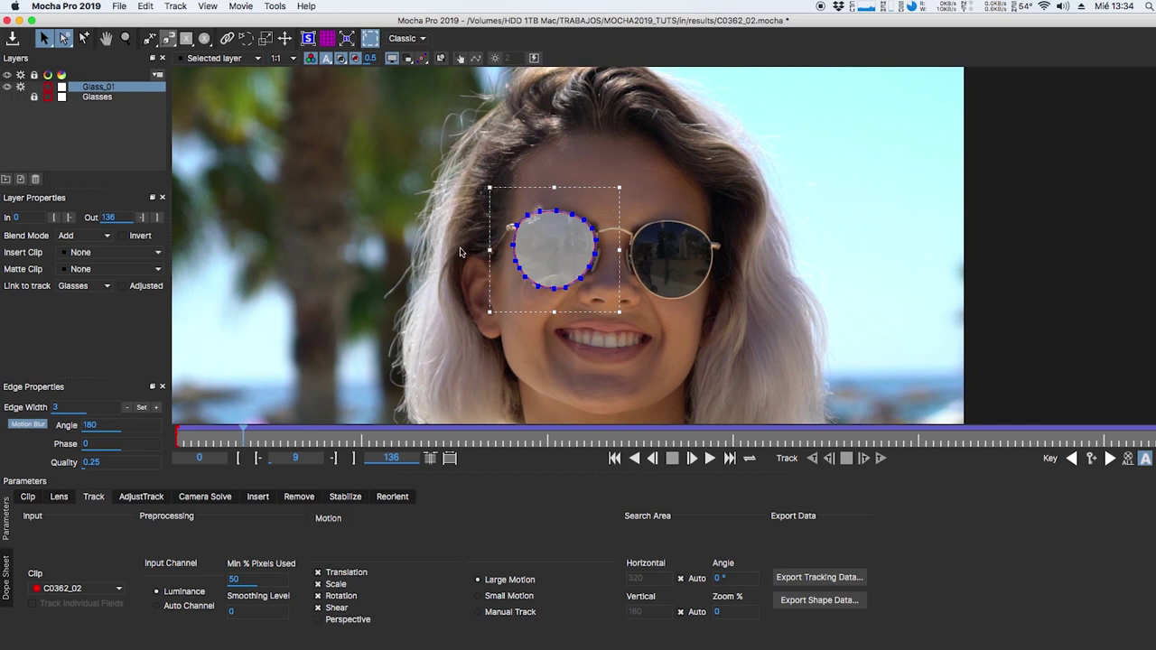
pyautogui.scroll(1, 456, 257)
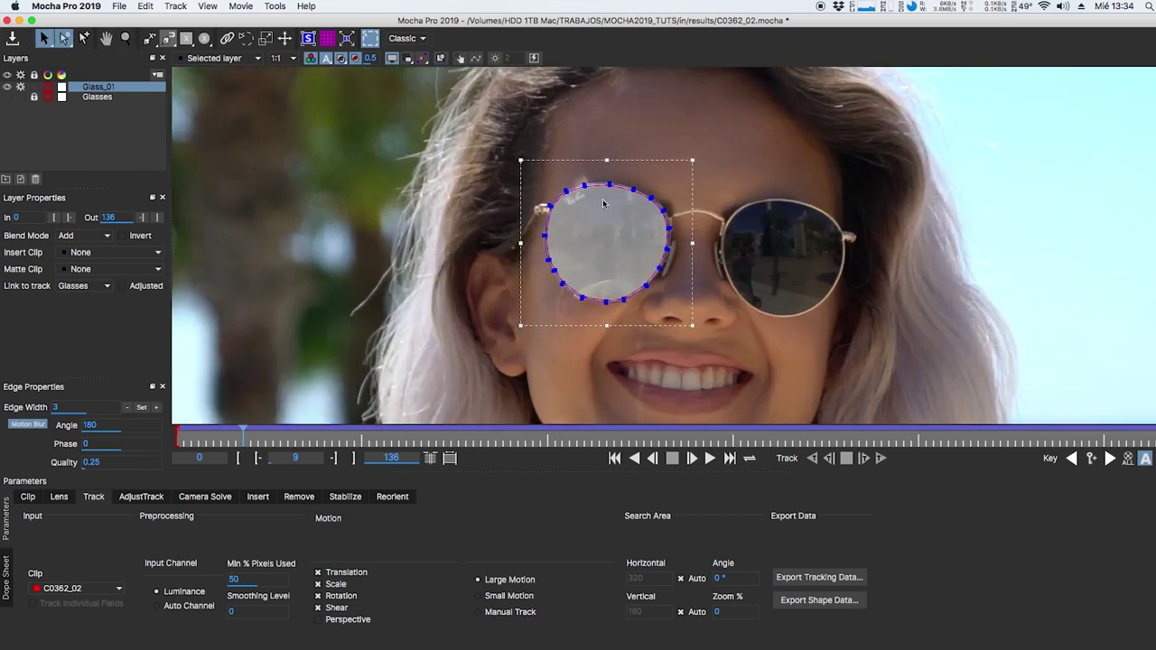
pyautogui.moveTo(618, 443); pyautogui.dragTo(1154, 441)
pyautogui.press('z')
pyautogui.moveTo(638, 208); pyautogui.dragTo(614, 353)
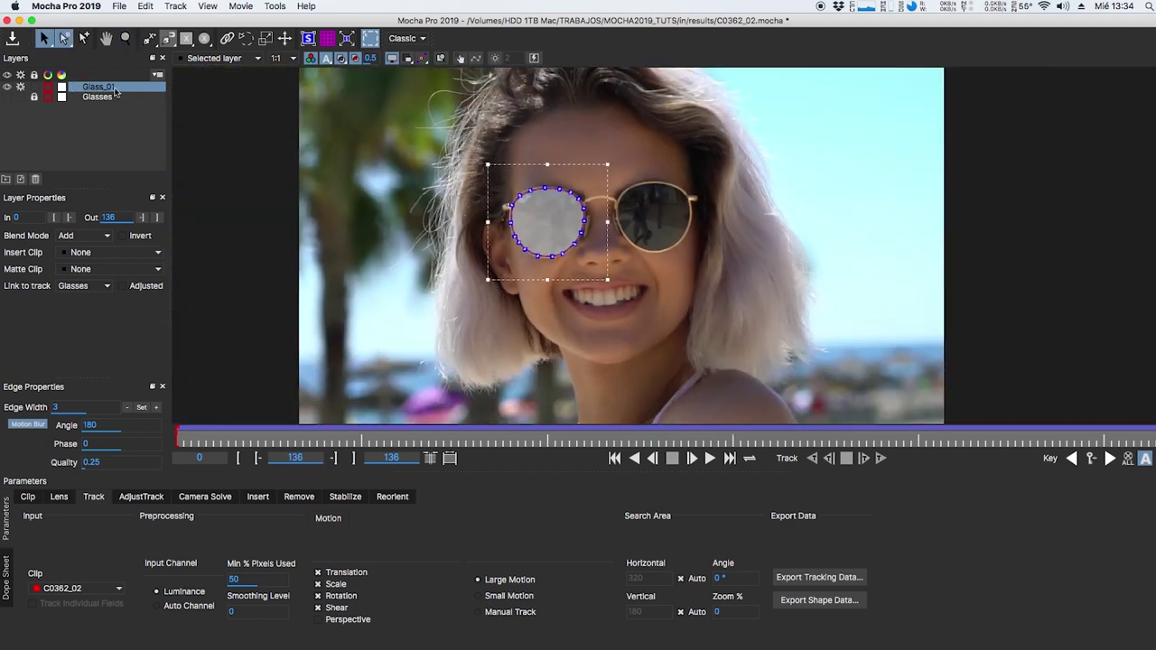
# Show the surface grid for the Glass_01 layer and hide it again
pyautogui.click(326, 38)
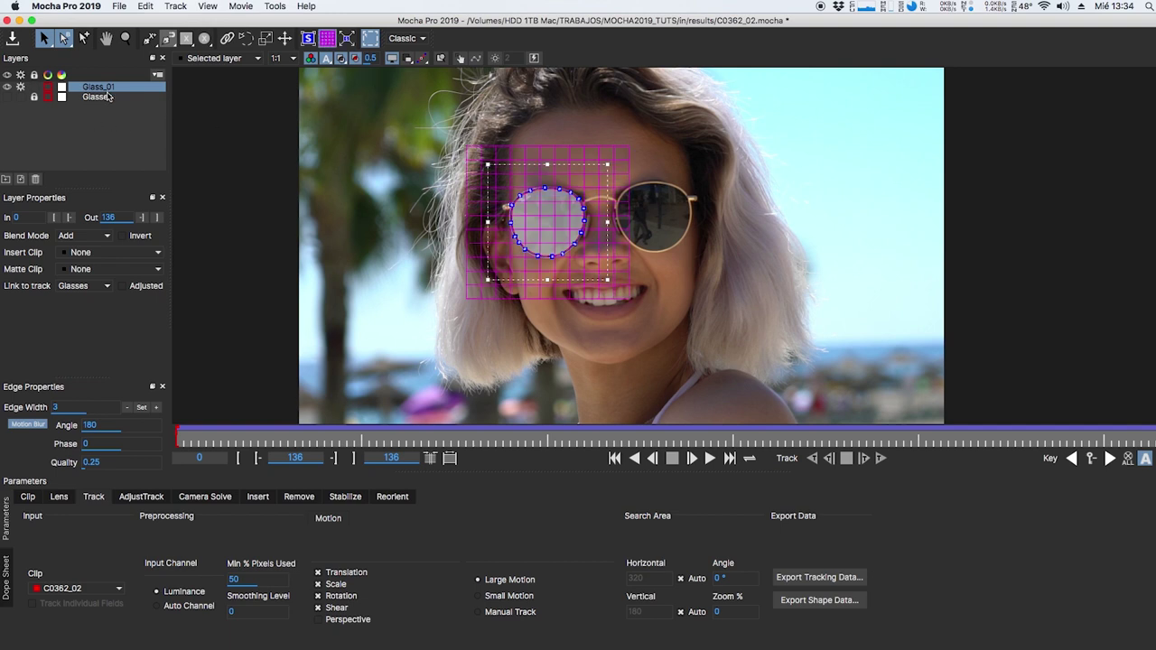
pyautogui.click(332, 40)
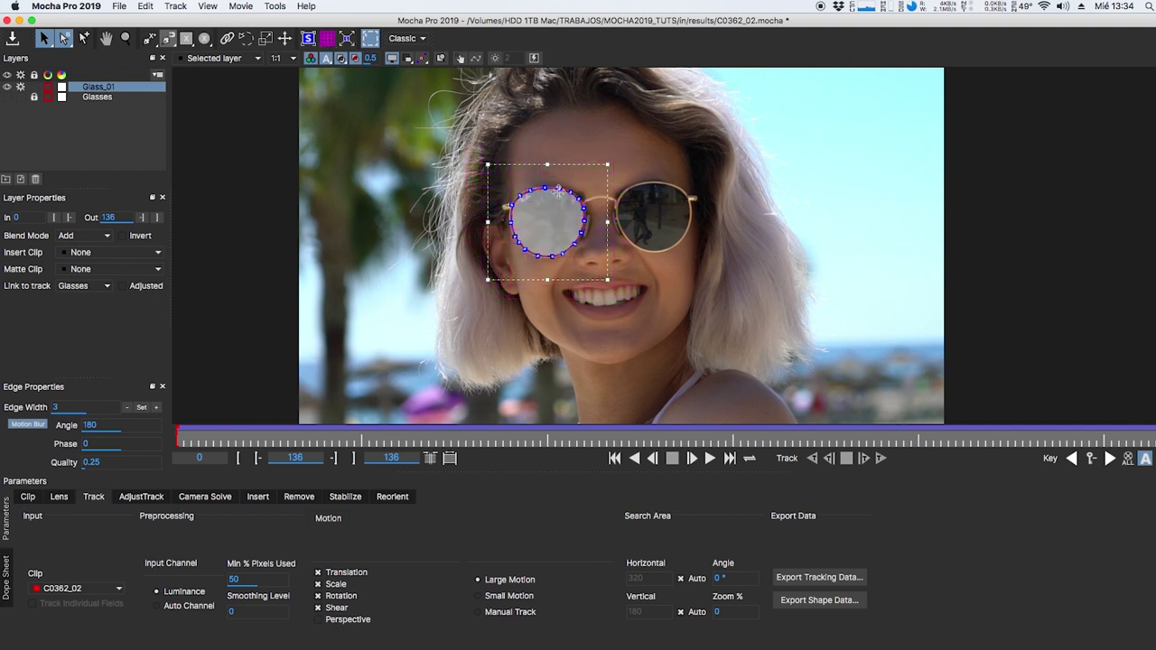
pyautogui.scroll(4, 585, 163)
pyautogui.moveTo(586, 163); pyautogui.dragTo(589, 174)
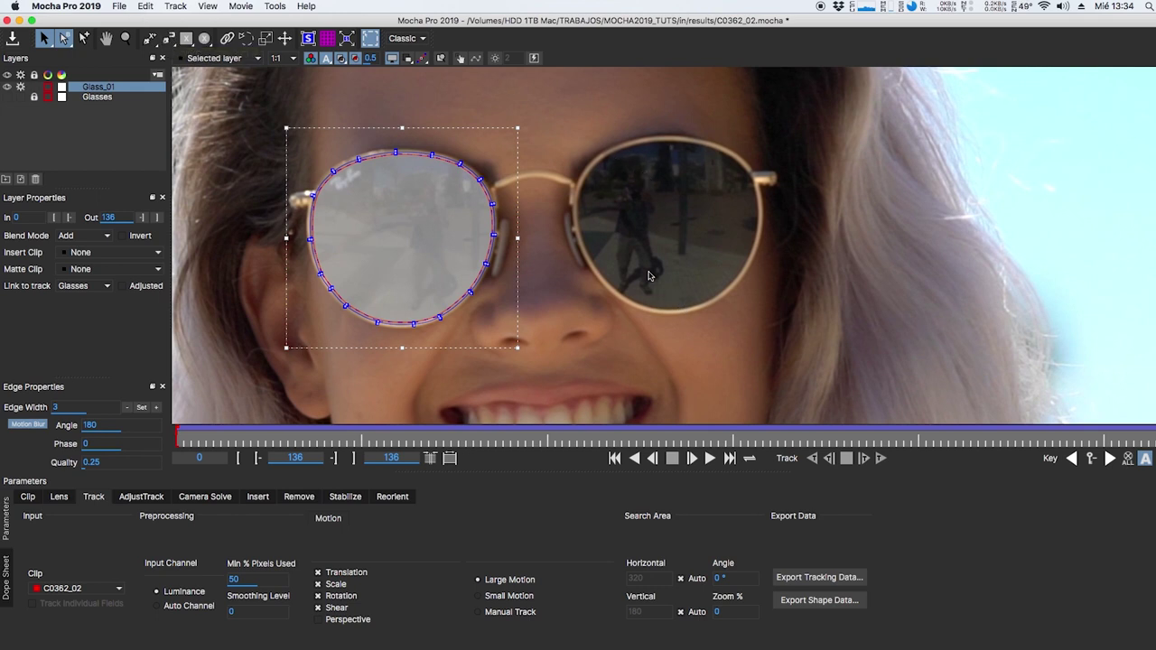
pyautogui.scroll(-3, 629, 172)
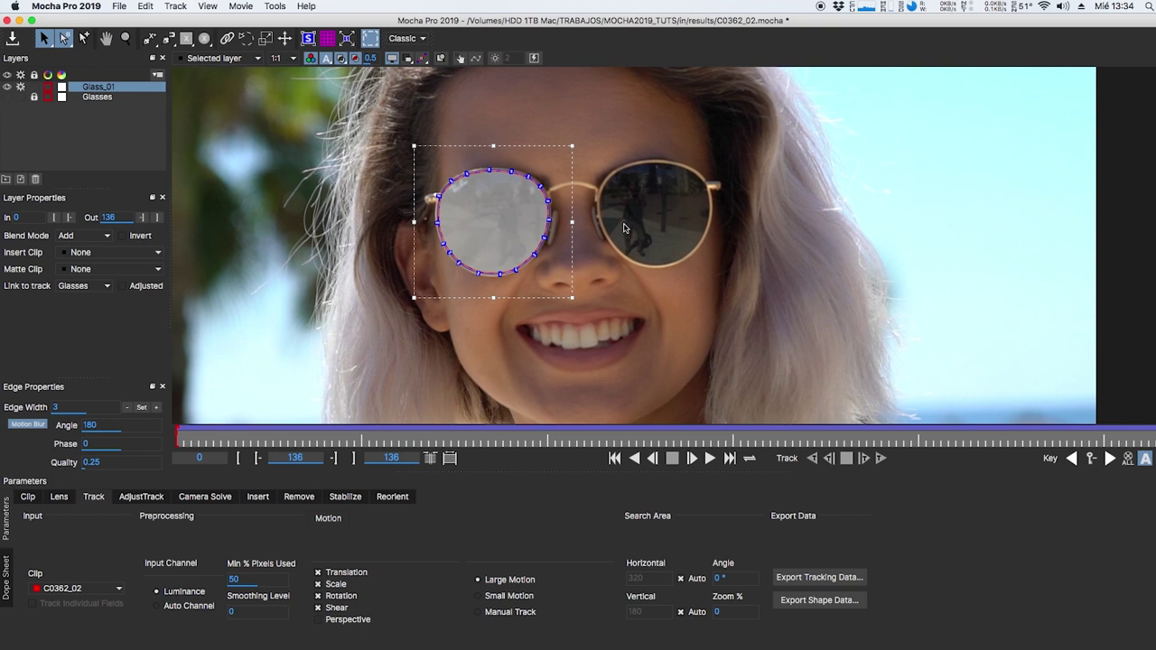
pyautogui.moveTo(605, 181); pyautogui.dragTo(641, 193)
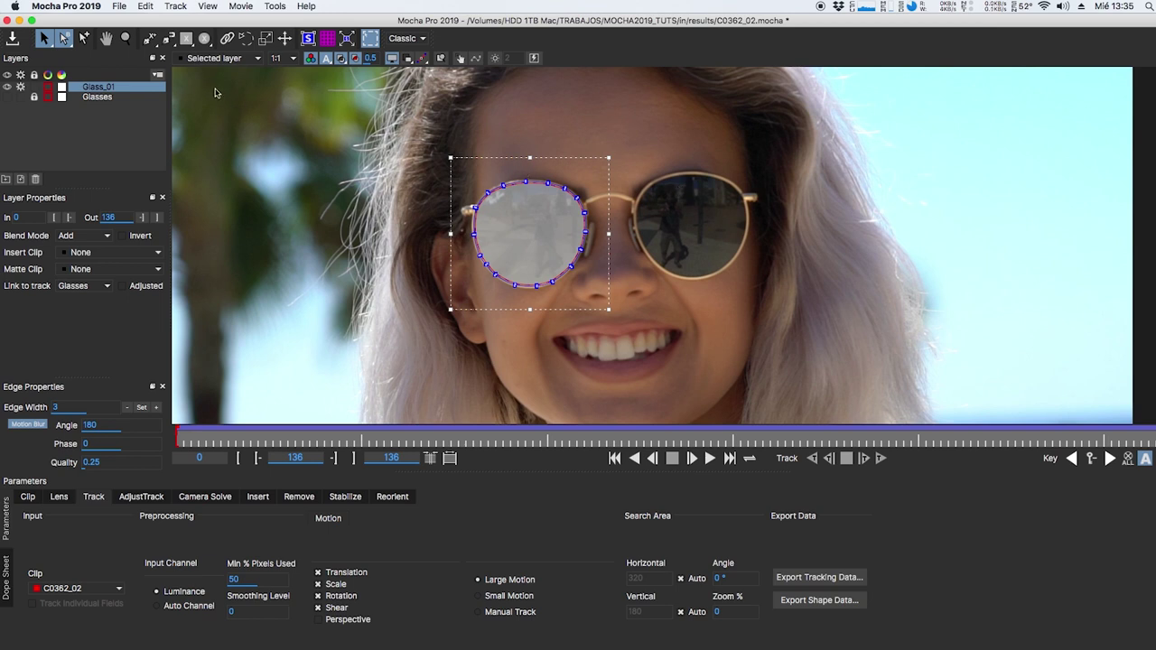
pyautogui.press('z')
pyautogui.moveTo(742, 168); pyautogui.dragTo(706, 236)
pyautogui.press('x')
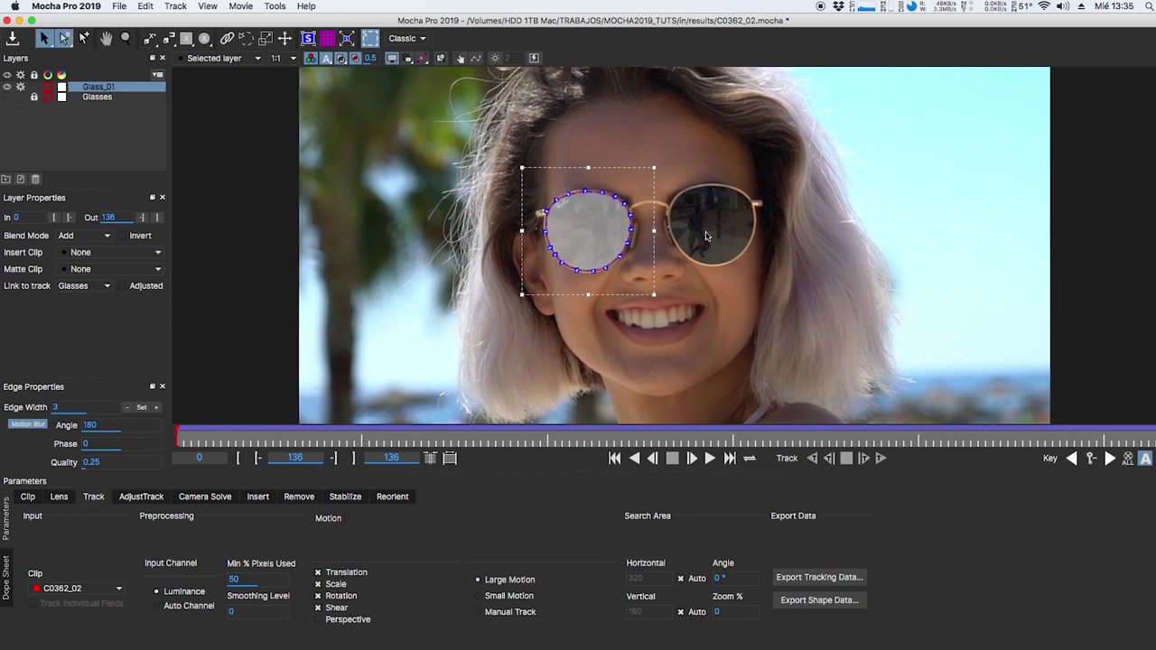
pyautogui.click(187, 39)
# View the Remove module's parameters and return to the Track parameters
pyautogui.click(299, 497)
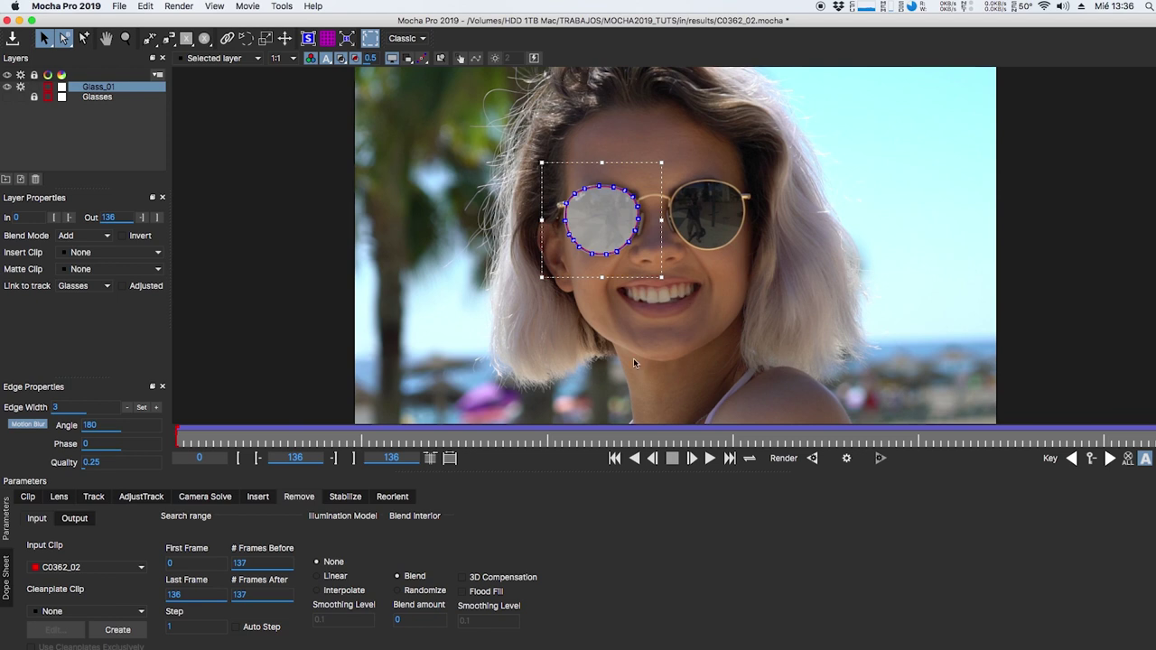
pyautogui.click(93, 497)
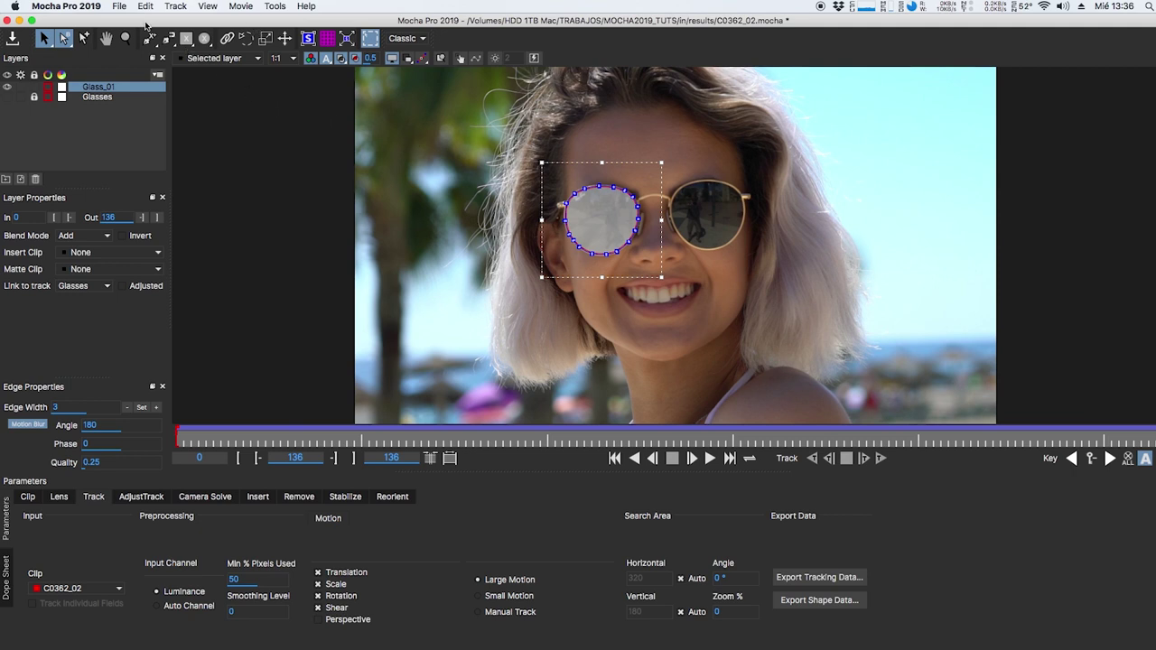
pyautogui.click(121, 6)
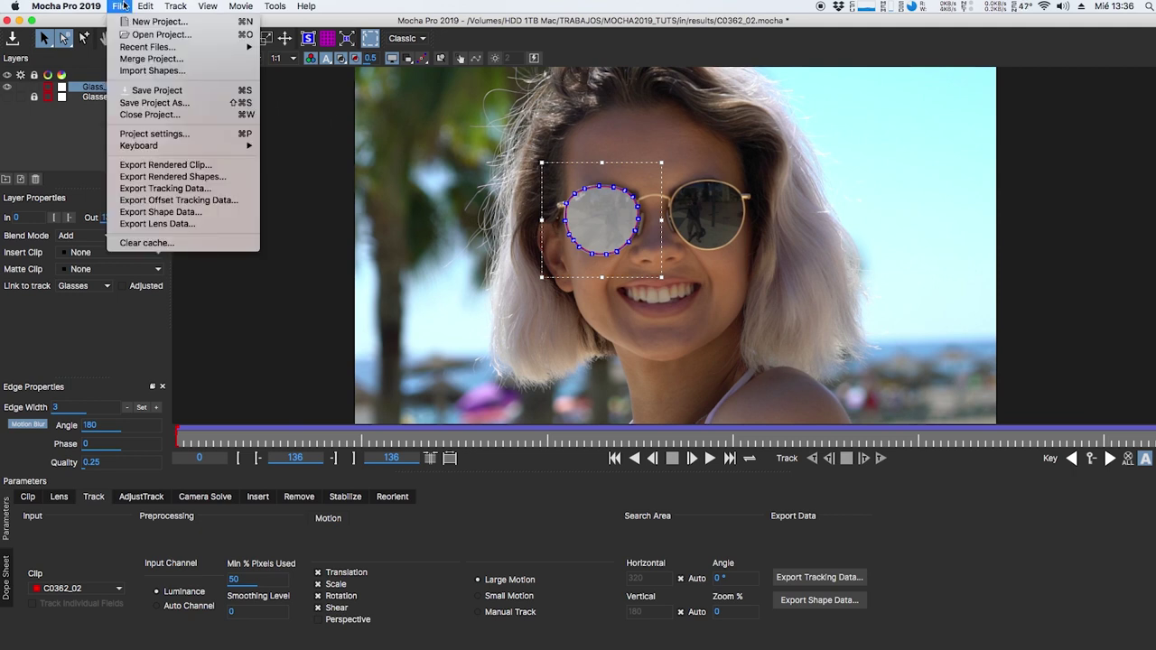
pyautogui.moveTo(207, 6)
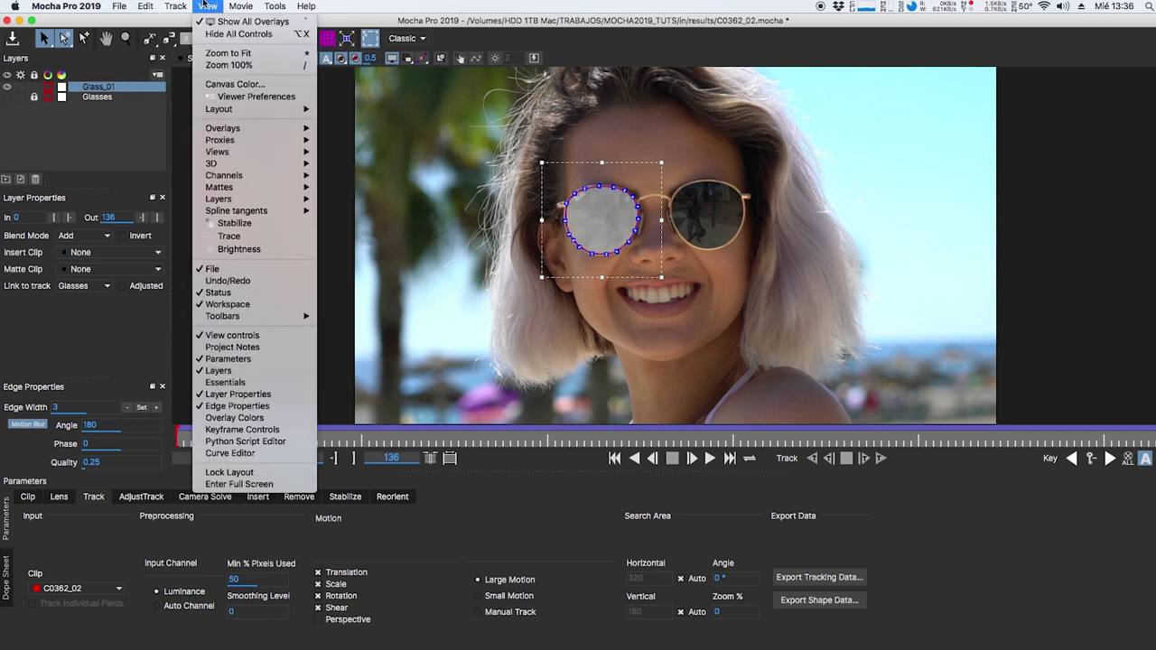
pyautogui.moveTo(244, 112)
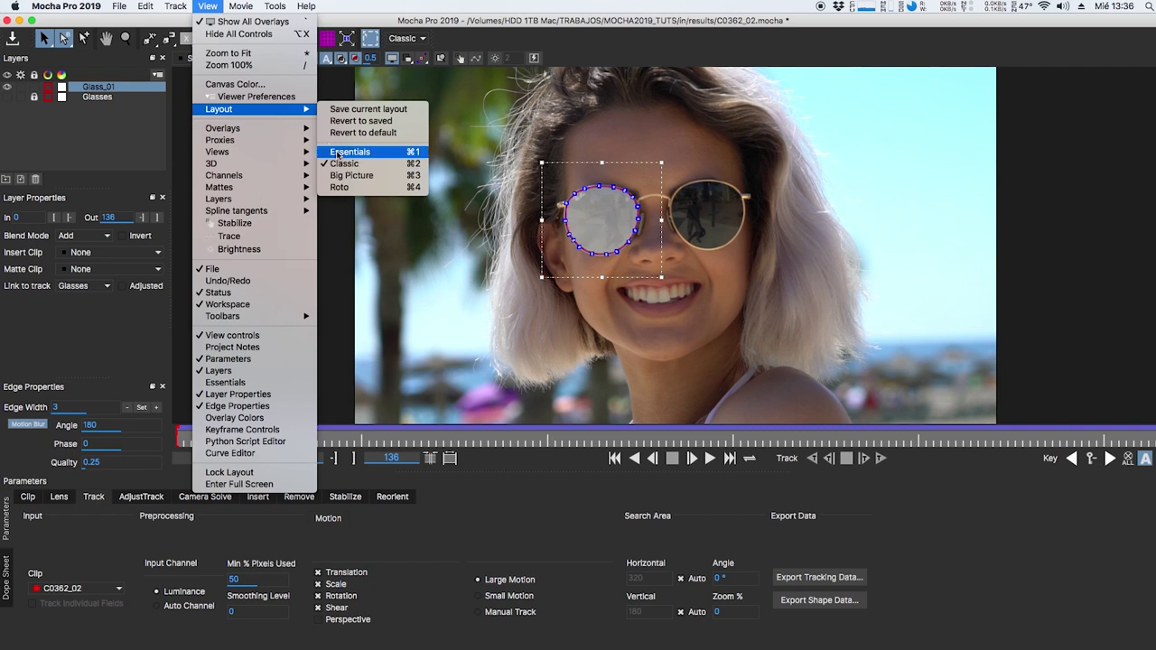
pyautogui.click(244, 9)
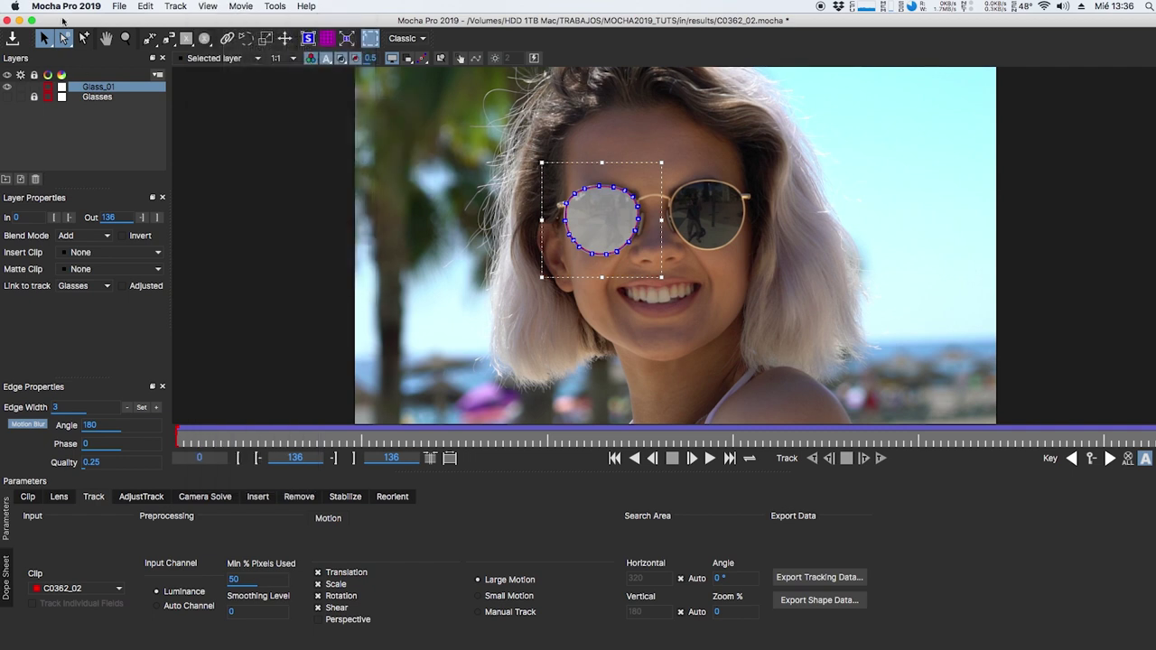
pyautogui.click(118, 6)
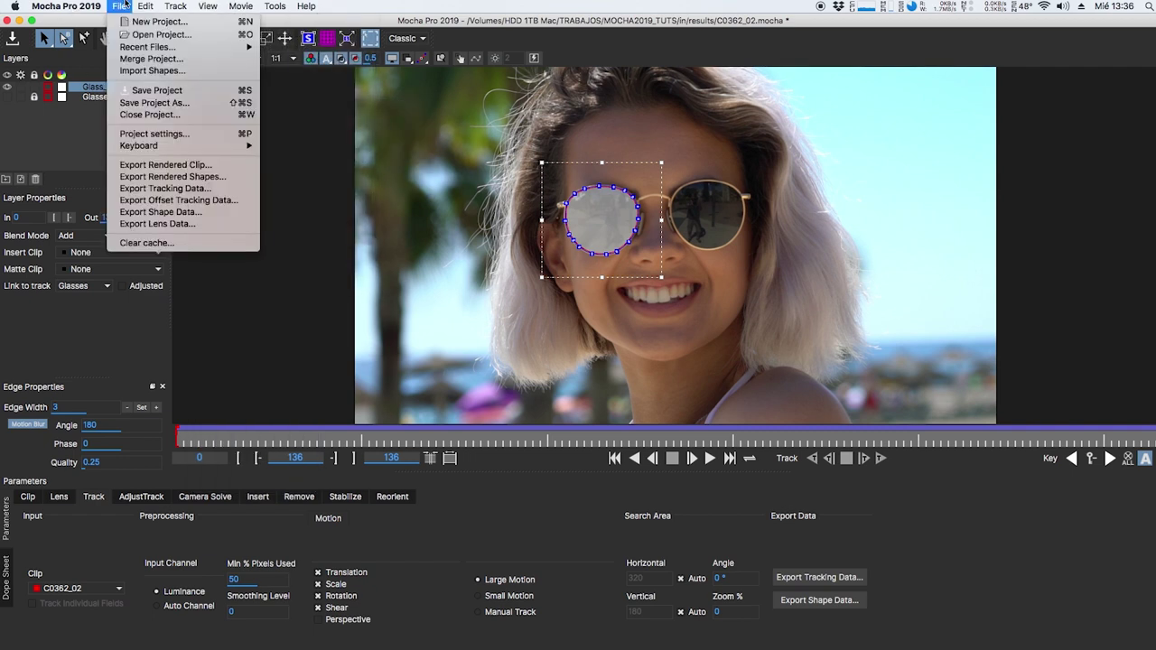
# View the options for clearing the project cache, rendered clips and global cache, and leave them without clearing anything
pyautogui.click(159, 243)
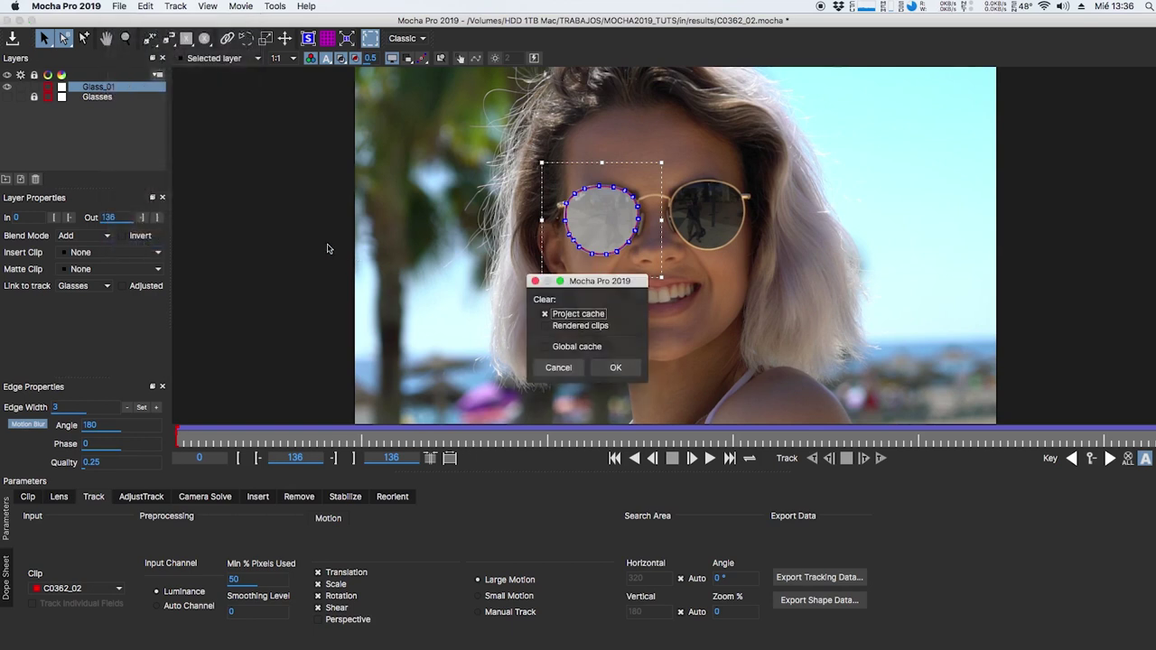
pyautogui.click(124, 6)
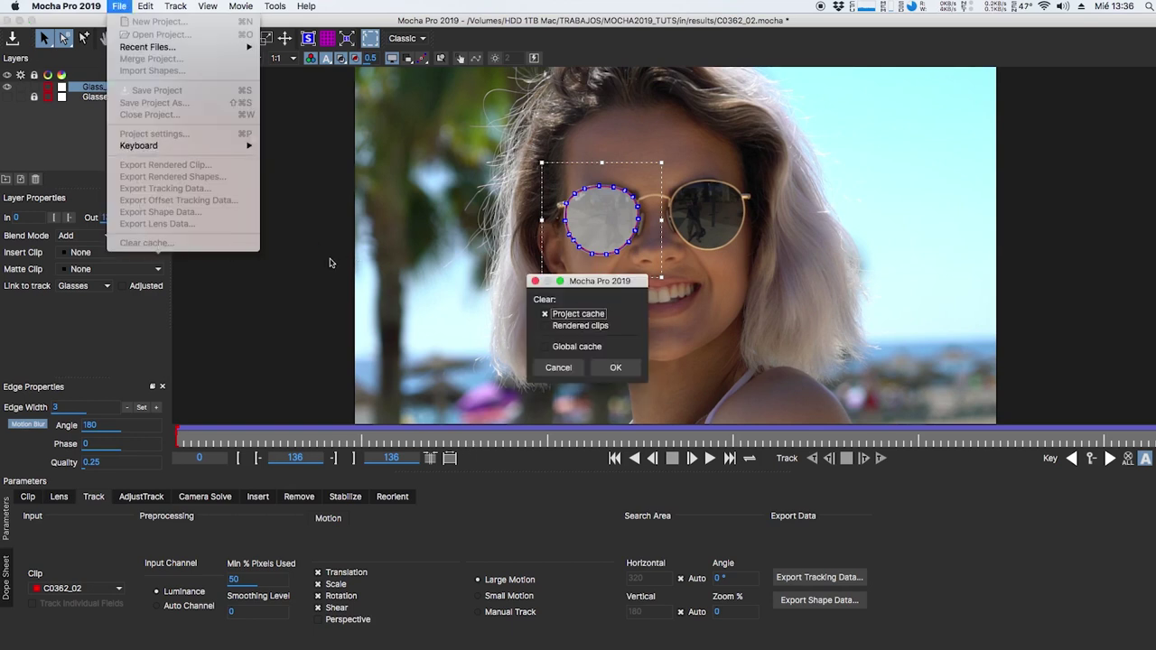
pyautogui.click(612, 285)
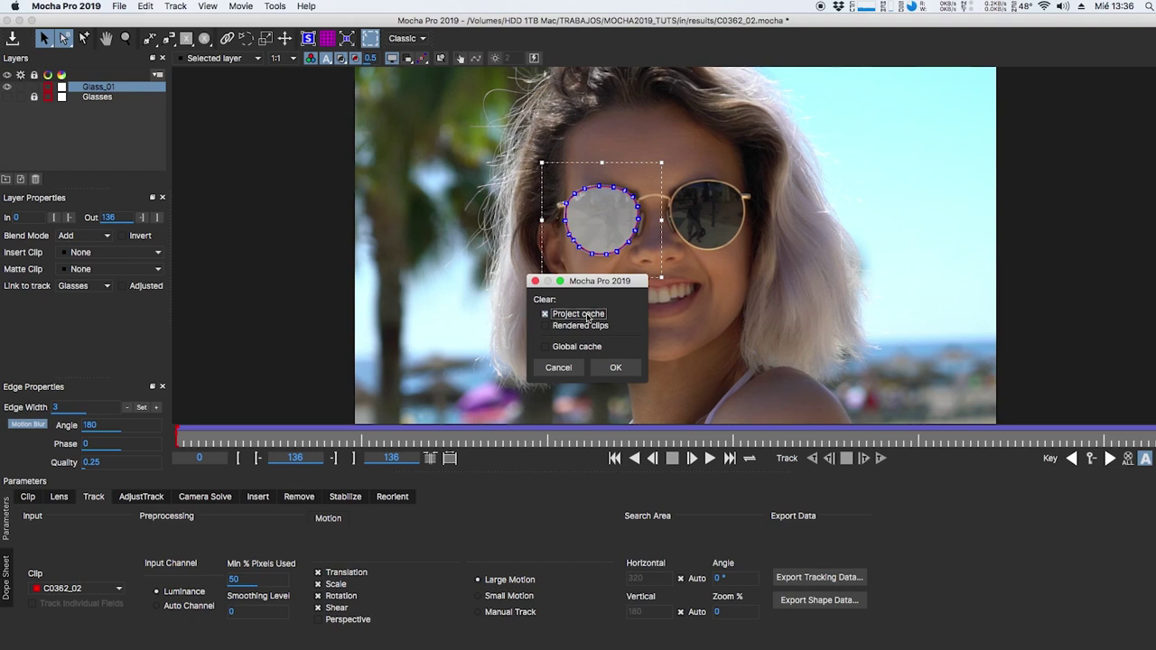
pyautogui.click(558, 367)
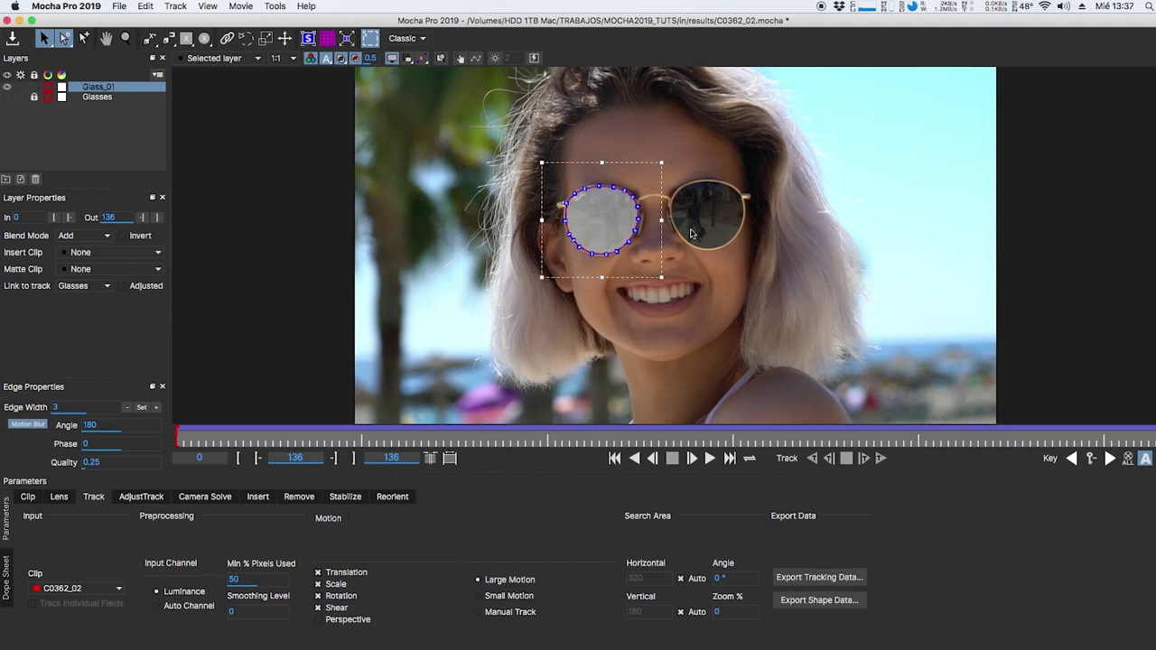
pyautogui.press('x')
pyautogui.moveTo(708, 227); pyautogui.dragTo(653, 222)
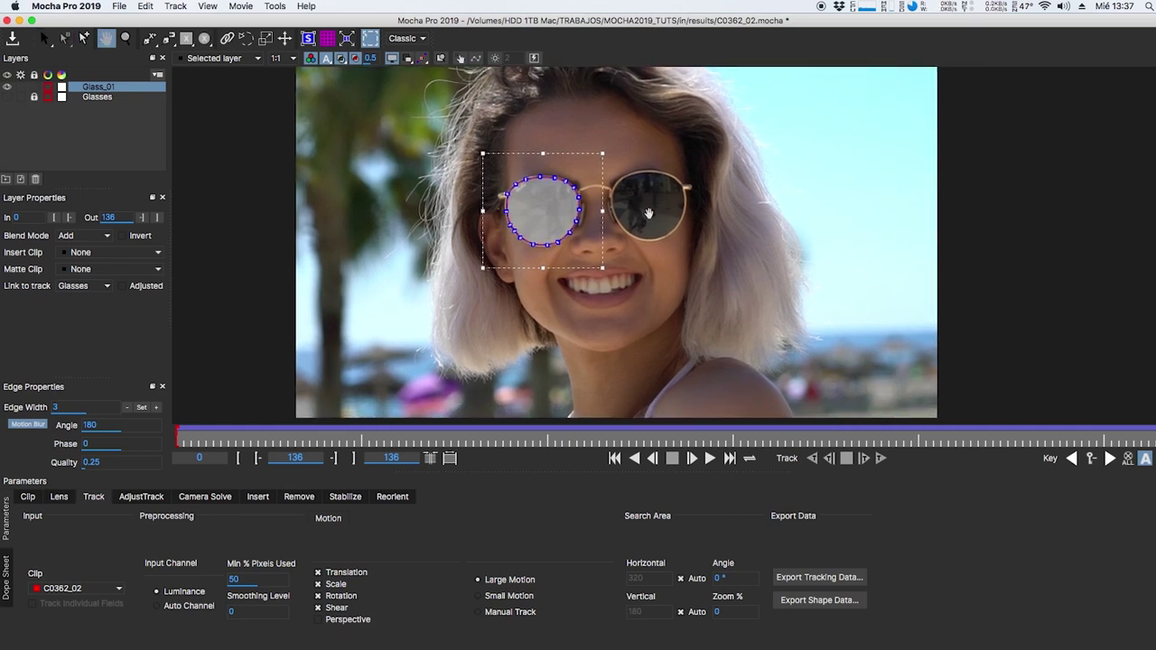
pyautogui.press('s')
pyautogui.moveTo(670, 160); pyautogui.dragTo(446, 315)
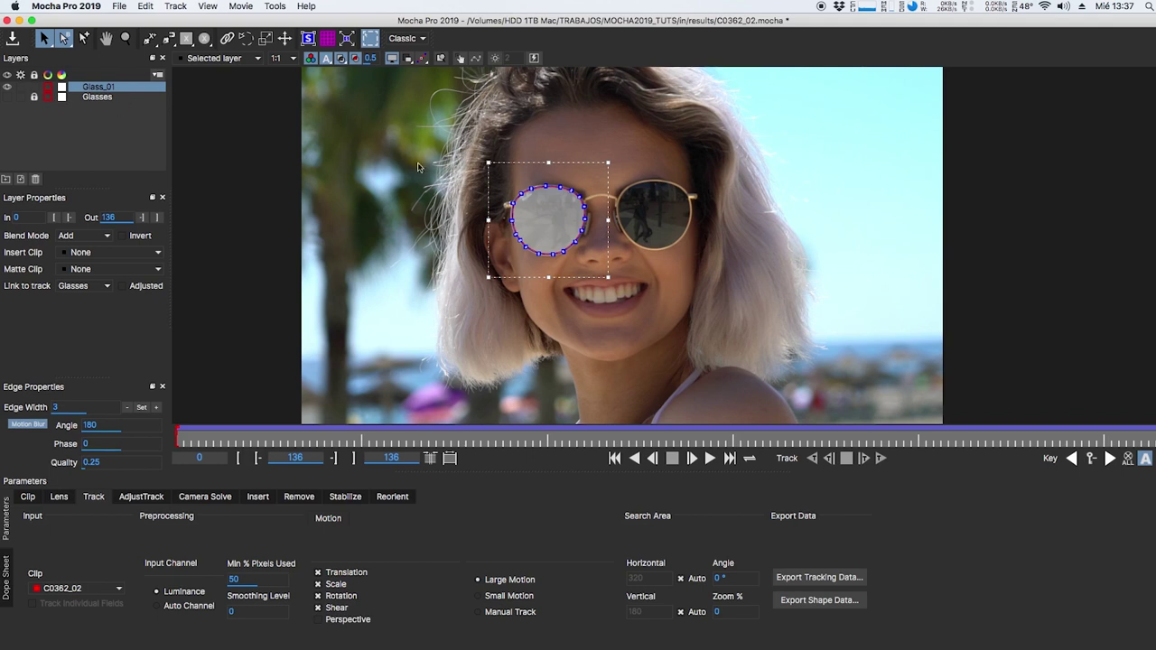